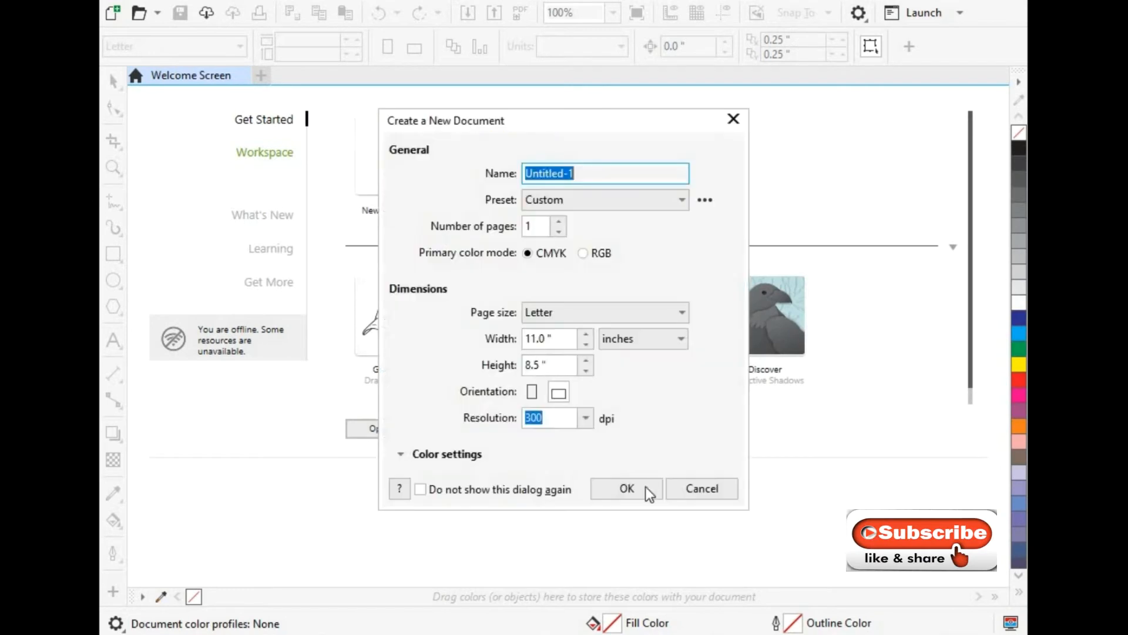
# - Create a landscape Letter document, draw a 6 by 6 inch circle, and place it in the right half of the page
pyautogui.click(645, 487)
pyautogui.click(111, 281)
pyautogui.moveTo(386, 200); pyautogui.dragTo(668, 487)
pyautogui.moveTo(289, 39); pyautogui.dragTo(221, 42)
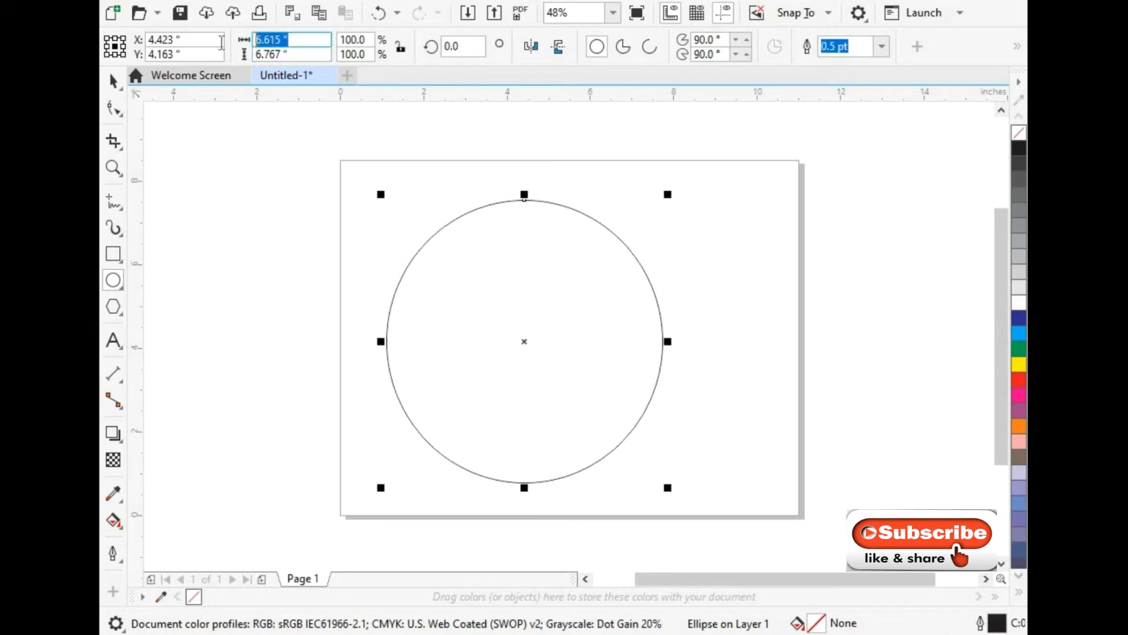
pyautogui.write('6')
pyautogui.press('Tab')
pyautogui.write('6')
pyautogui.press('Return')
pyautogui.click(114, 83)
pyautogui.moveTo(524, 342); pyautogui.dragTo(656, 352)
# - Draw a second circle sized 3 by 3 inches and place it inside the lower part of the large circle
pyautogui.click(113, 280)
pyautogui.moveTo(279, 209); pyautogui.dragTo(434, 367)
pyautogui.click(253, 40)
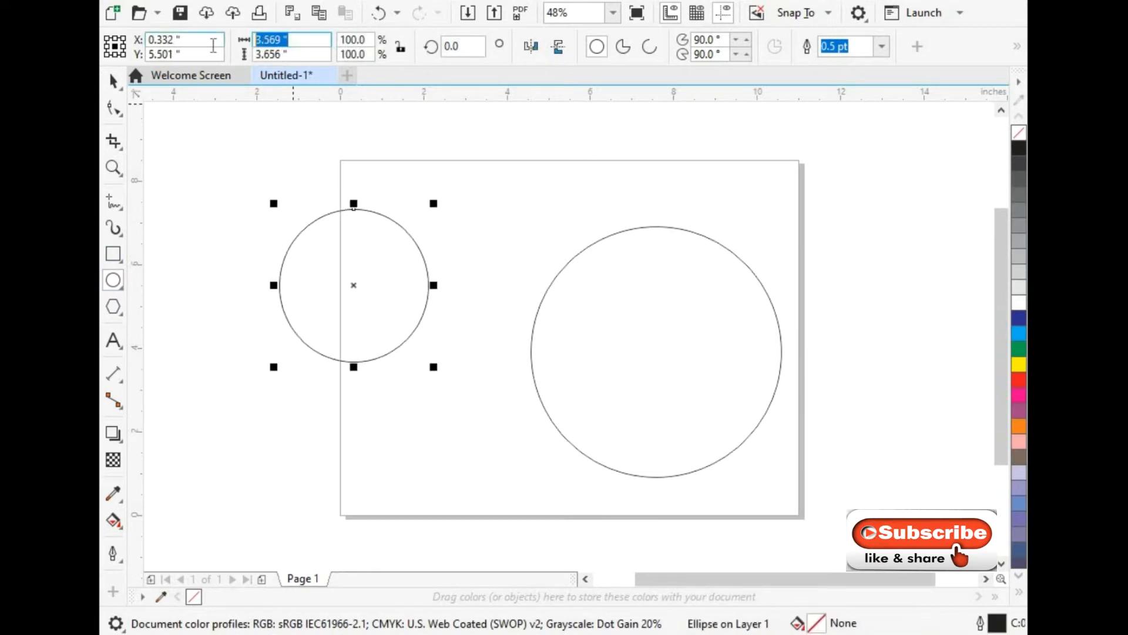
pyautogui.write('3')
pyautogui.press('Tab')
pyautogui.write('3')
pyautogui.click(113, 80)
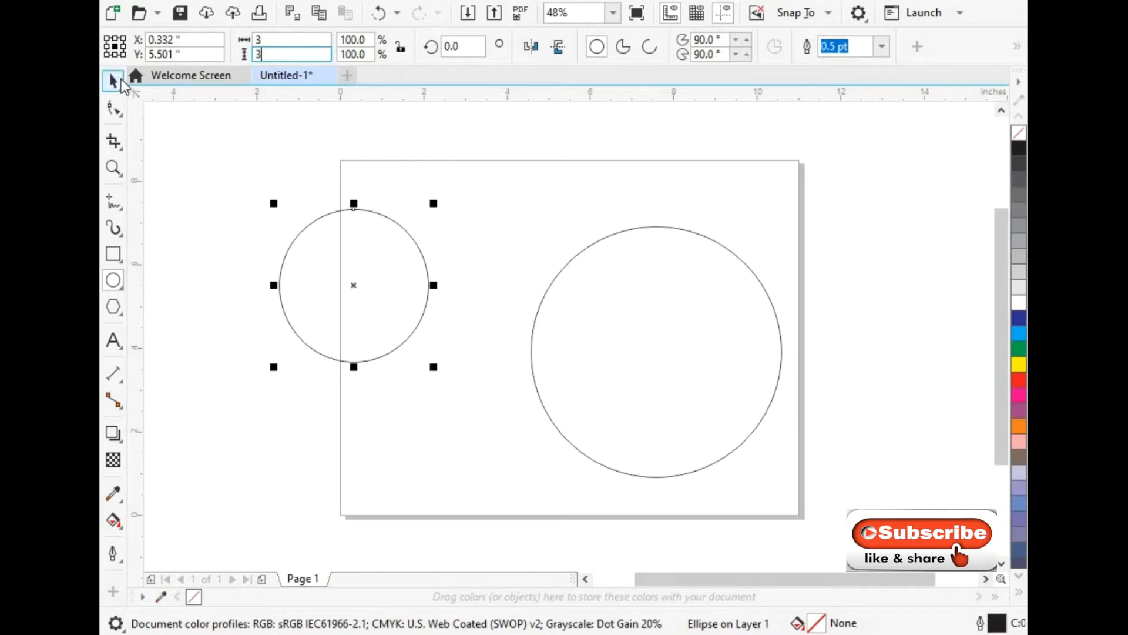
pyautogui.moveTo(356, 290); pyautogui.dragTo(662, 387)
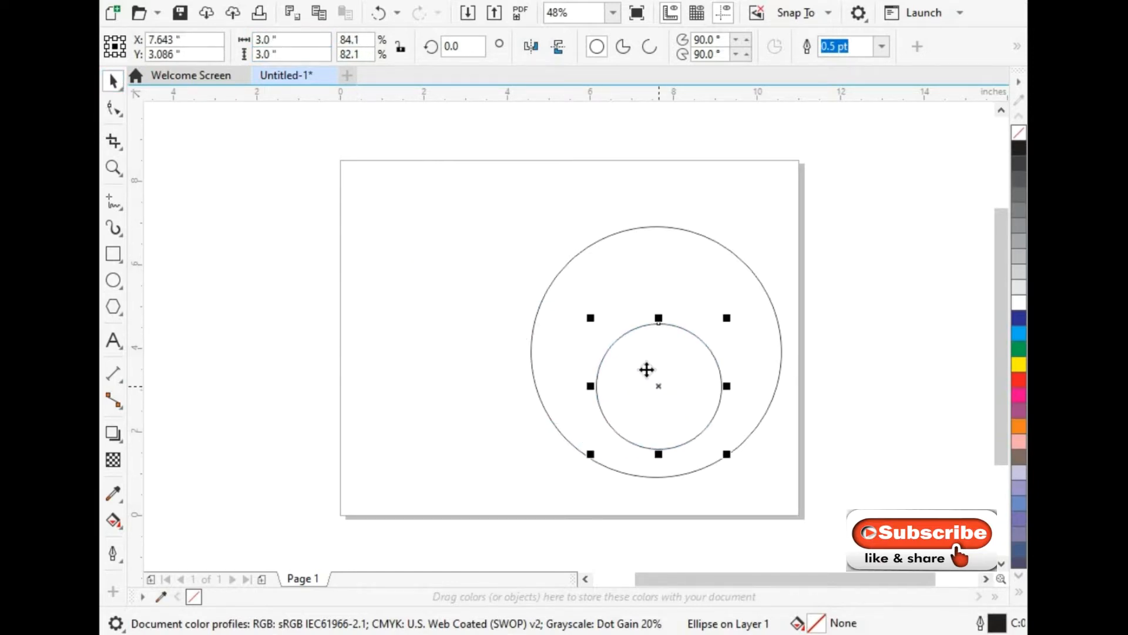
# - Align the two circles along their bottom edges and move them together to the middle of the page's width
pyautogui.moveTo(439, 174); pyautogui.dragTo(808, 521)
pyautogui.press('b')
pyautogui.moveTo(655, 351); pyautogui.dragTo(567, 365)
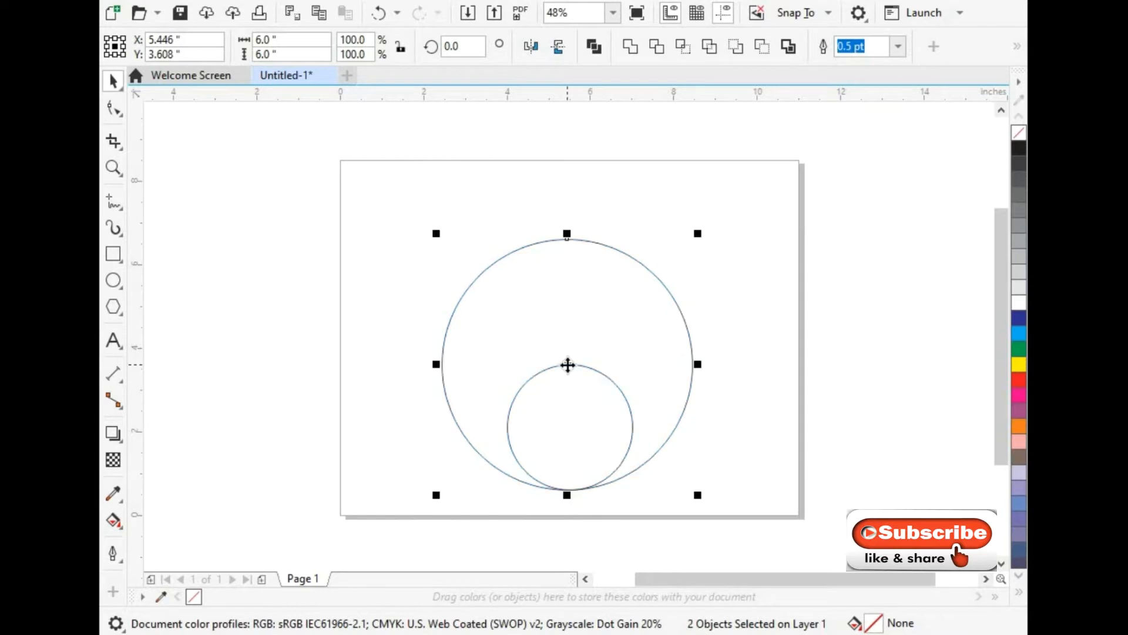
# - Reshape the large circle into a lower-left quarter pie spanning about 180.5 to 270 degrees
pyautogui.click(111, 109)
pyautogui.click(266, 247)
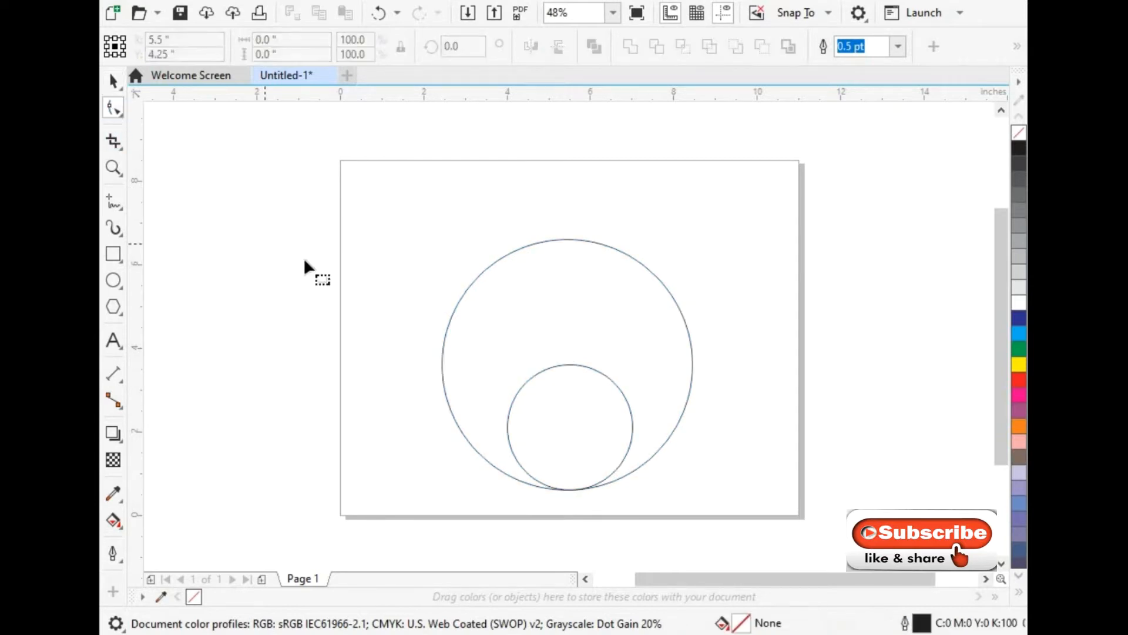
pyautogui.click(112, 81)
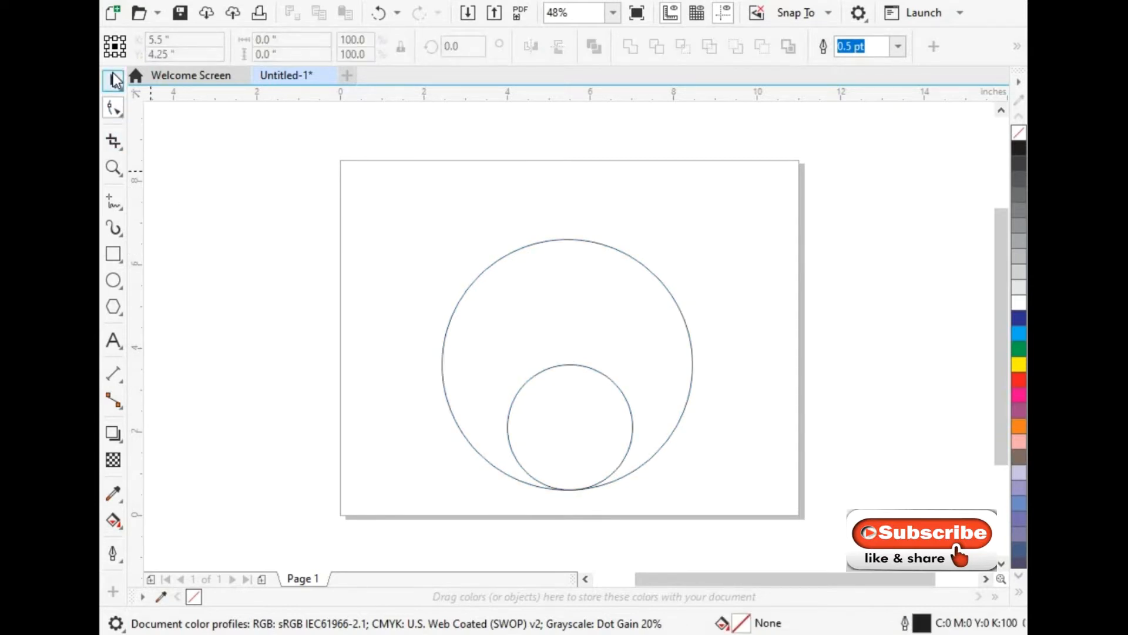
pyautogui.click(476, 283)
pyautogui.click(113, 114)
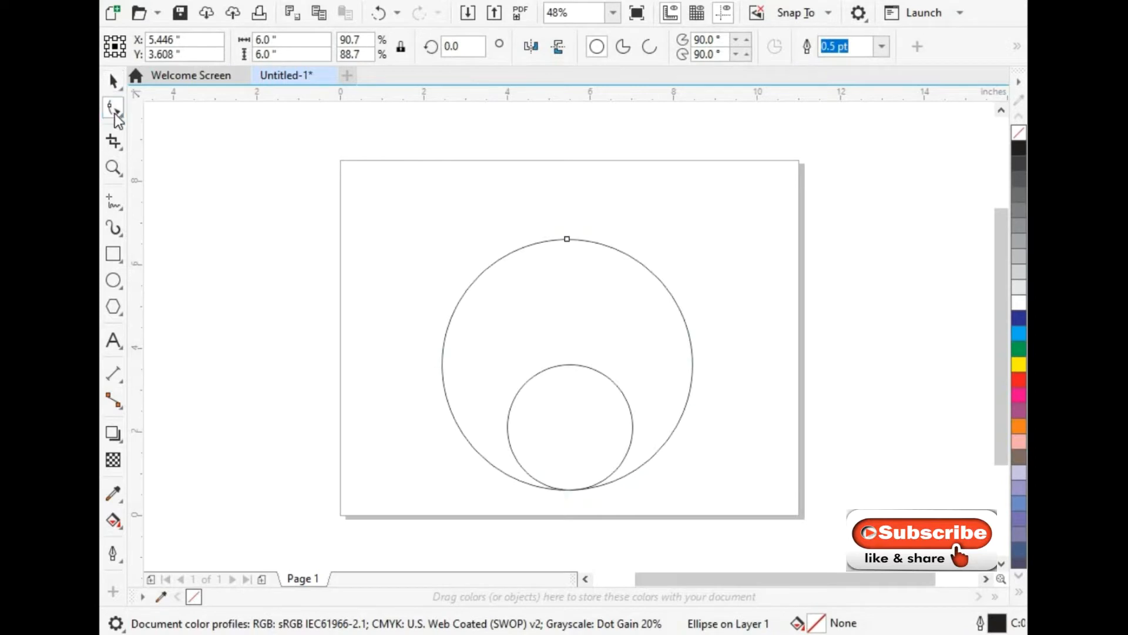
pyautogui.click(649, 46)
pyautogui.moveTo(690, 362); pyautogui.dragTo(464, 366)
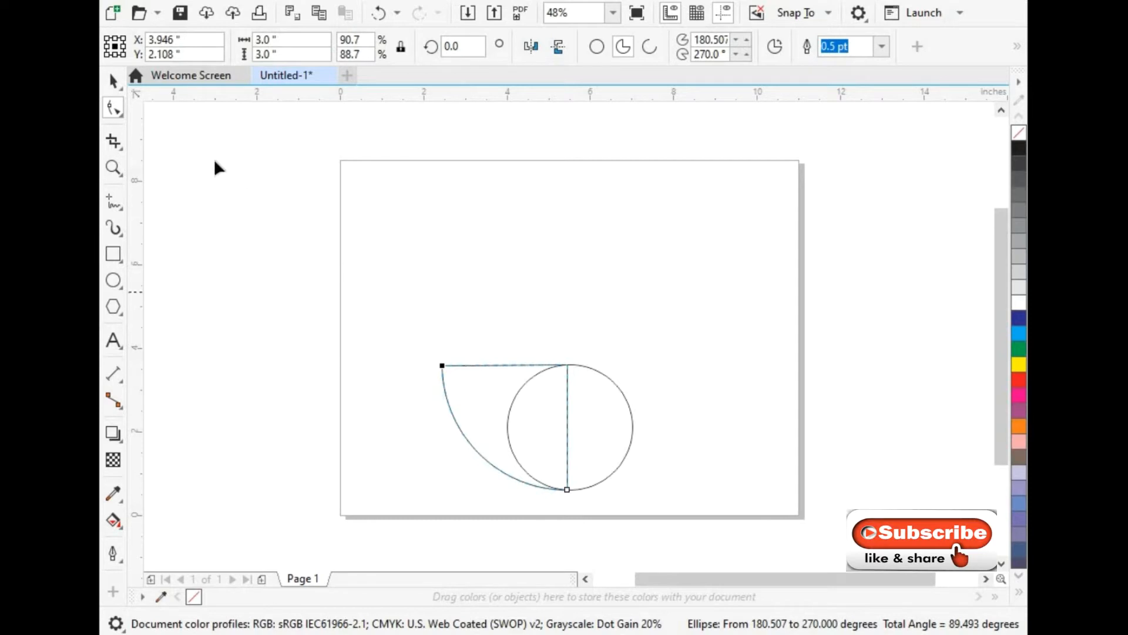
# - Trim the quarter pie with the small circle, keeping the circle
pyautogui.click(114, 81)
pyautogui.moveTo(376, 305); pyautogui.dragTo(665, 511)
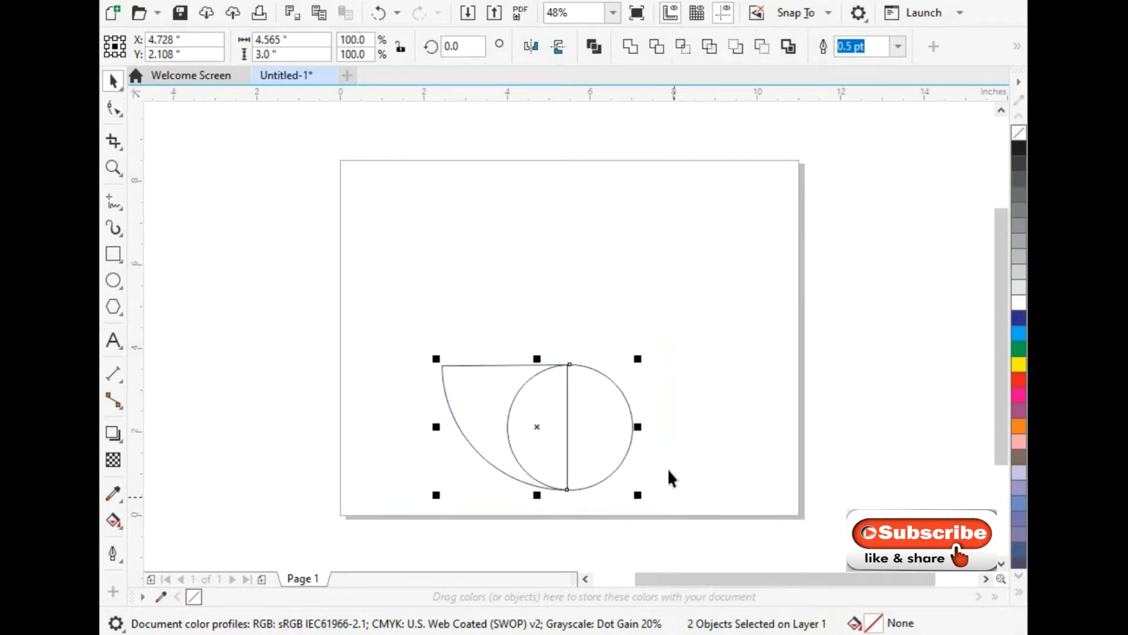
pyautogui.click(662, 47)
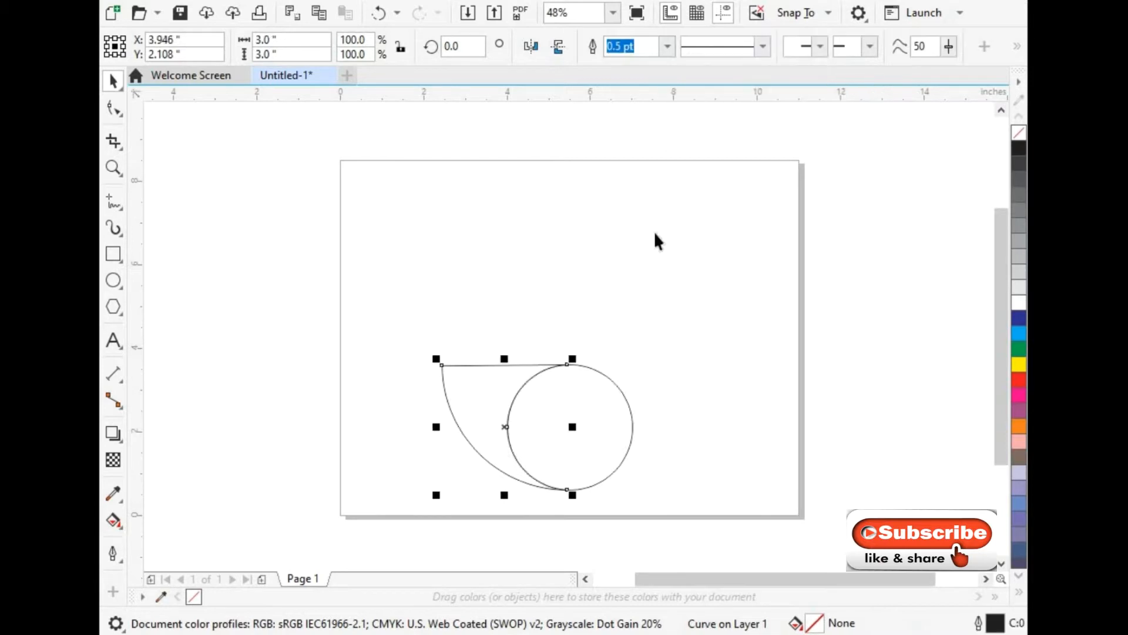
pyautogui.click(657, 240)
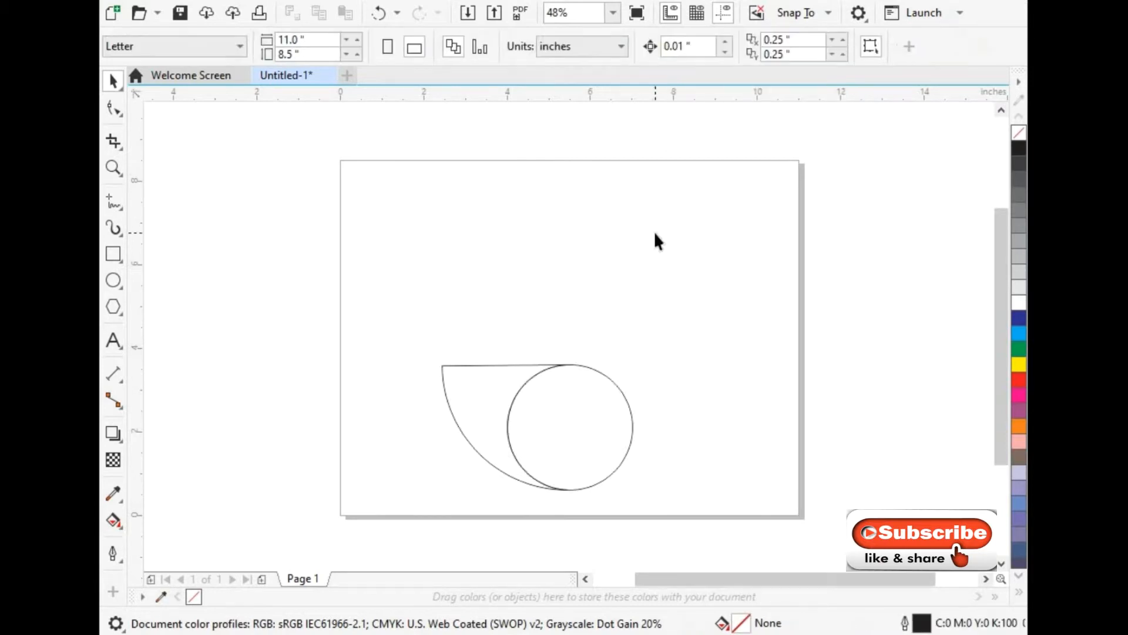
# - Add a node near the middle of the trimmed shape's straight top edge
pyautogui.click(496, 366)
pyautogui.click(623, 417)
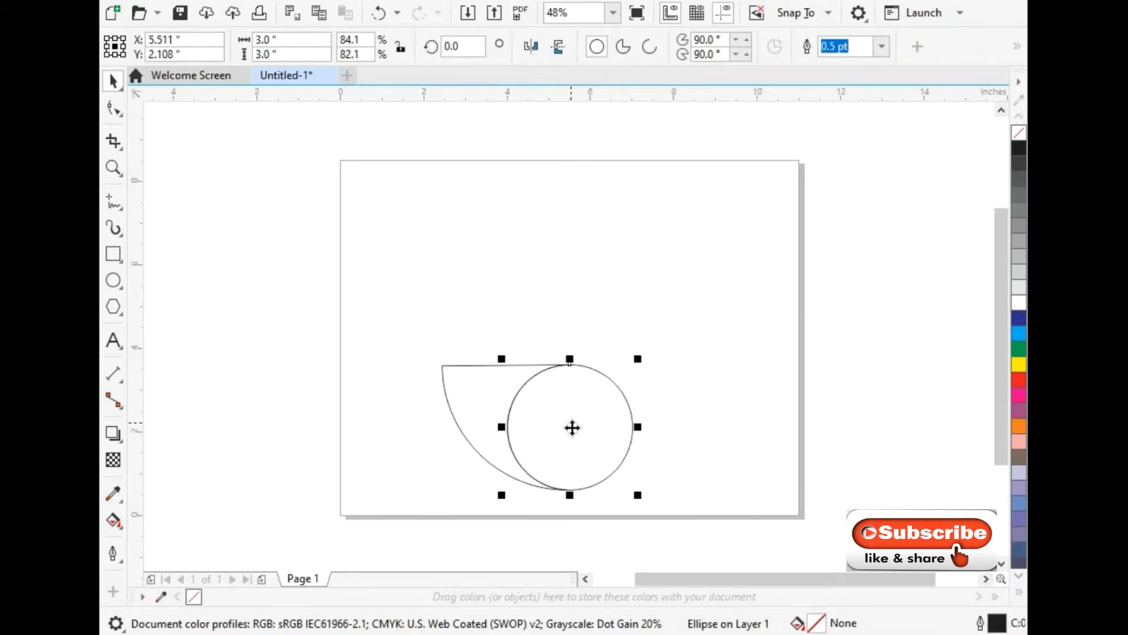
pyautogui.moveTo(574, 428)
pyautogui.mouseDown()
pyautogui.moveTo(582, 424)
pyautogui.moveTo(571, 426)
pyautogui.mouseUp()
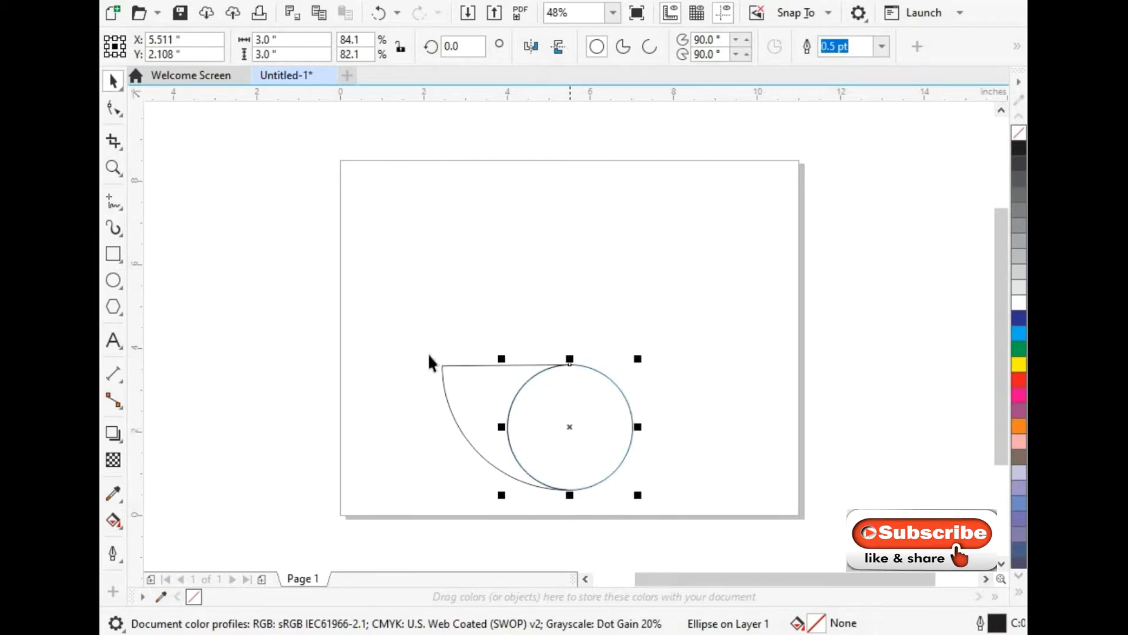
pyautogui.click(470, 365)
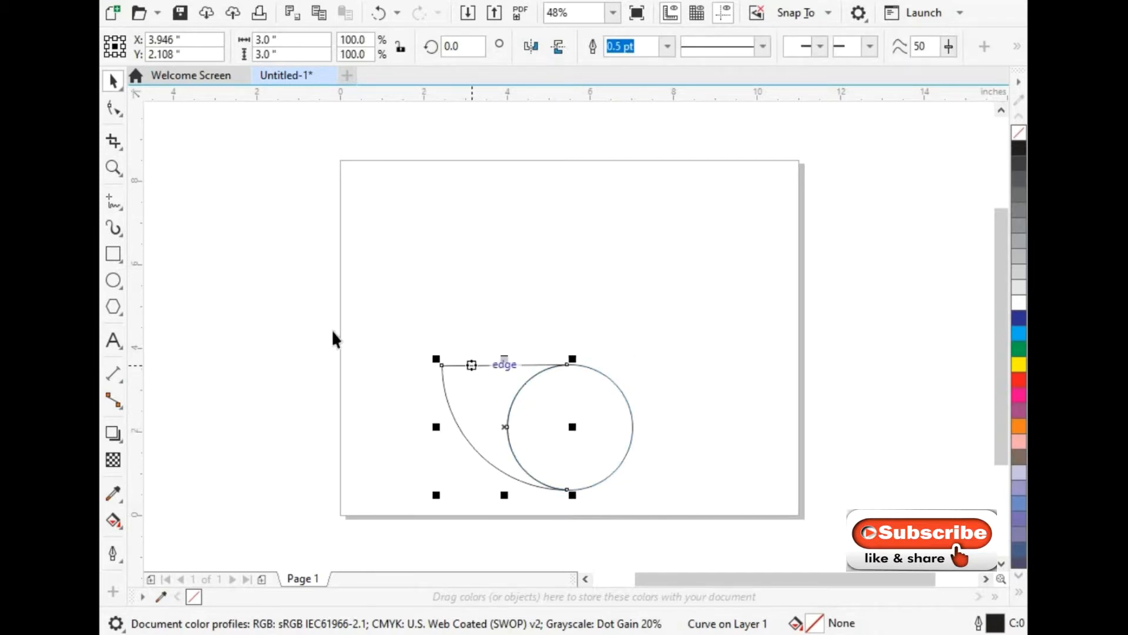
pyautogui.click(114, 110)
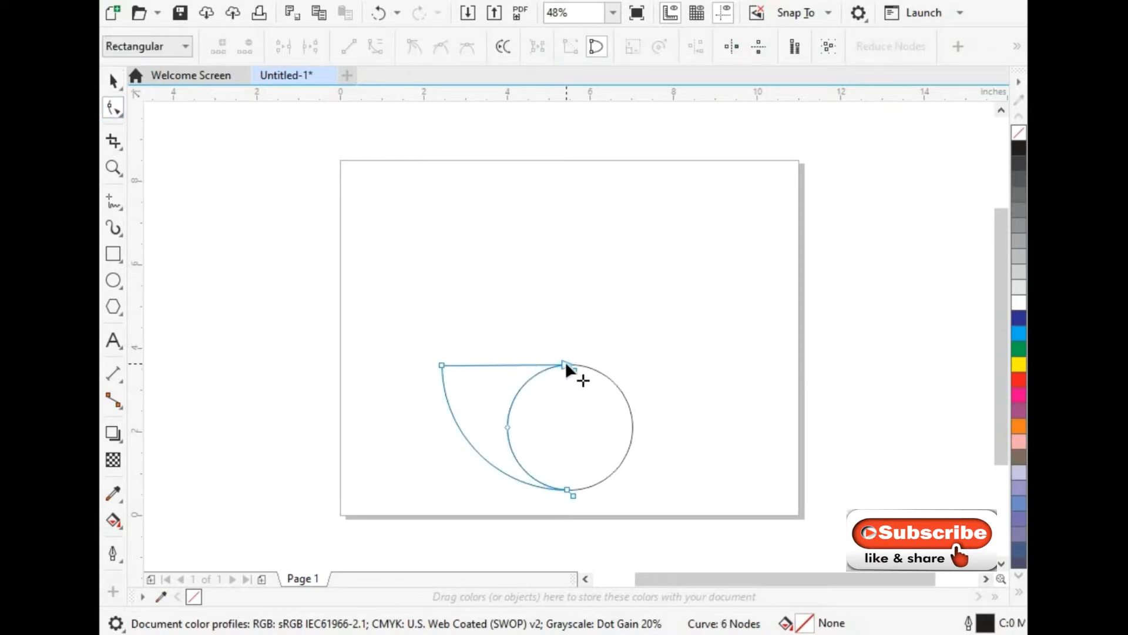
pyautogui.moveTo(566, 362)
pyautogui.mouseDown()
pyautogui.moveTo(506, 357)
pyautogui.moveTo(563, 364)
pyautogui.mouseUp()
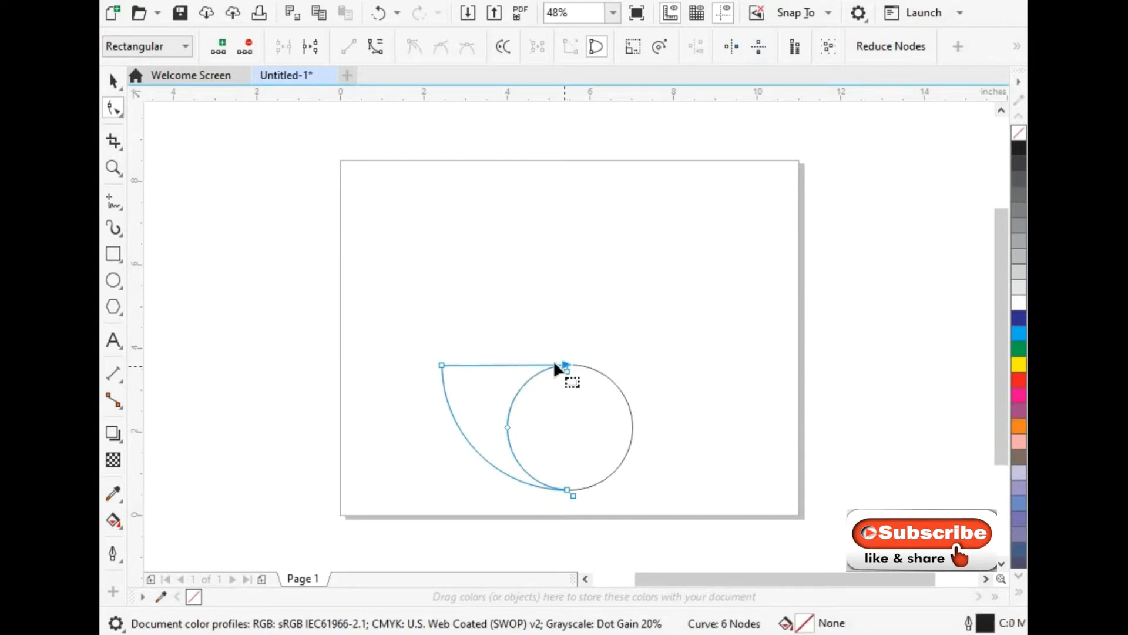
pyautogui.click(502, 363)
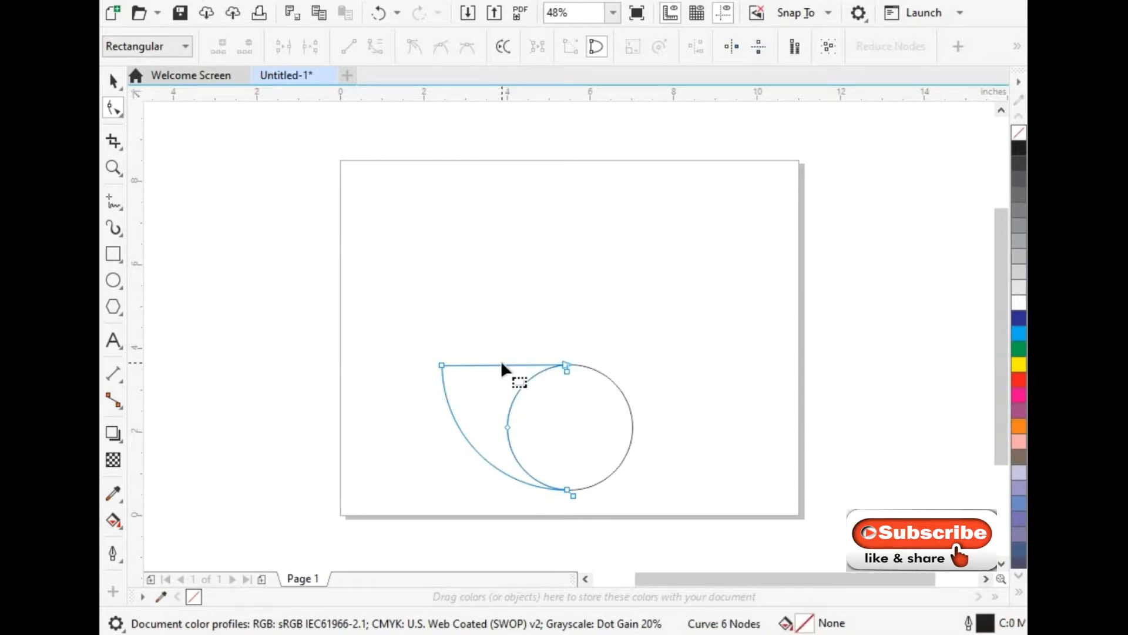
pyautogui.doubleClick(501, 364)
# - Remove the trimmed shape's tip nodes above the circle and bring its upper corner back to the circle's upper-left edge
pyautogui.click(113, 81)
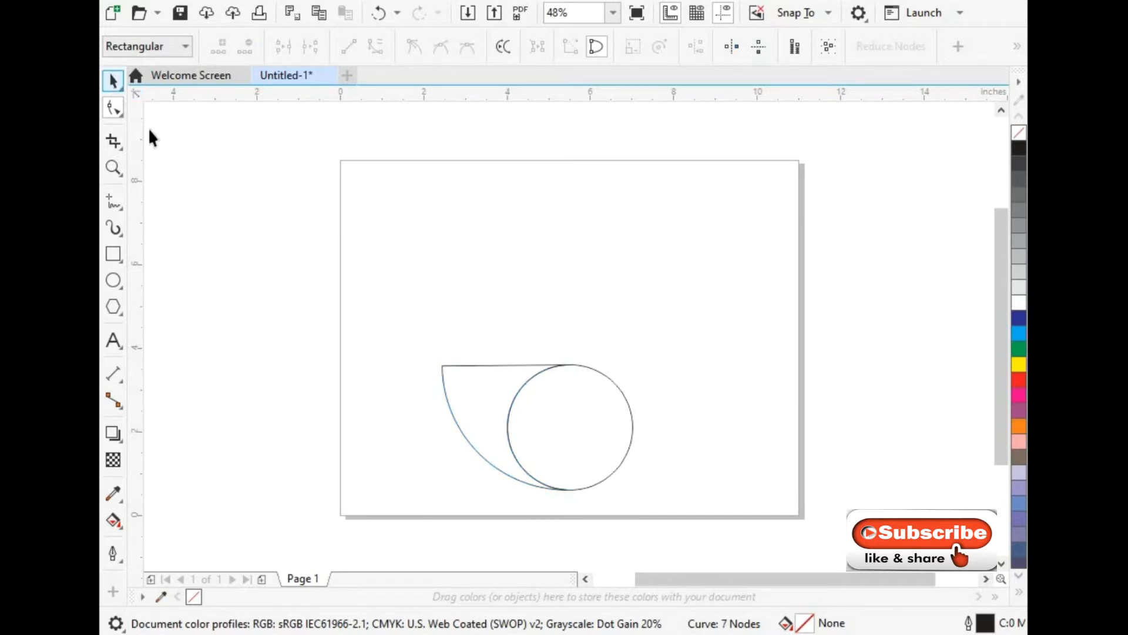
pyautogui.moveTo(567, 365); pyautogui.dragTo(520, 364)
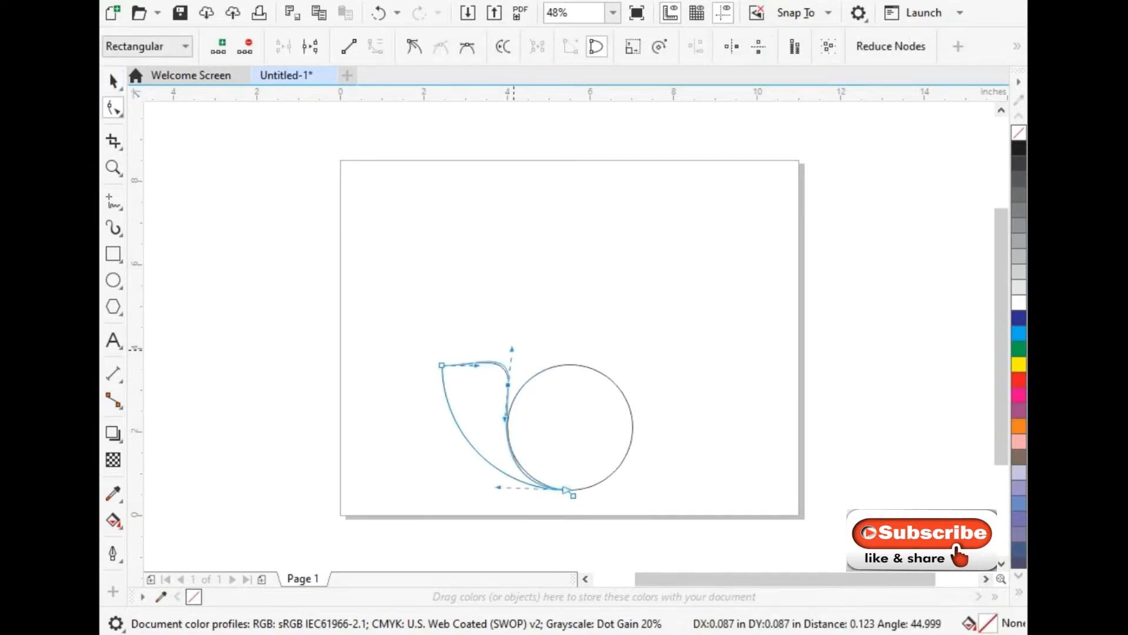
pyautogui.click(502, 363)
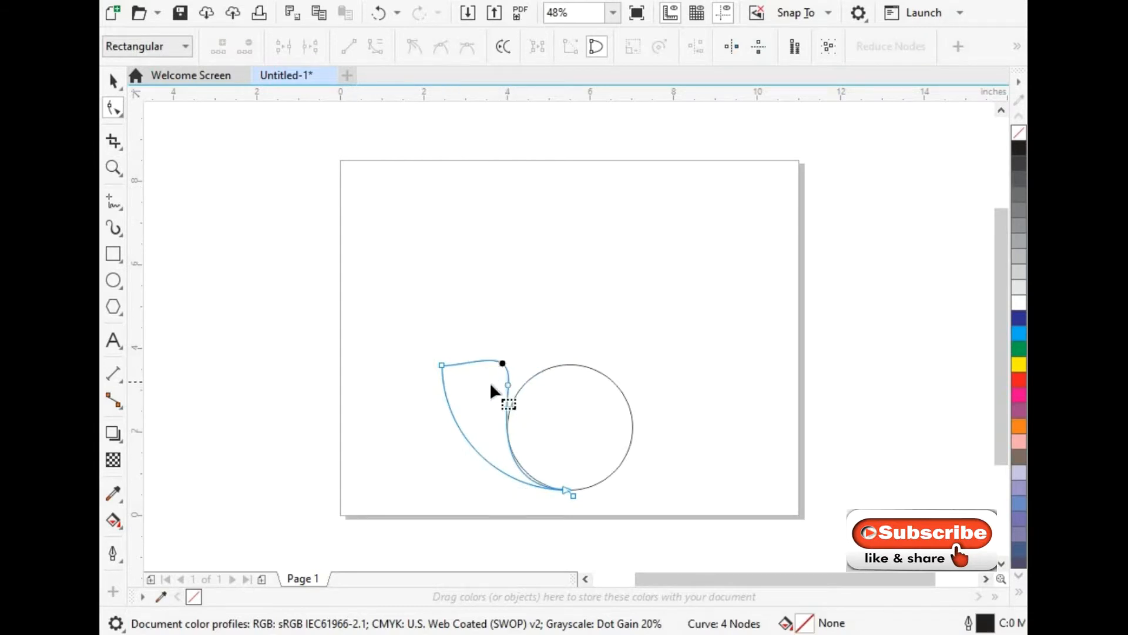
pyautogui.click(507, 382)
pyautogui.click(245, 46)
pyautogui.click(491, 358)
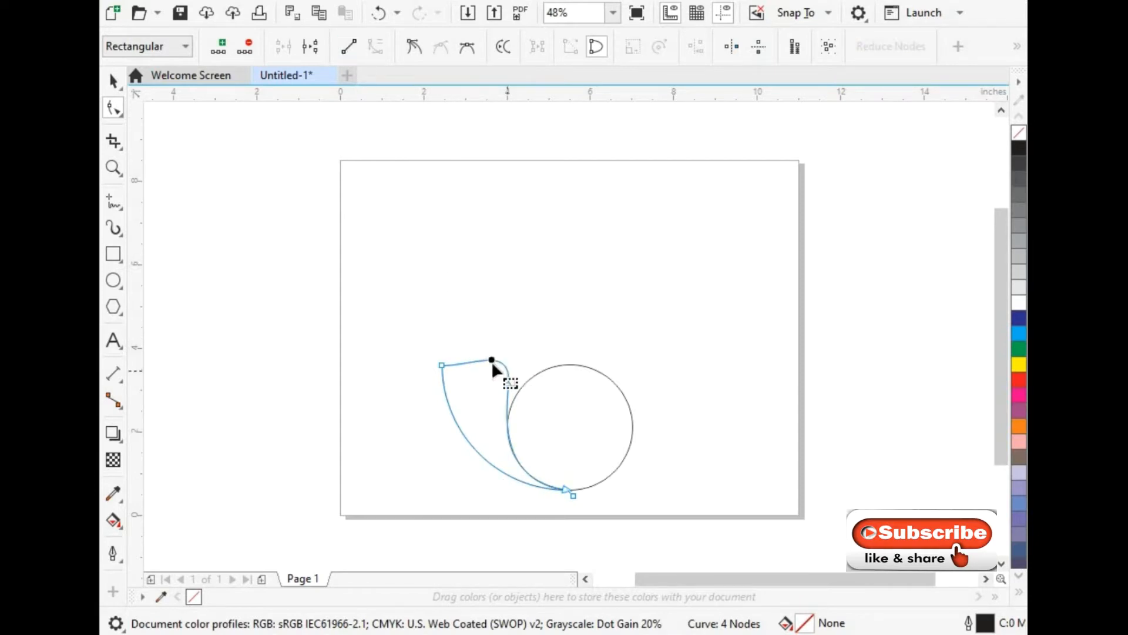
pyautogui.doubleClick(494, 364)
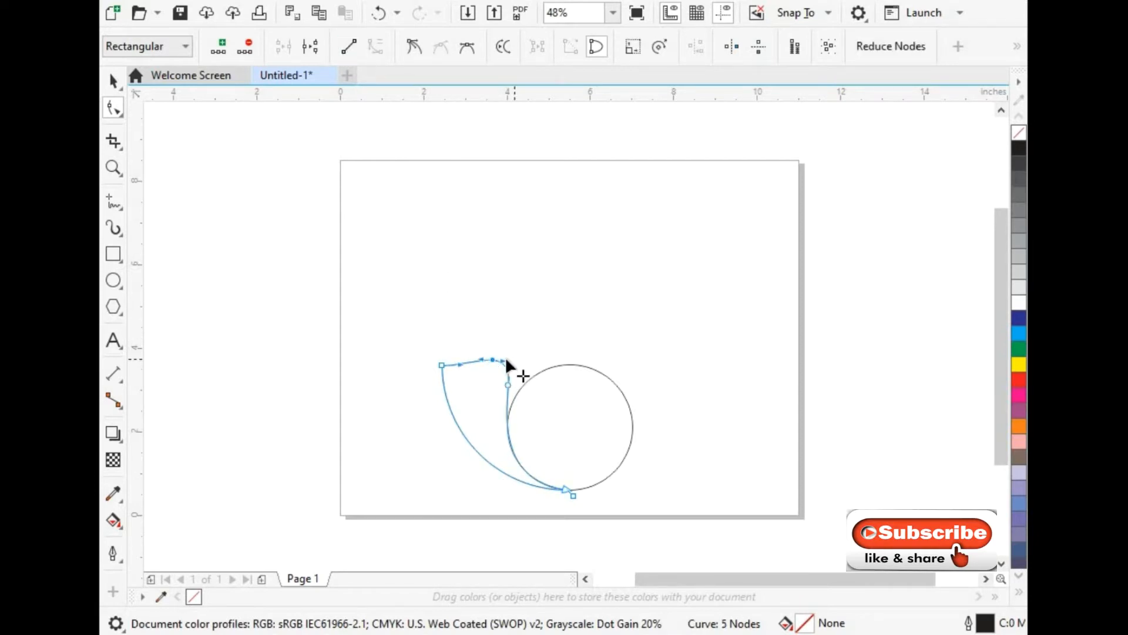
pyautogui.moveTo(504, 361)
pyautogui.mouseDown()
pyautogui.moveTo(504, 348)
pyautogui.moveTo(505, 379)
pyautogui.mouseUp()
pyautogui.click(245, 47)
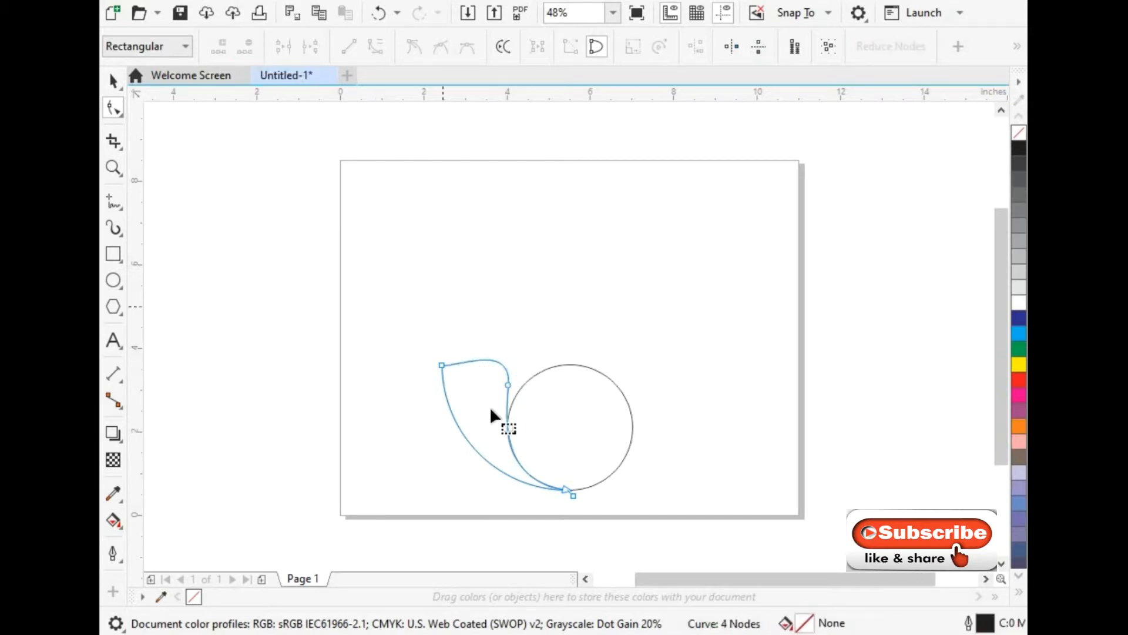
# - Adjust the control handles of the node beside the circle so the leaf's top edge slopes almost straight into a sharp corner
pyautogui.click(506, 382)
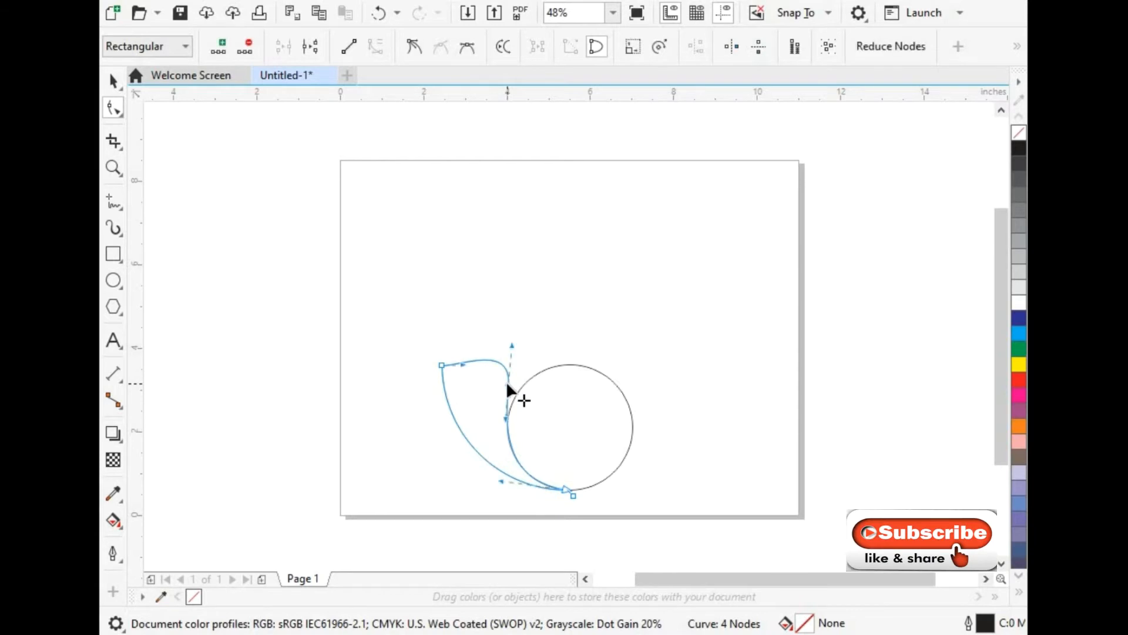
pyautogui.moveTo(520, 347); pyautogui.dragTo(512, 372)
pyautogui.click(530, 342)
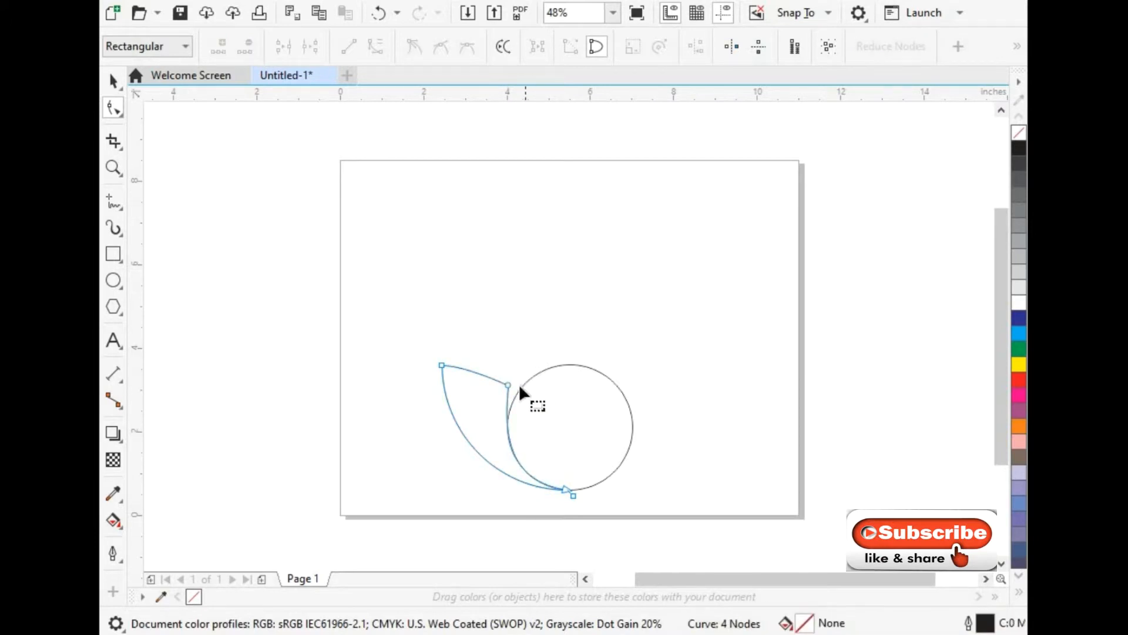
pyautogui.click(508, 385)
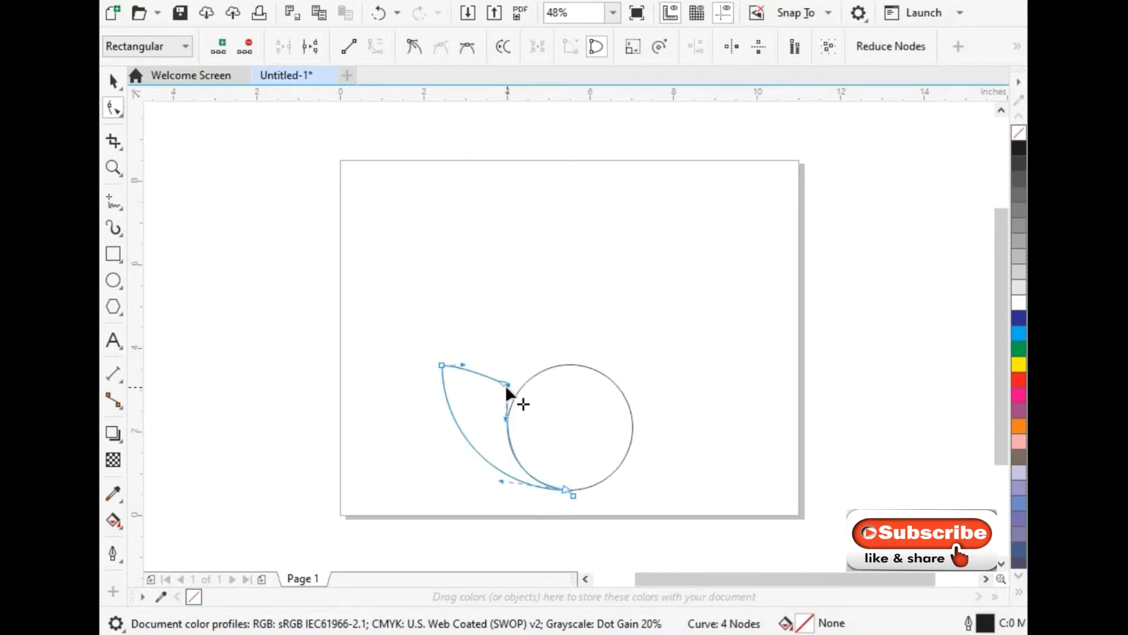
pyautogui.moveTo(505, 421)
pyautogui.mouseDown()
pyautogui.moveTo(517, 428)
pyautogui.moveTo(508, 422)
pyautogui.mouseUp()
pyautogui.moveTo(501, 378)
pyautogui.mouseDown()
pyautogui.moveTo(515, 372)
pyautogui.moveTo(504, 373)
pyautogui.mouseUp()
pyautogui.click(534, 360)
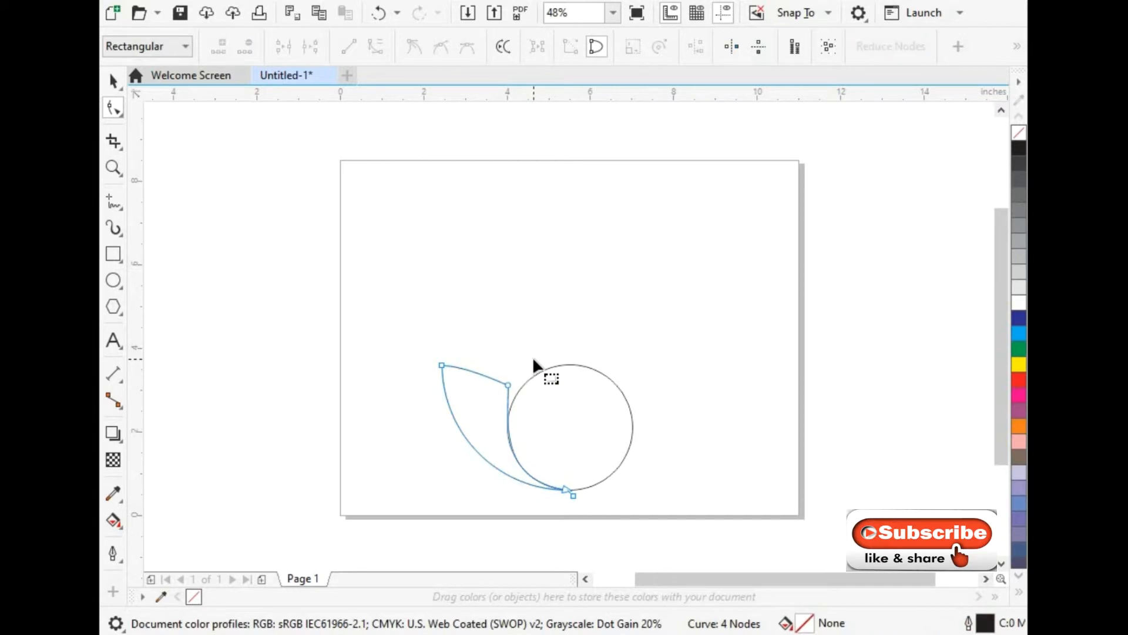
pyautogui.press('space')
pyautogui.click(245, 234)
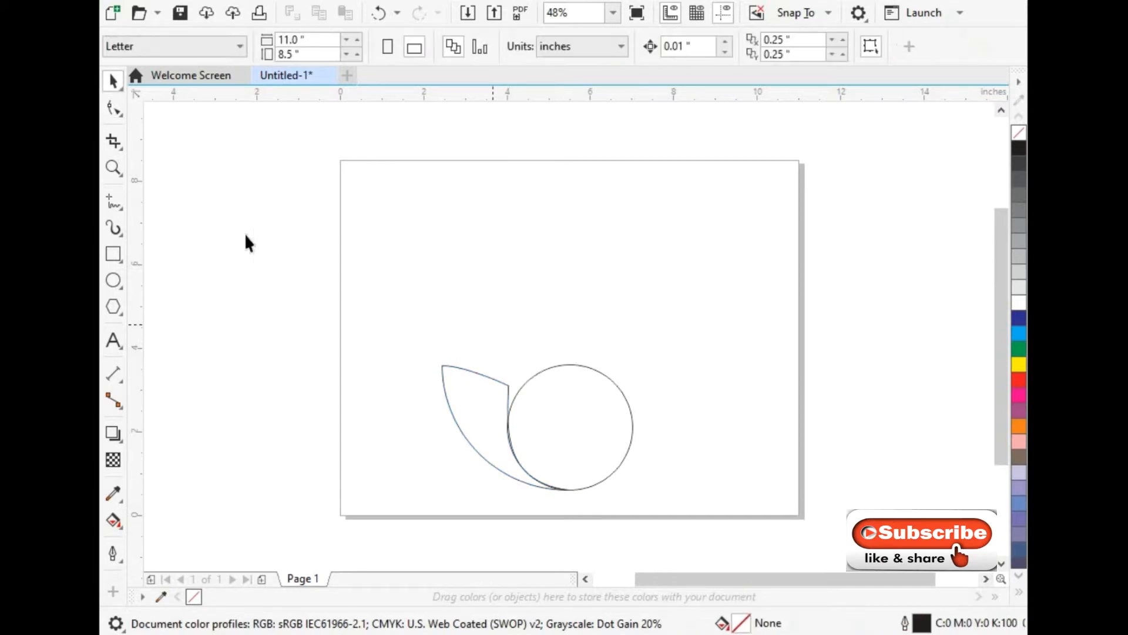
# - Refine the leaf's inner edge beside the circle and rotate the leaf shape by 0.376 degrees
pyautogui.click(509, 386)
pyautogui.click(114, 108)
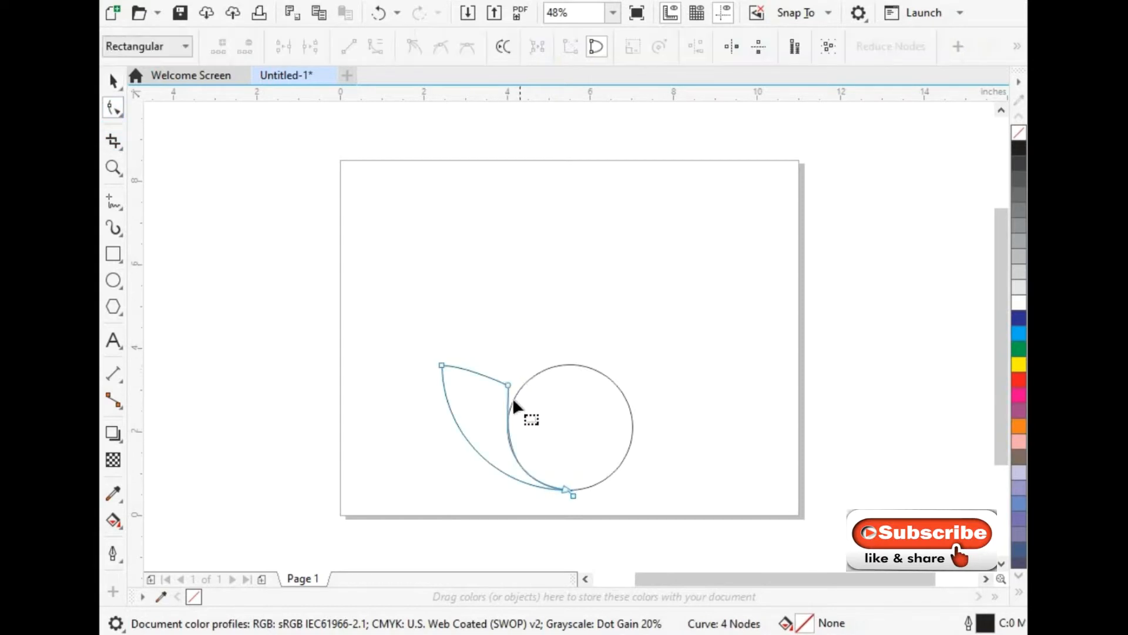
pyautogui.moveTo(498, 406); pyautogui.dragTo(498, 406)
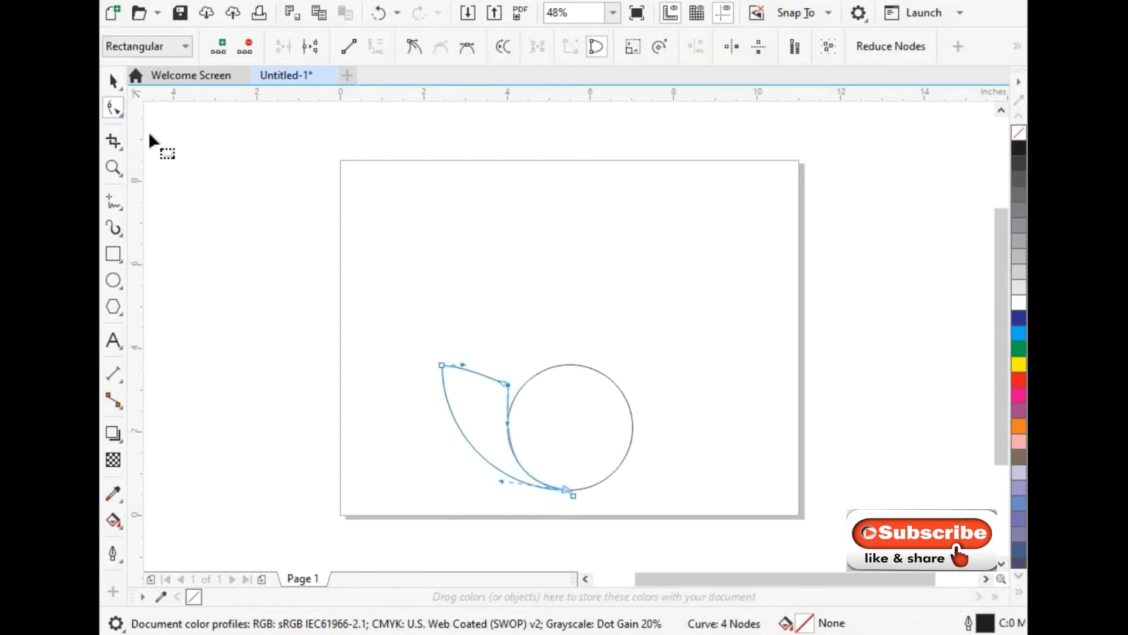
pyautogui.click(114, 81)
pyautogui.click(509, 432)
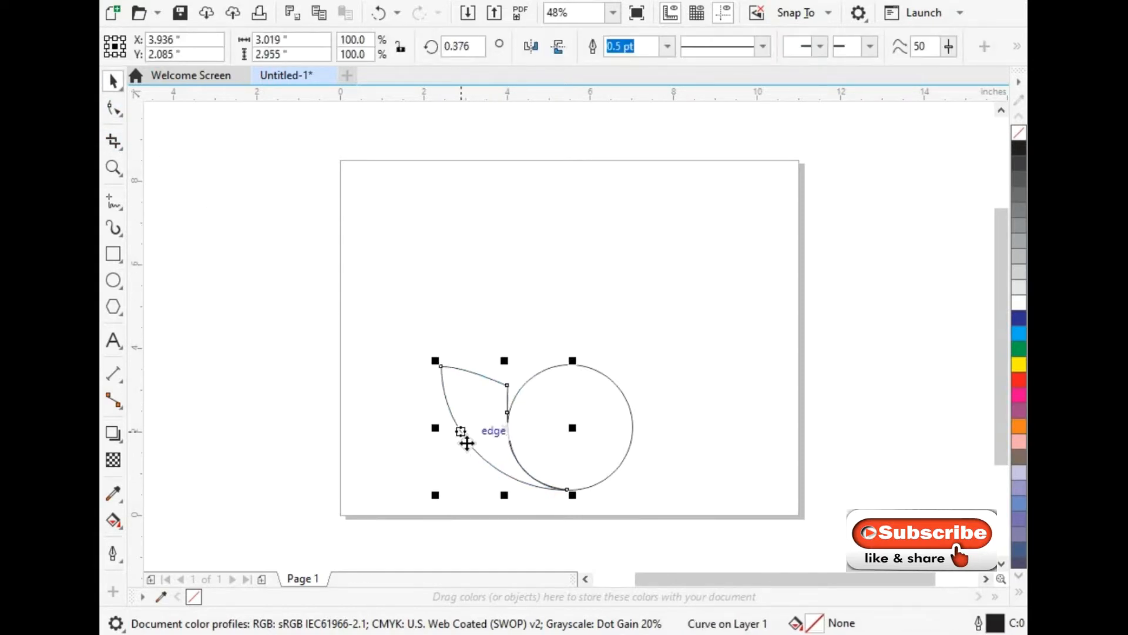
# - Move the leaf shape's rotation center onto the center of the circle
pyautogui.click(483, 451)
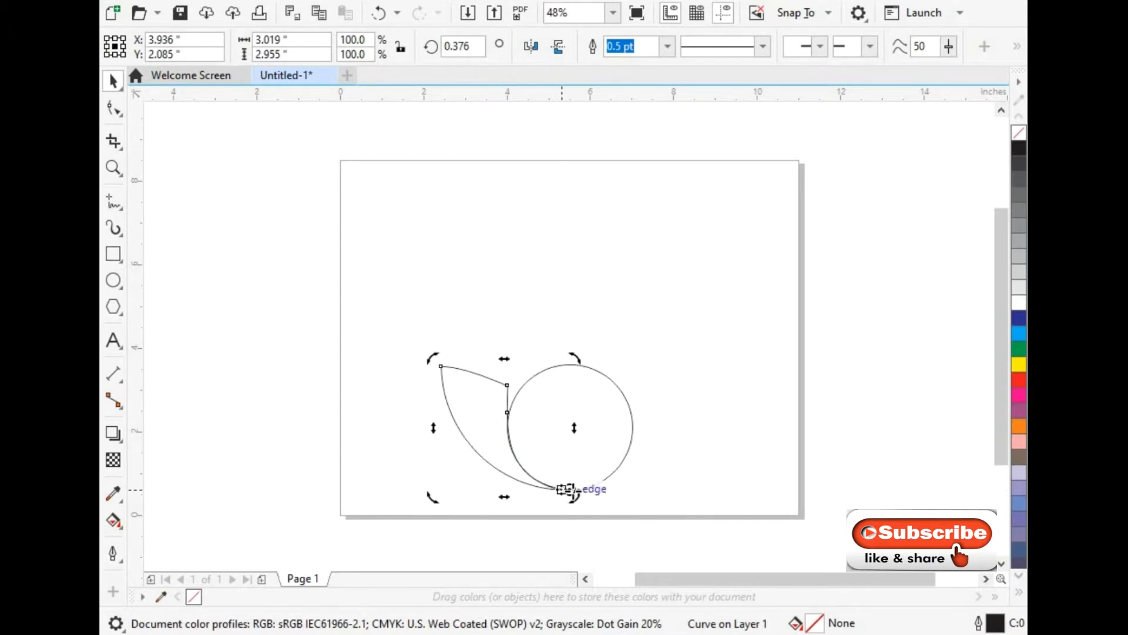
pyautogui.click(485, 459)
pyautogui.click(486, 458)
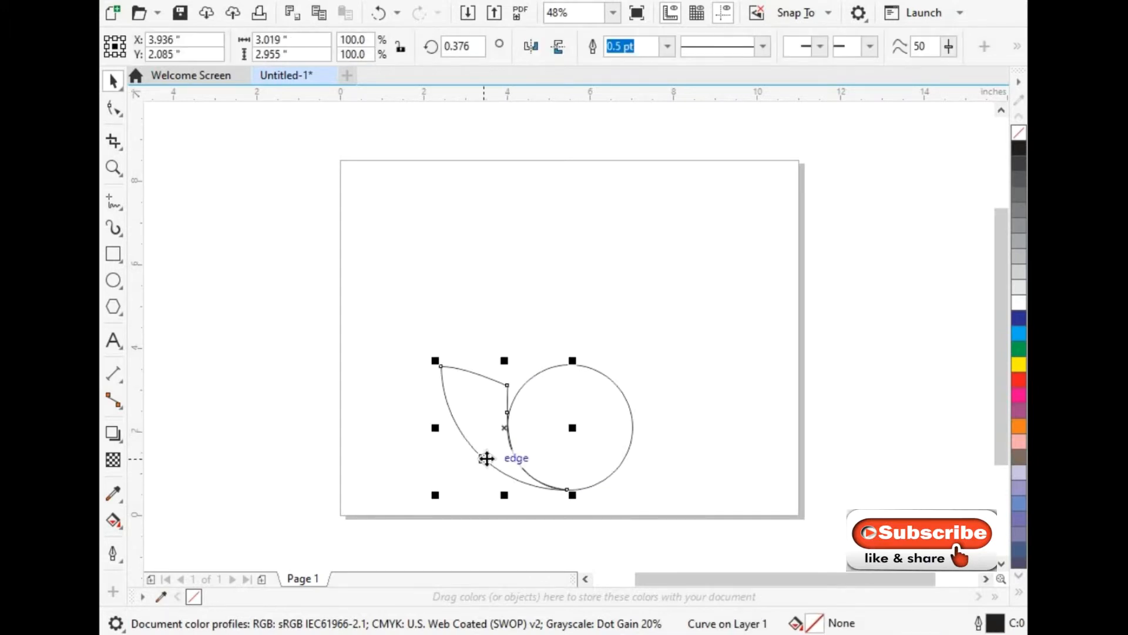
pyautogui.click(620, 469)
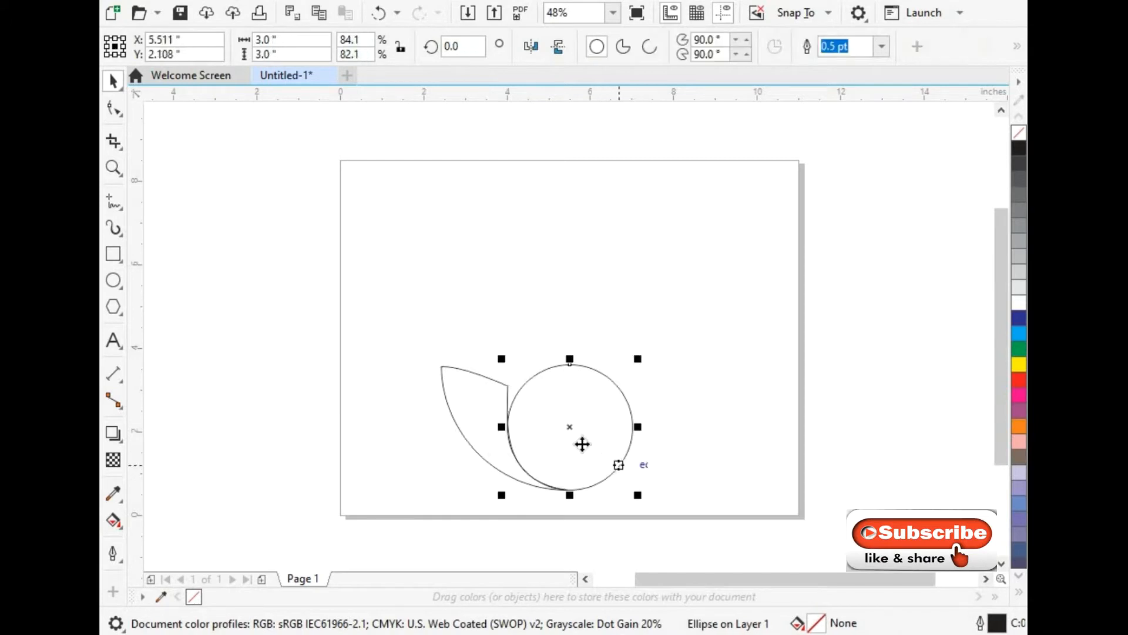
pyautogui.click(487, 464)
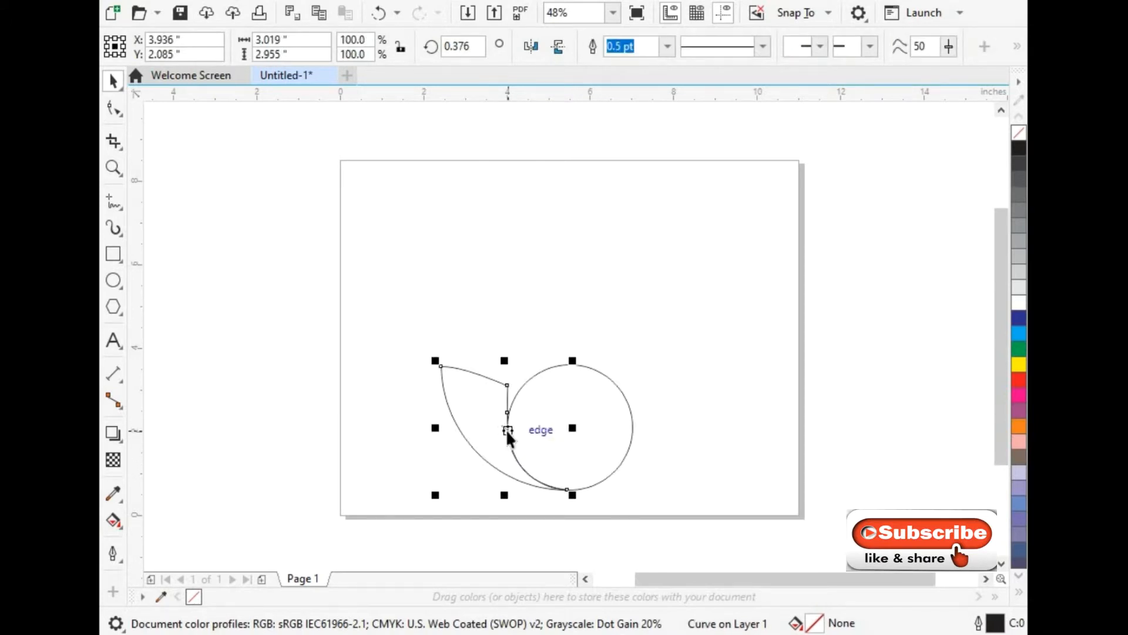
pyautogui.click(506, 430)
pyautogui.moveTo(488, 431); pyautogui.dragTo(567, 428)
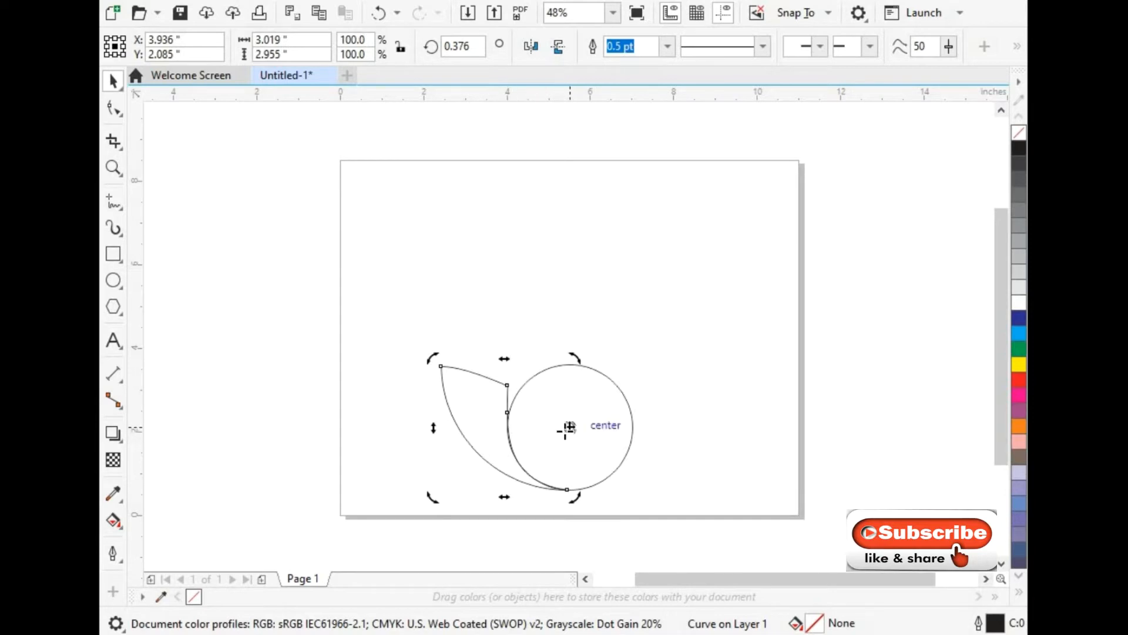
pyautogui.click(638, 469)
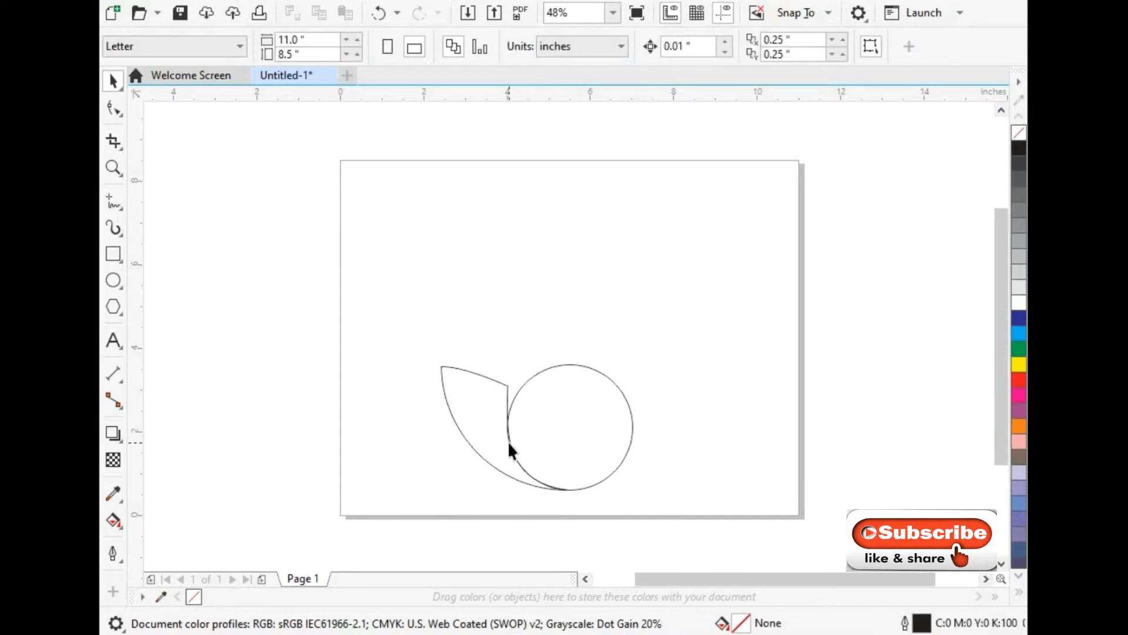
# - Rotate three copies of the leaf clockwise around the circle's center to start a fan of leaves
pyautogui.click(509, 441)
pyautogui.click(497, 470)
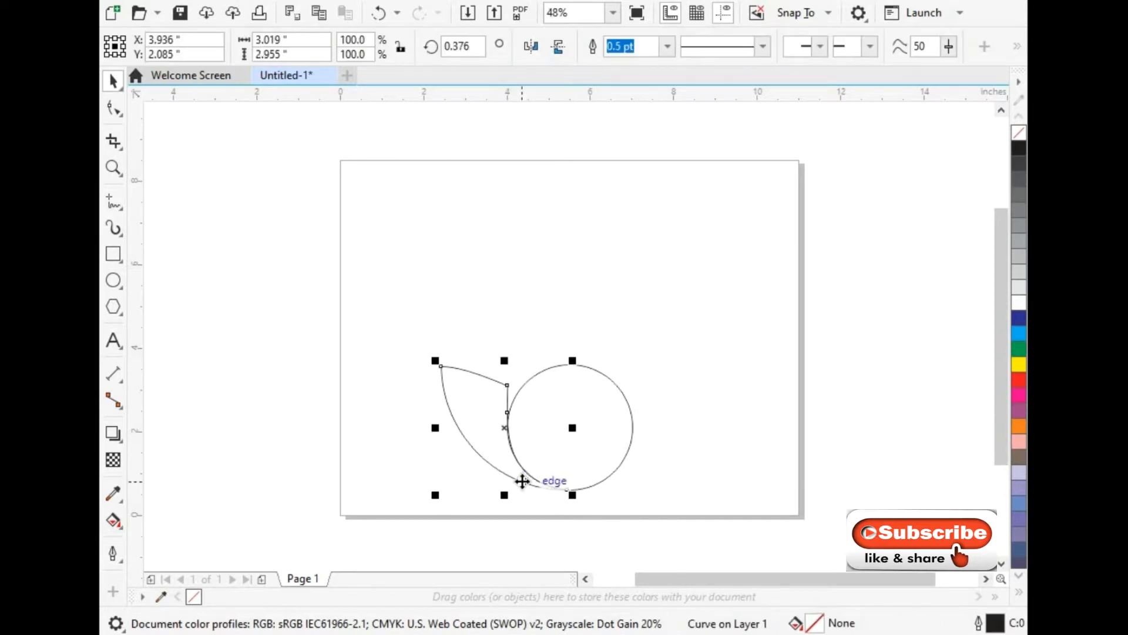
pyautogui.click(505, 430)
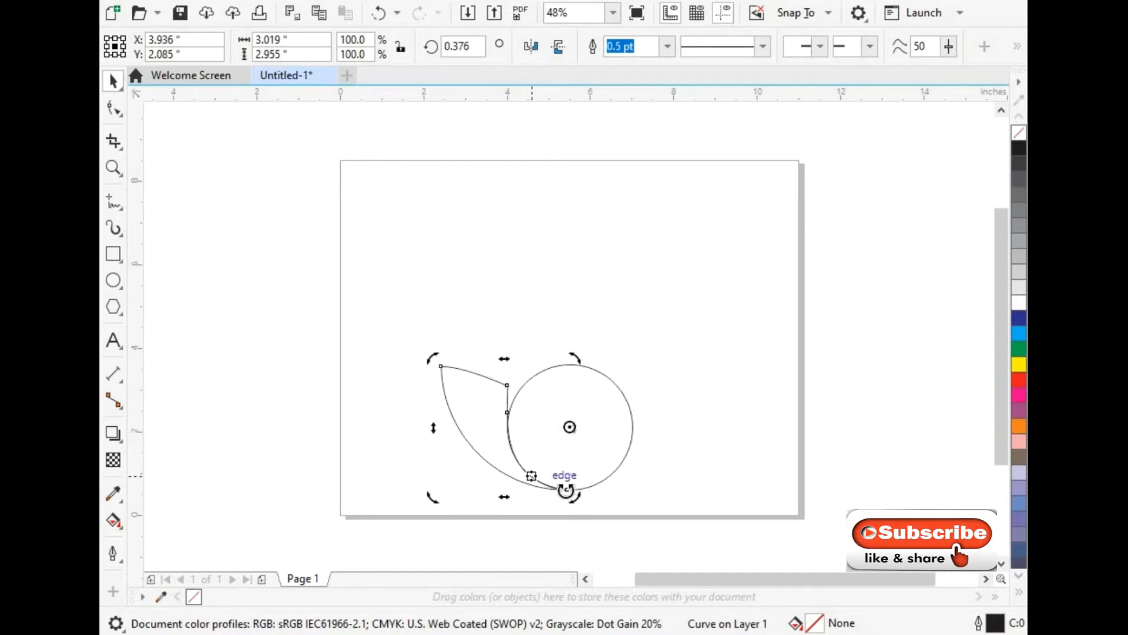
pyautogui.moveTo(572, 495); pyautogui.dragTo(518, 470)
pyautogui.moveTo(586, 461); pyautogui.dragTo(568, 478)
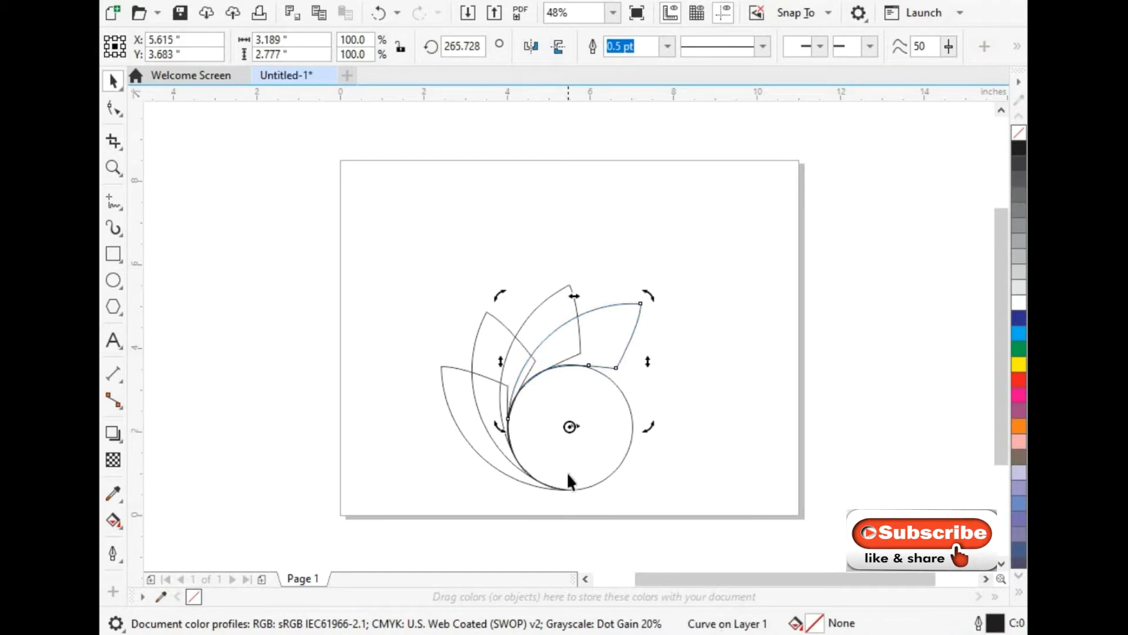
# - Complete the fan with a fifth rotated leaf and move the circle to the lower-right corner of the page
pyautogui.moveTo(646, 428); pyautogui.dragTo(715, 463)
pyautogui.click(631, 446)
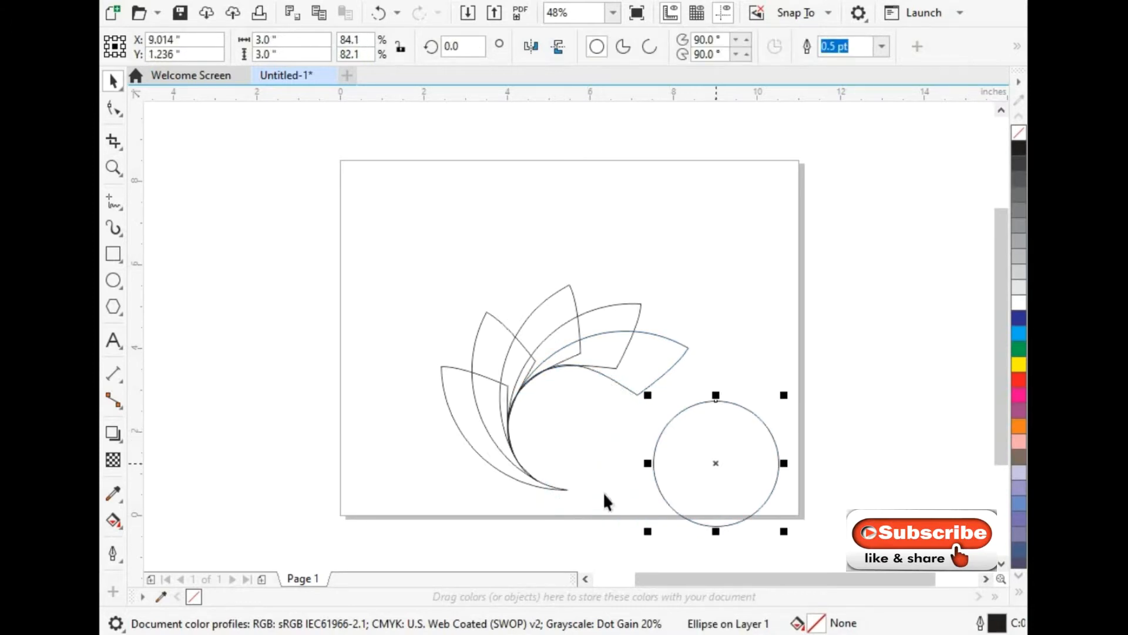
pyautogui.click(565, 531)
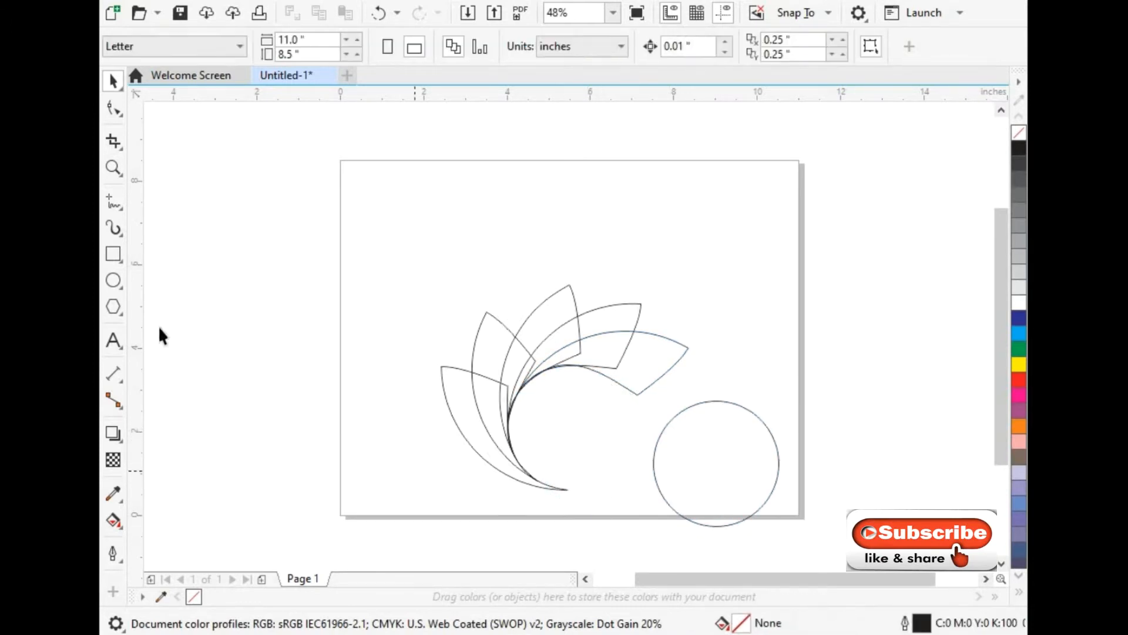
# - Apply Smart Fill in slate blue to the outer areas of the first four leaves, counting clockwise from the lowest leaf
pyautogui.click(115, 521)
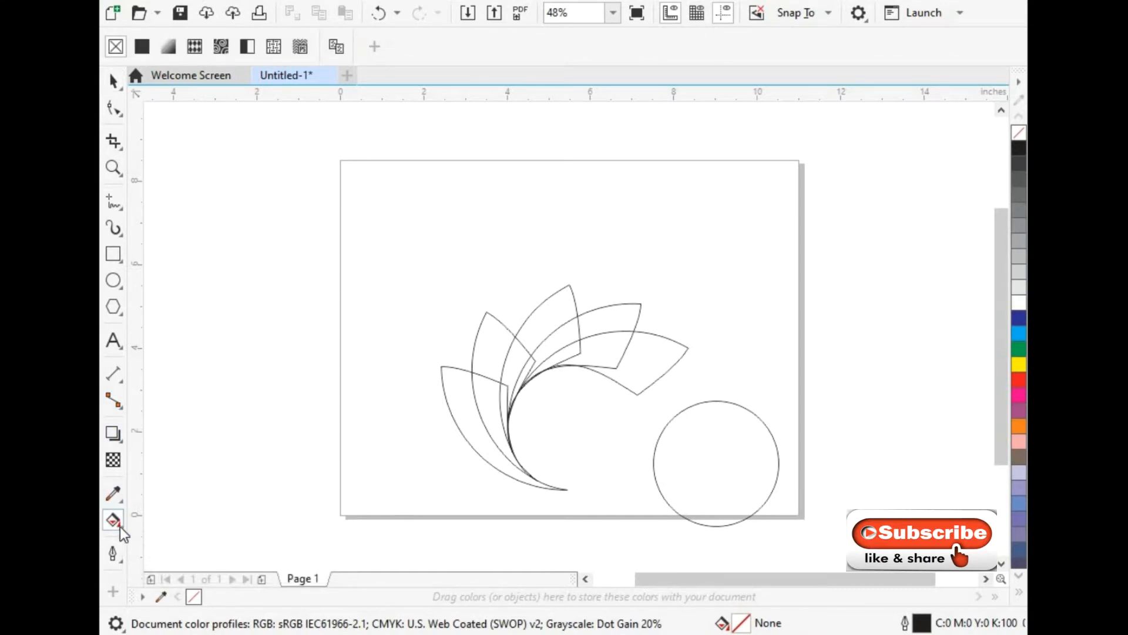
pyautogui.click(120, 528)
pyautogui.click(174, 537)
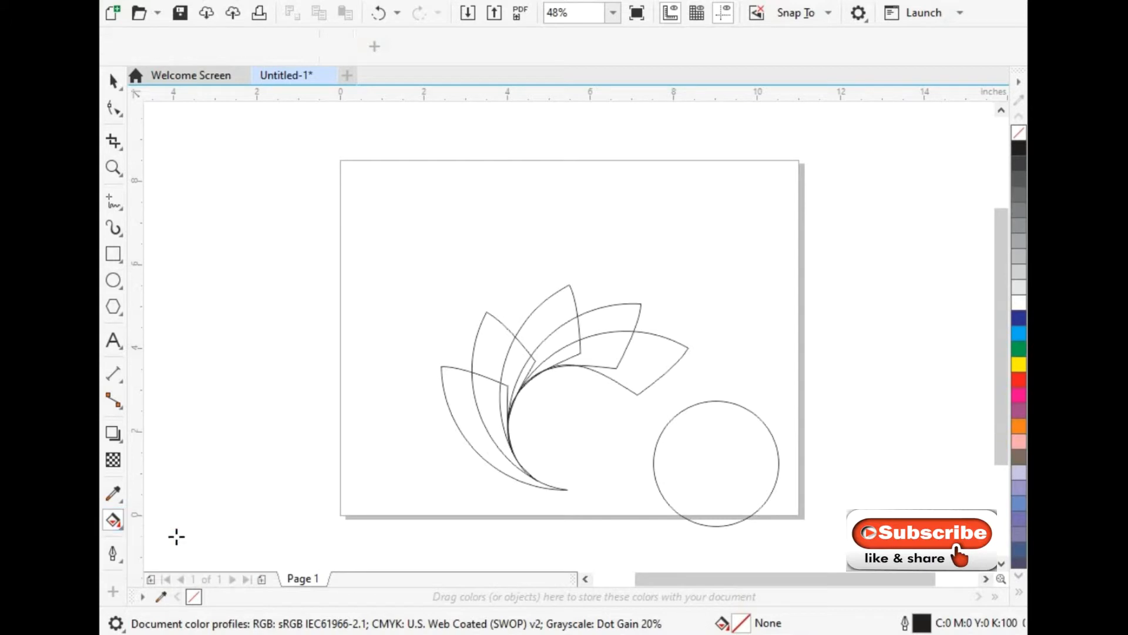
pyautogui.click(480, 441)
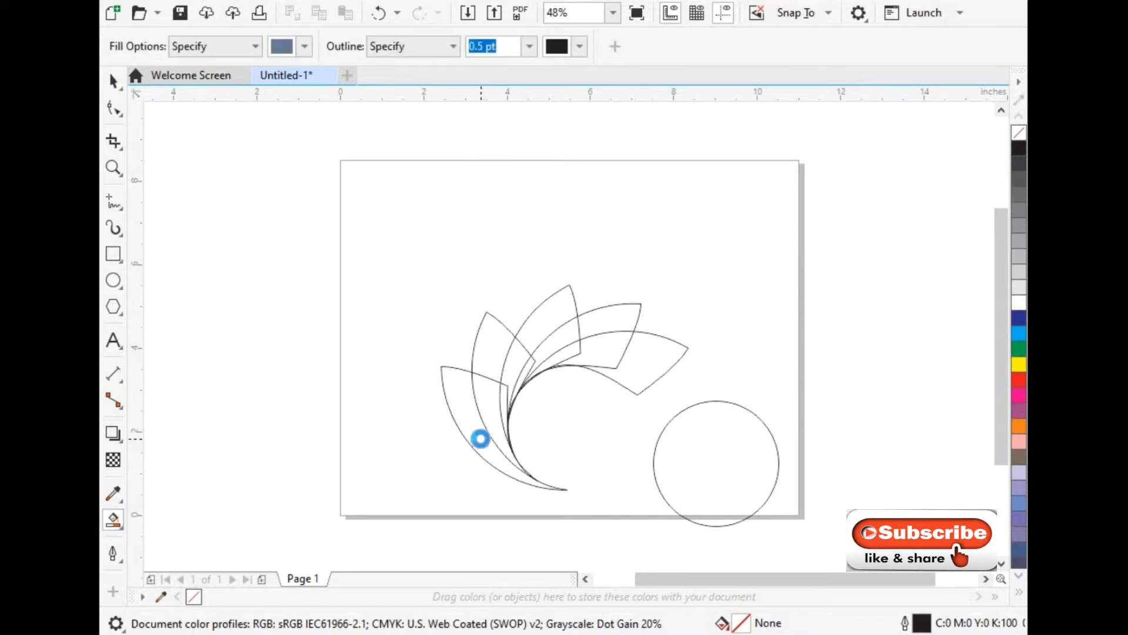
pyautogui.click(493, 409)
pyautogui.click(487, 348)
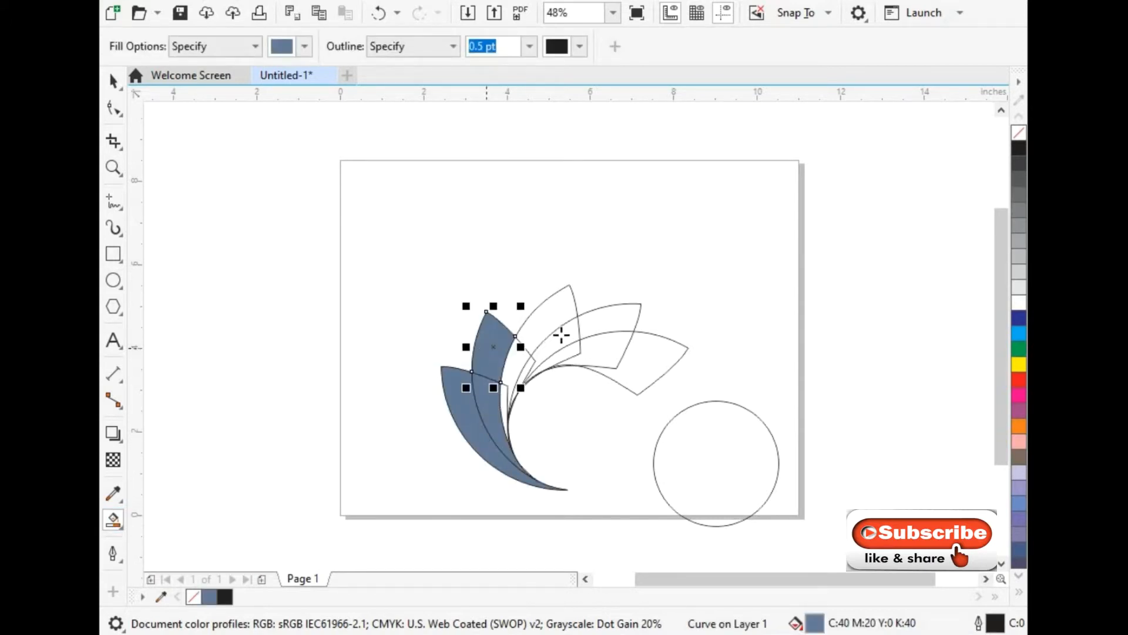
pyautogui.click(558, 318)
pyautogui.click(611, 330)
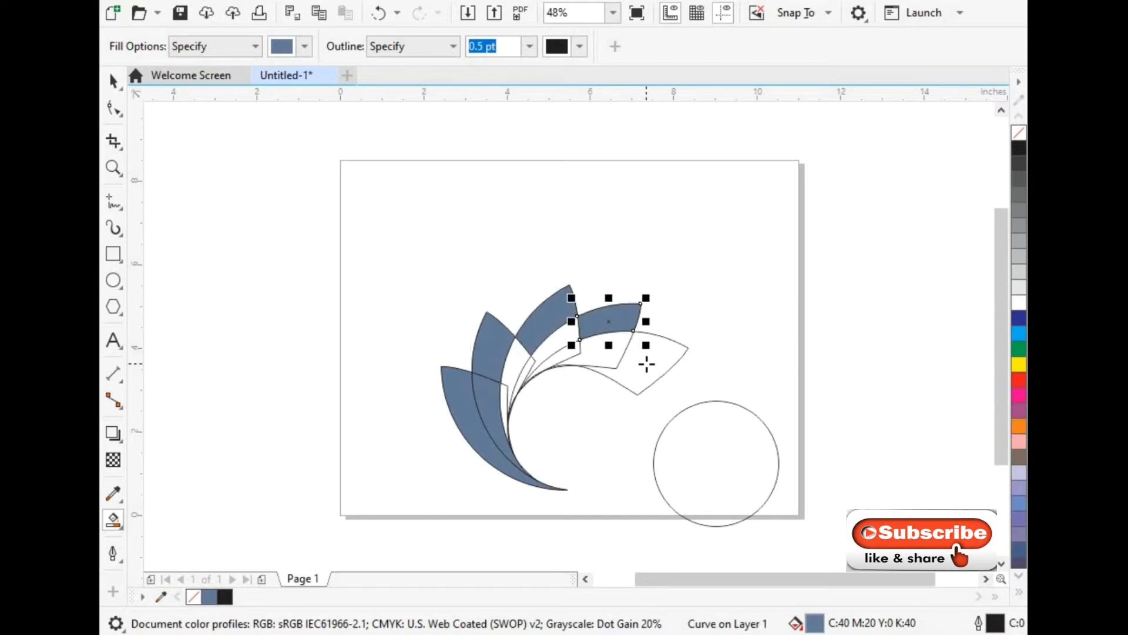
# - Smart Fill the fifth leaf and the remaining overlap areas inside the fan with the same slate blue, then deselect everything
pyautogui.click(647, 365)
pyautogui.click(605, 357)
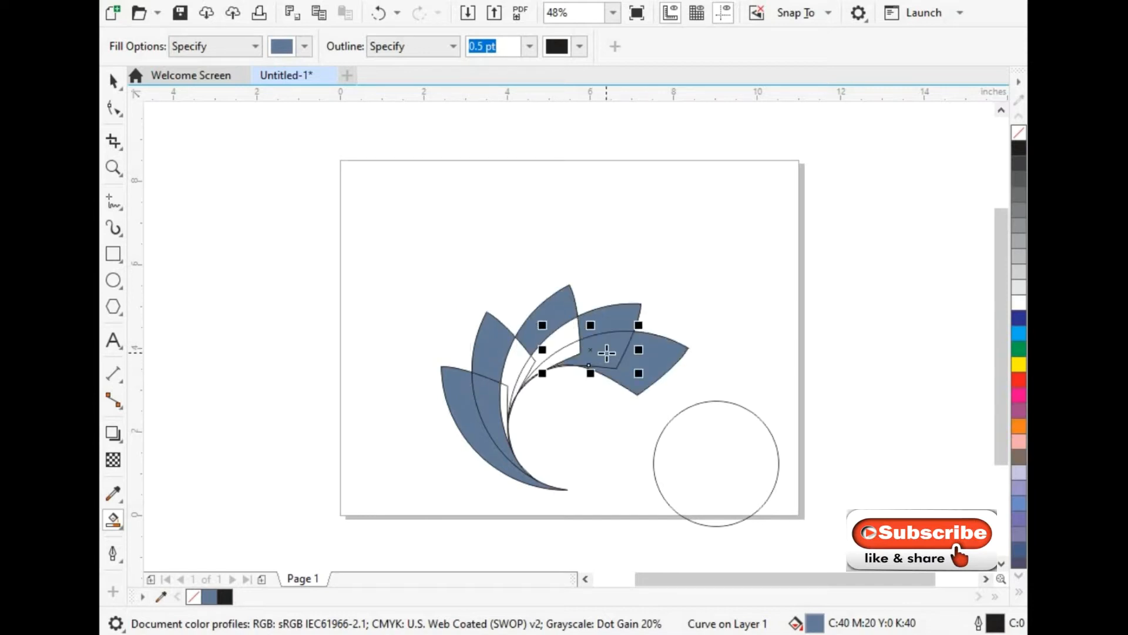
pyautogui.click(561, 340)
pyautogui.click(513, 369)
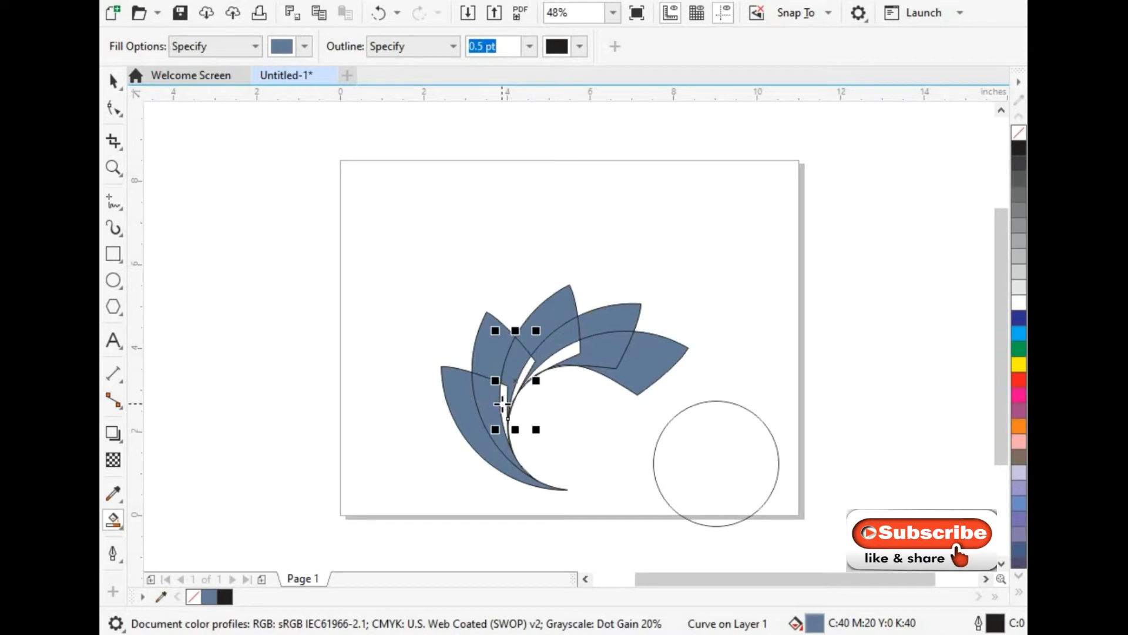
pyautogui.click(504, 404)
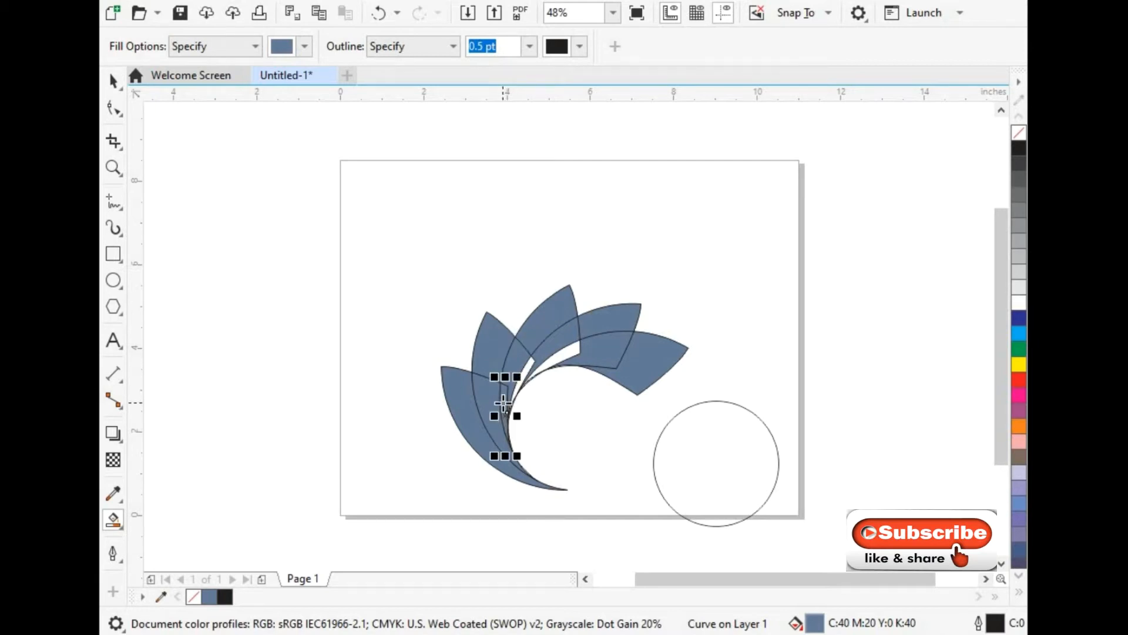
pyautogui.click(561, 354)
pyautogui.click(525, 370)
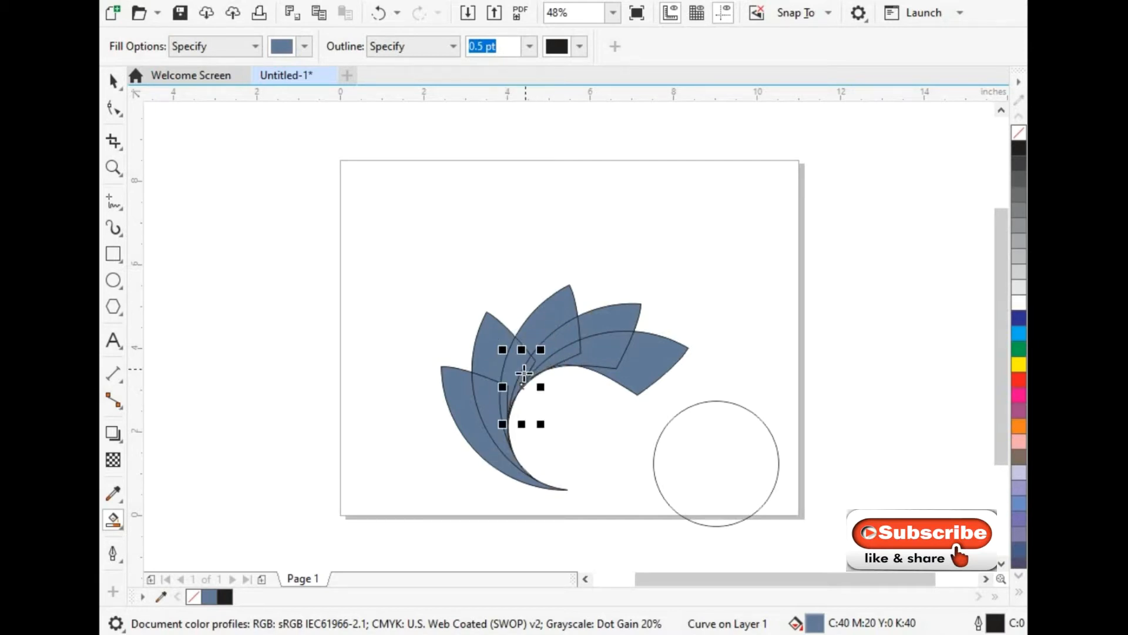
pyautogui.click(113, 81)
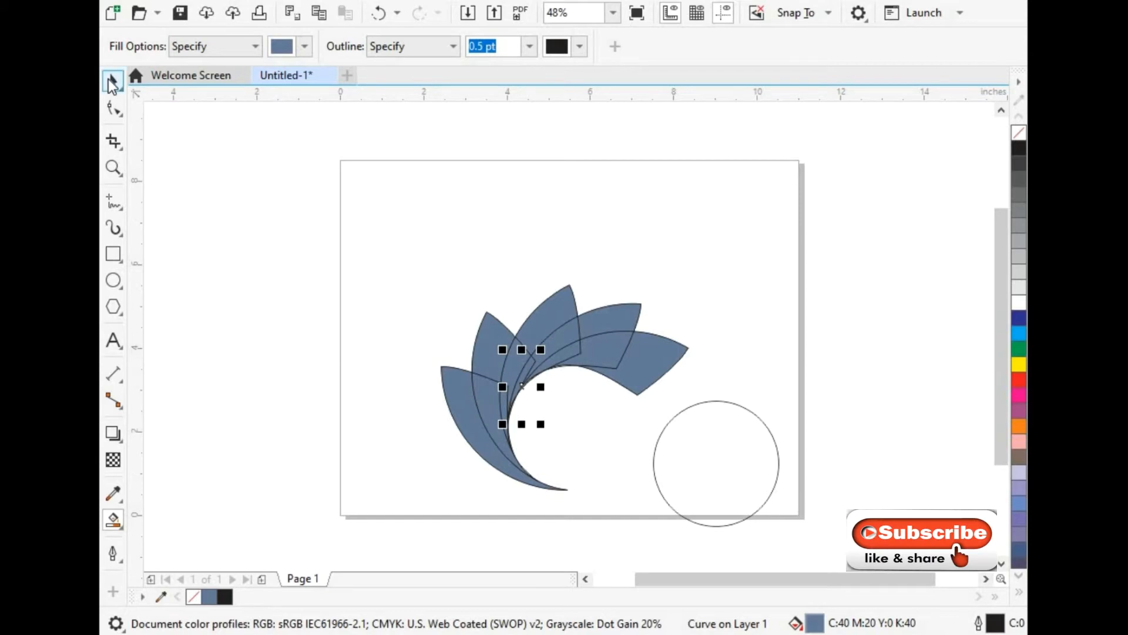
pyautogui.click(304, 357)
# - Shrink the circle about its center to about 2.08 inches across and give it a black fill without an outline
pyautogui.click(750, 520)
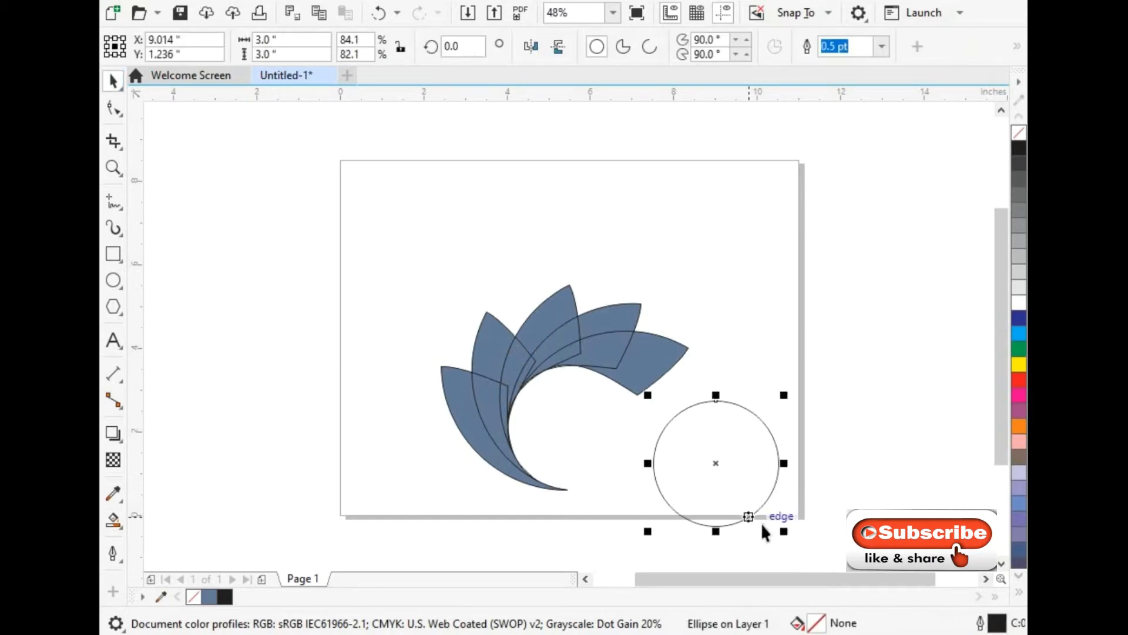
pyautogui.moveTo(785, 531); pyautogui.dragTo(769, 515)
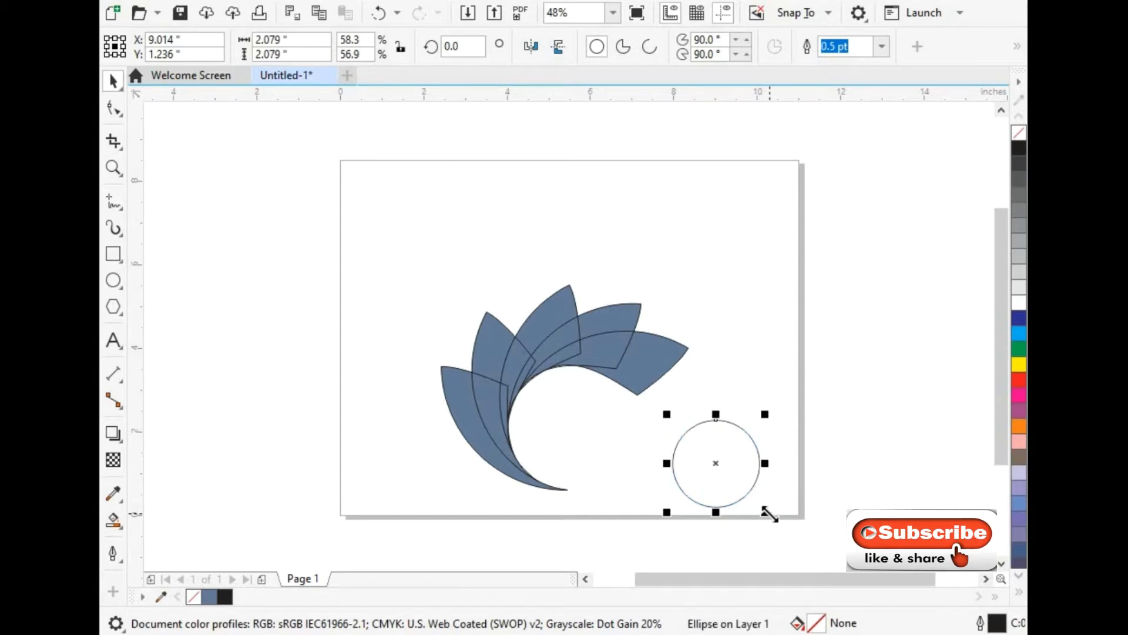
pyautogui.click(1016, 148)
pyautogui.rightClick(1023, 132)
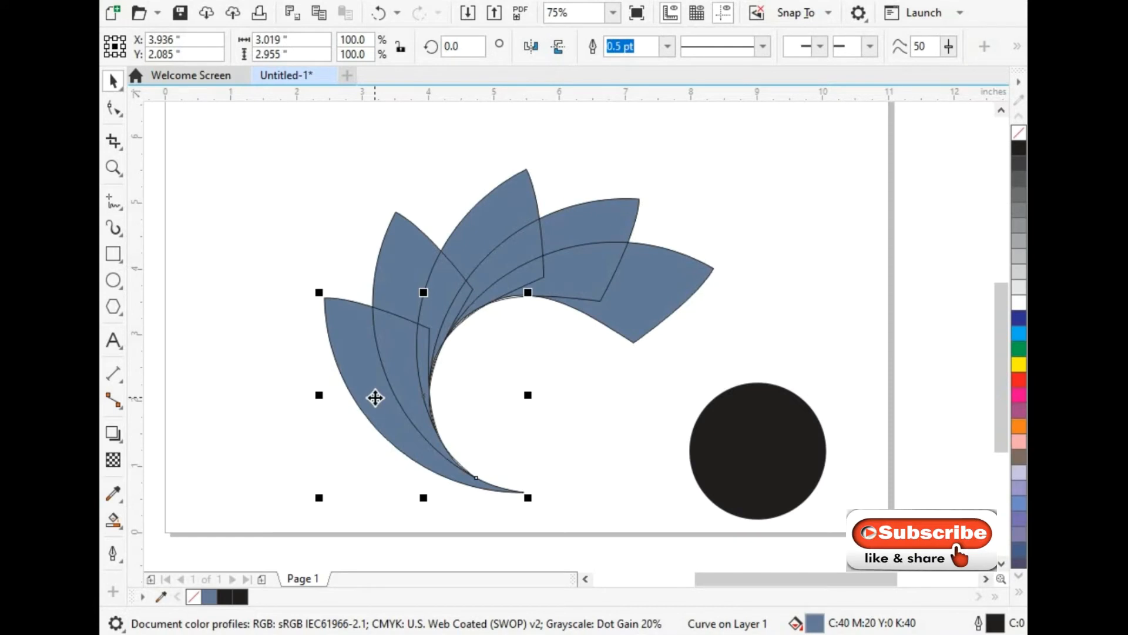
# - Start a fountain fill on the lowest leaf piece and set its starting color to olive, C45 M29 Y100 K5
pyautogui.press('F11')
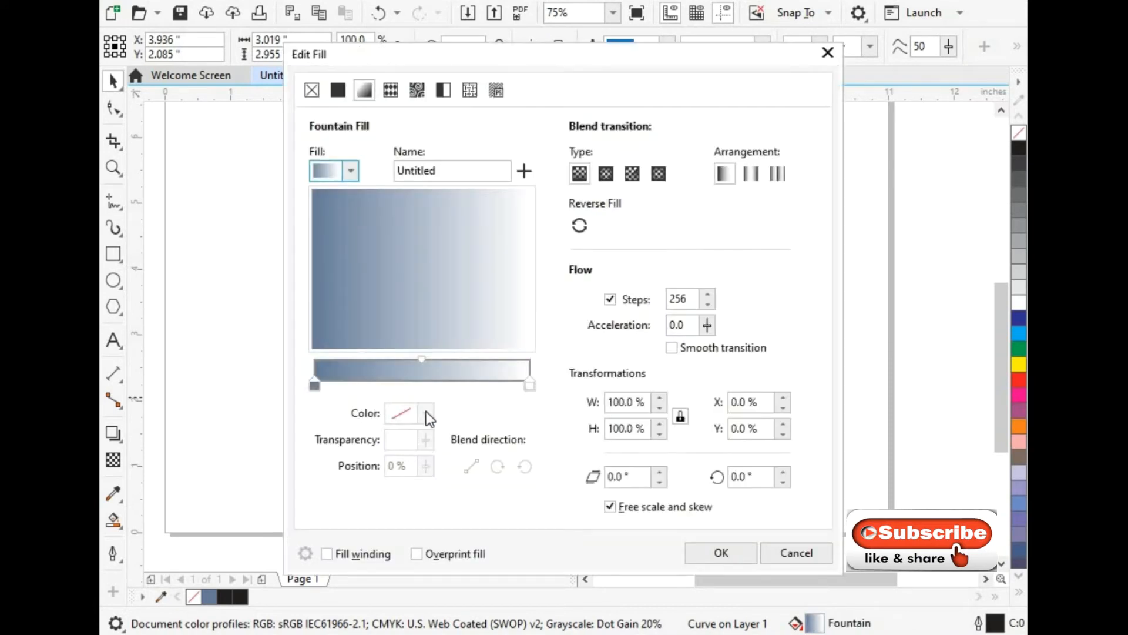
pyautogui.click(315, 386)
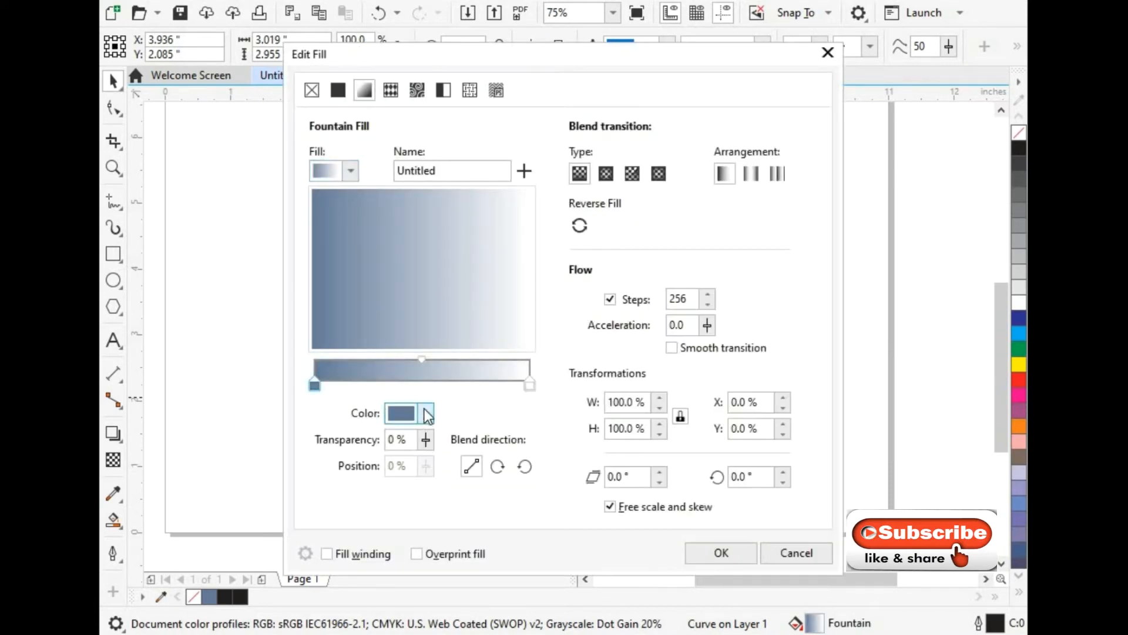
pyautogui.click(425, 412)
pyautogui.moveTo(425, 330); pyautogui.dragTo(418, 329)
pyautogui.click(504, 235)
pyautogui.moveTo(417, 335); pyautogui.dragTo(416, 335)
pyautogui.moveTo(506, 238)
pyautogui.mouseDown()
pyautogui.moveTo(521, 215)
pyautogui.moveTo(521, 245)
pyautogui.mouseUp()
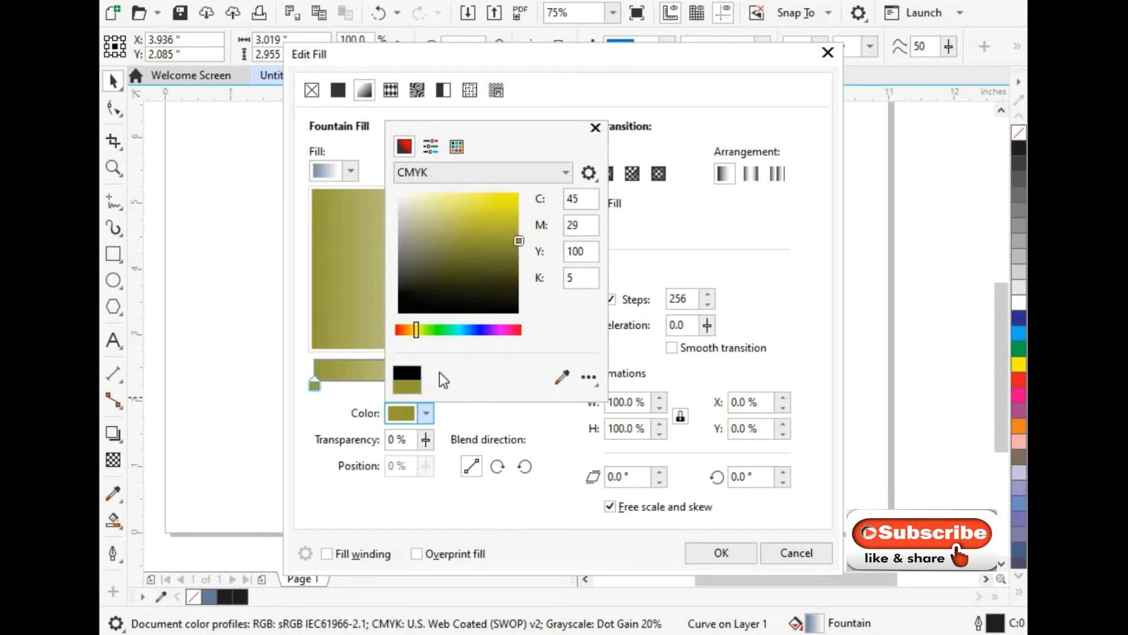
pyautogui.click(728, 558)
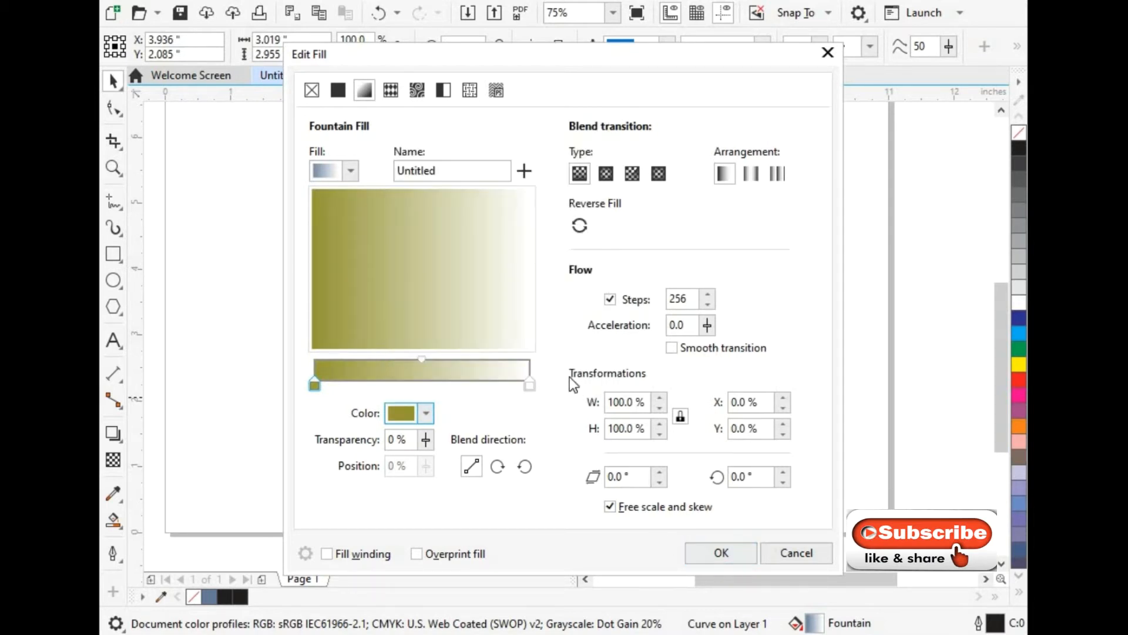
# - Set the fountain fill's end color to yellow-green #CBD114 and apply the gradient to the lowest leaf piece
pyautogui.click(530, 384)
pyautogui.click(429, 414)
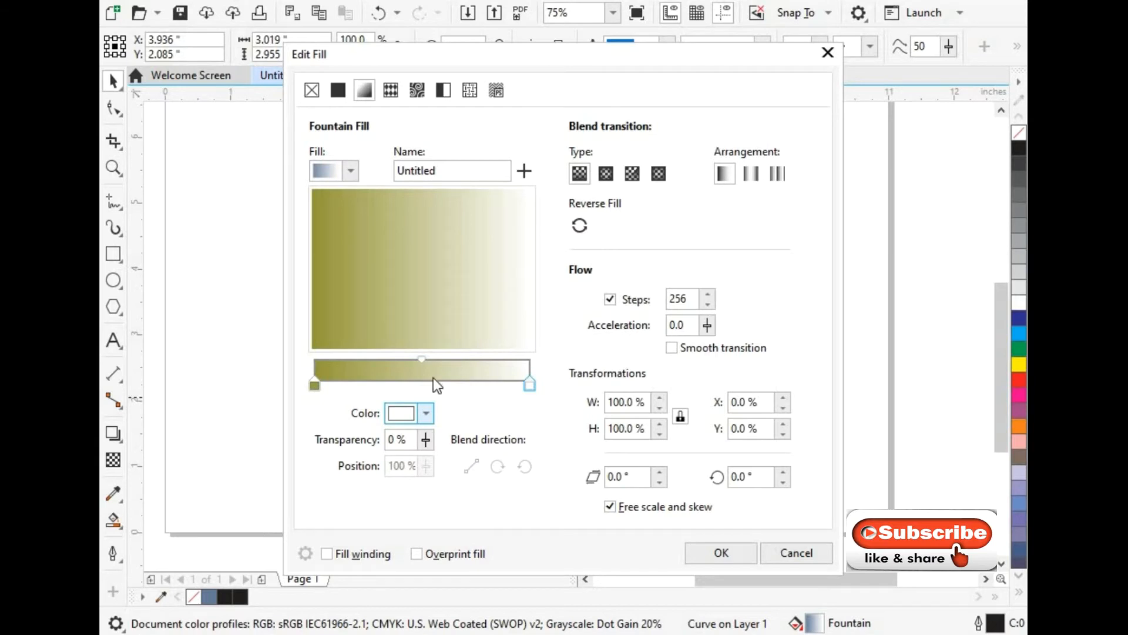
pyautogui.click(418, 332)
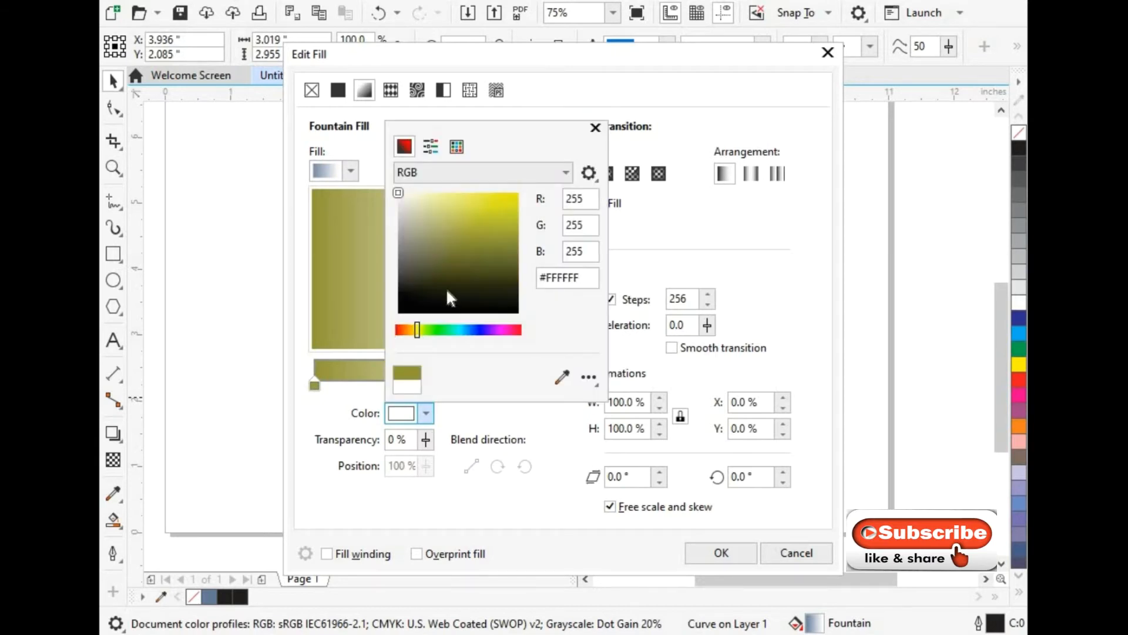
pyautogui.click(501, 232)
pyautogui.click(505, 214)
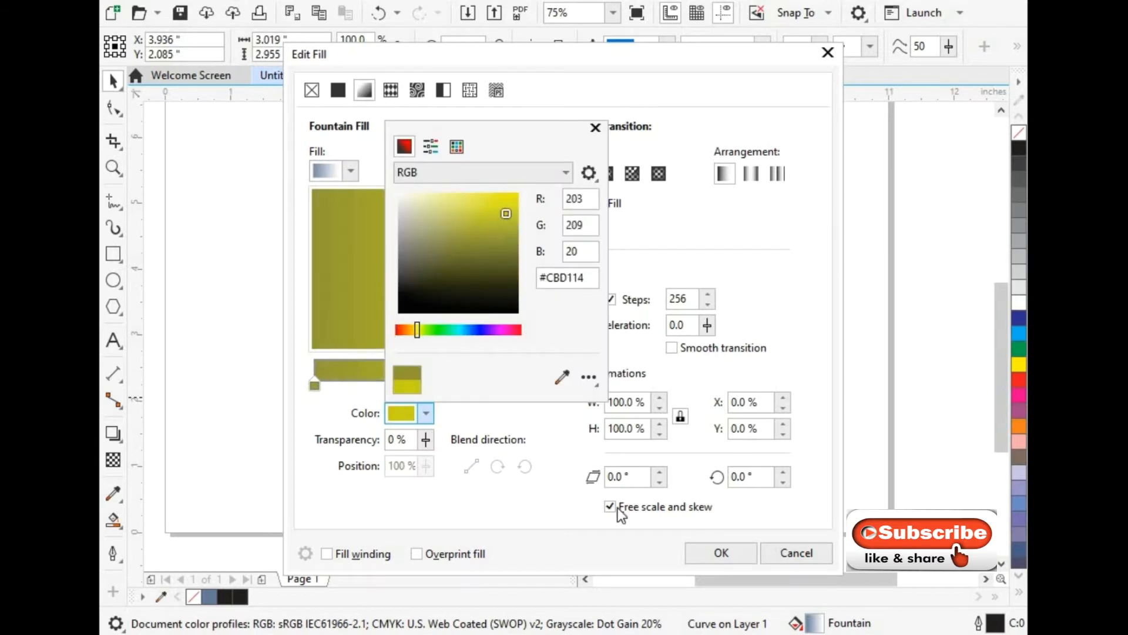
pyautogui.click(705, 554)
pyautogui.click(703, 552)
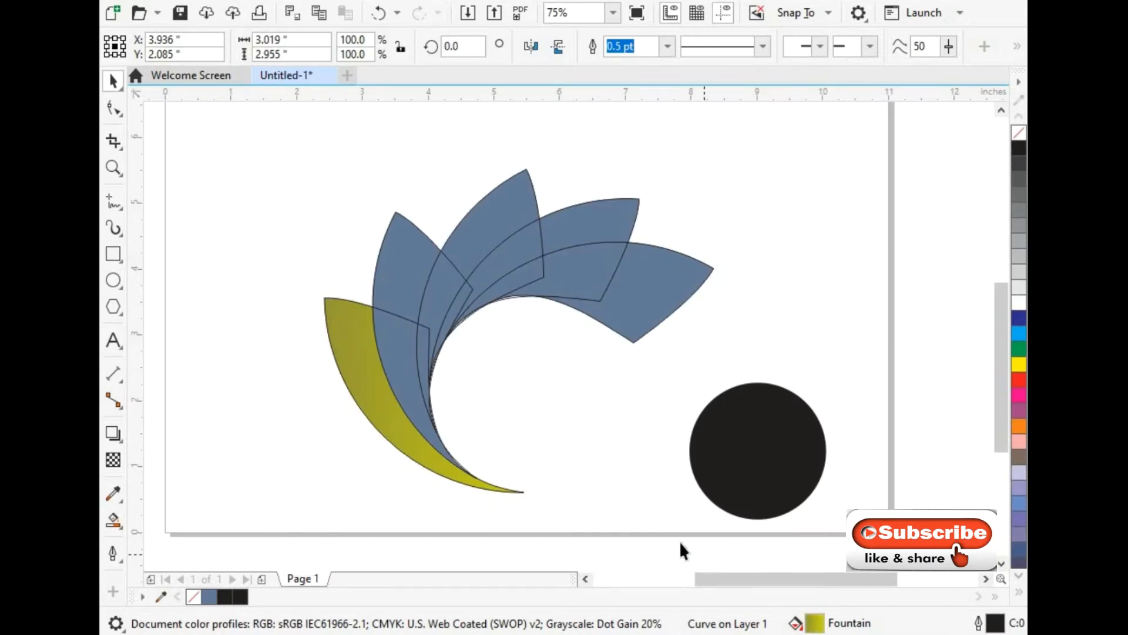
# - Select the gradient-filled lowest leaf piece and remove it from above the original leaf outline
pyautogui.click(404, 358)
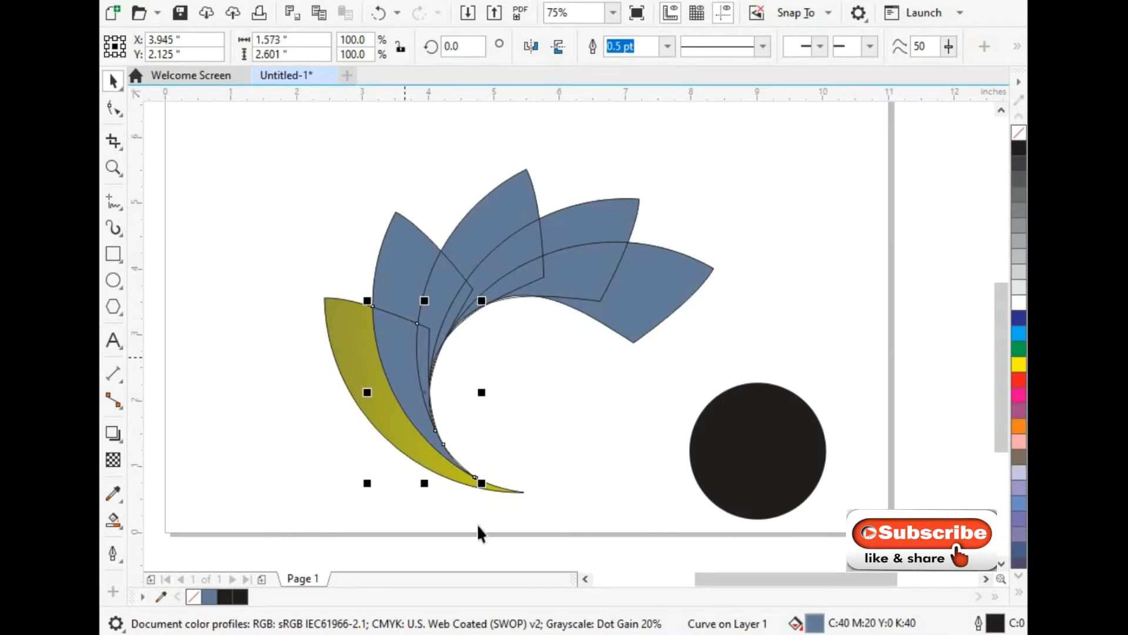
pyautogui.click(360, 349)
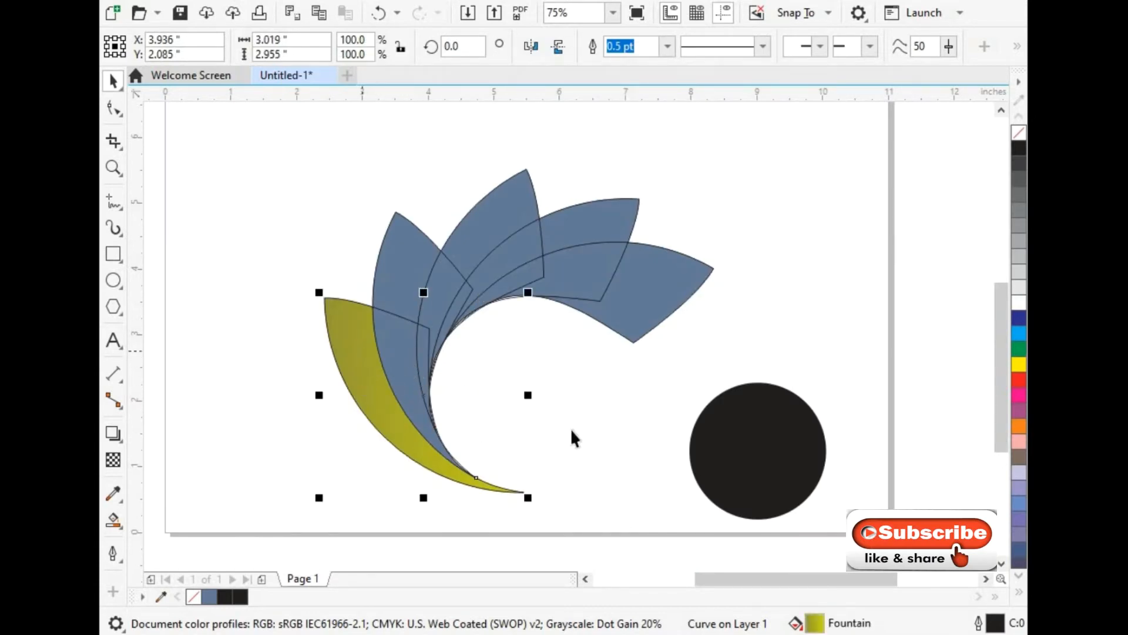
pyautogui.hotkey('ctrl', 'z')
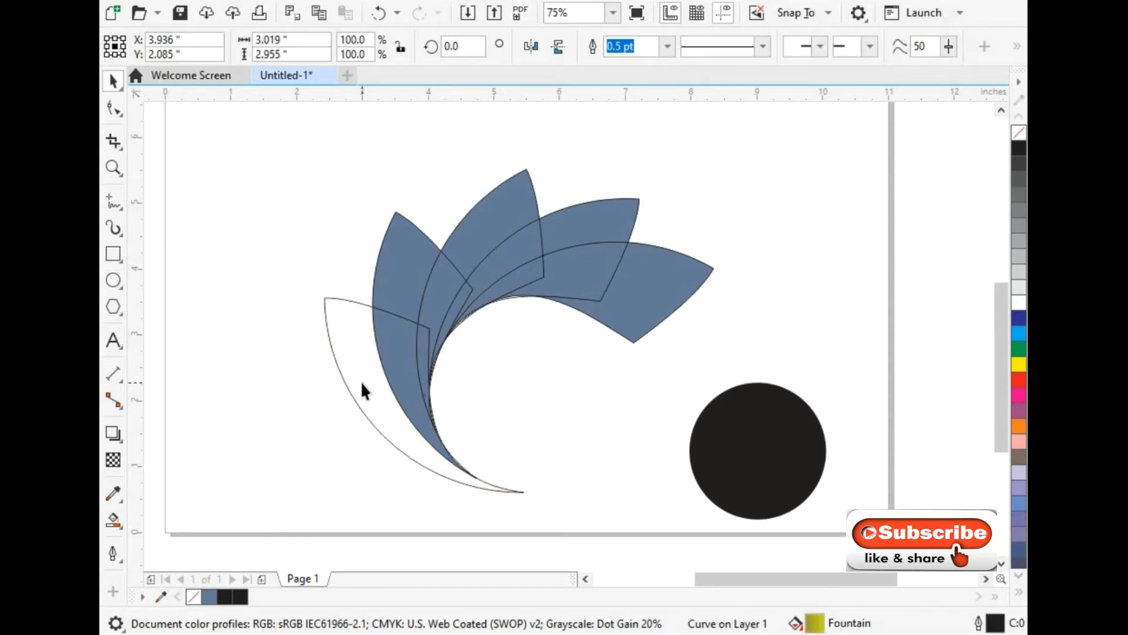
# - Undo the latest changes to the lowest leaf piece so it has its plain blue fill again
pyautogui.click(523, 415)
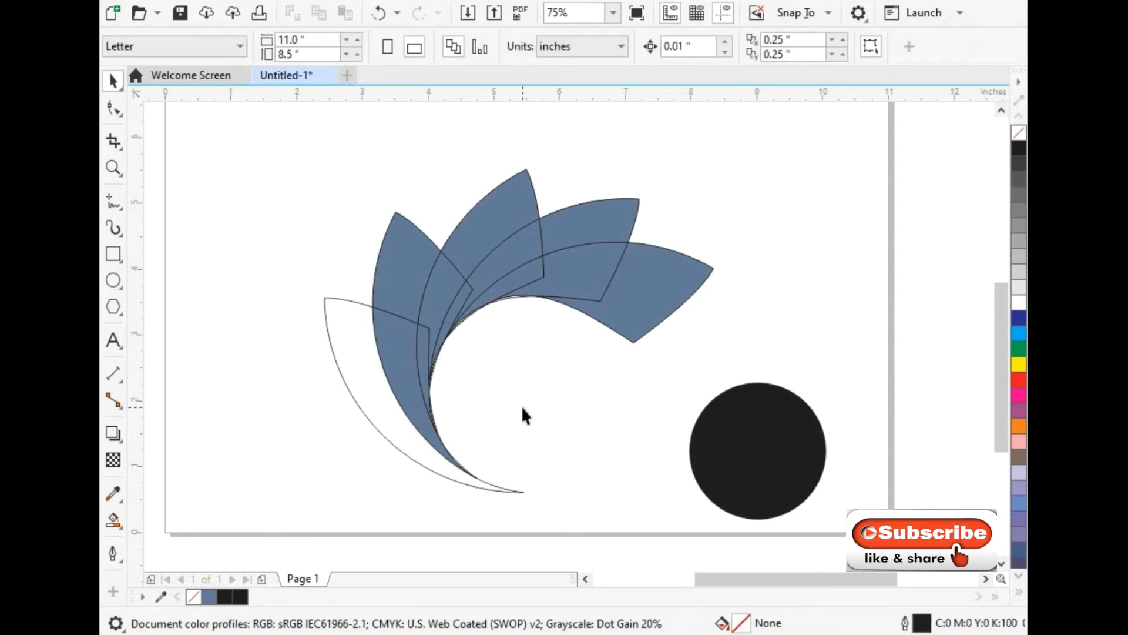
pyautogui.hotkey('ctrl', 'z')
pyautogui.hotkey('ctrl', 'z')
pyautogui.click(587, 413)
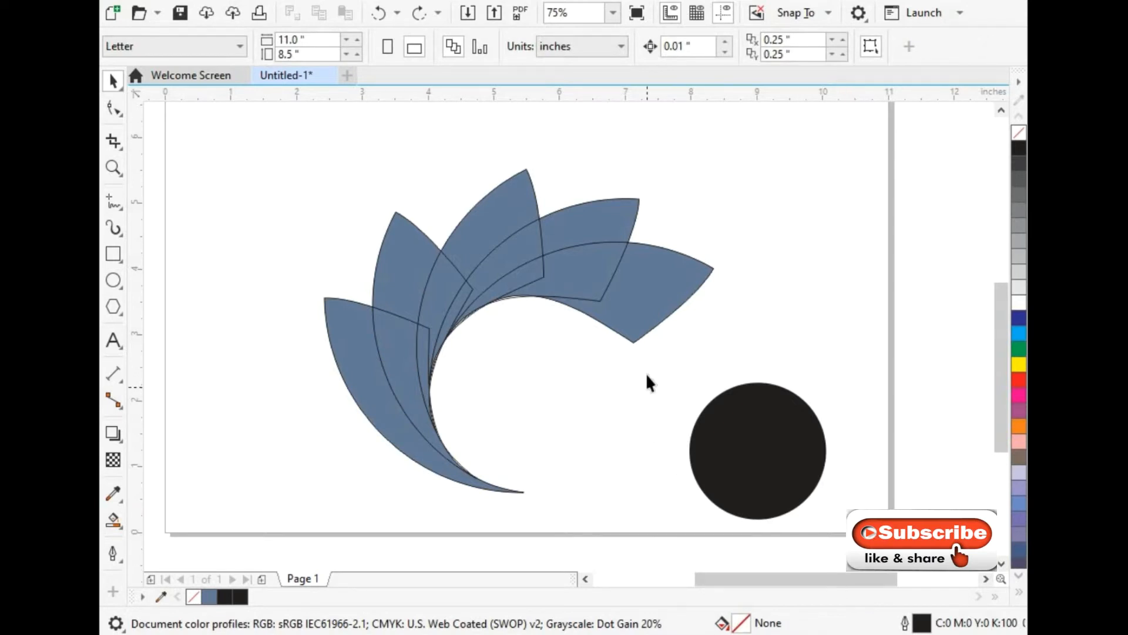
pyautogui.scroll(-2, 647, 376)
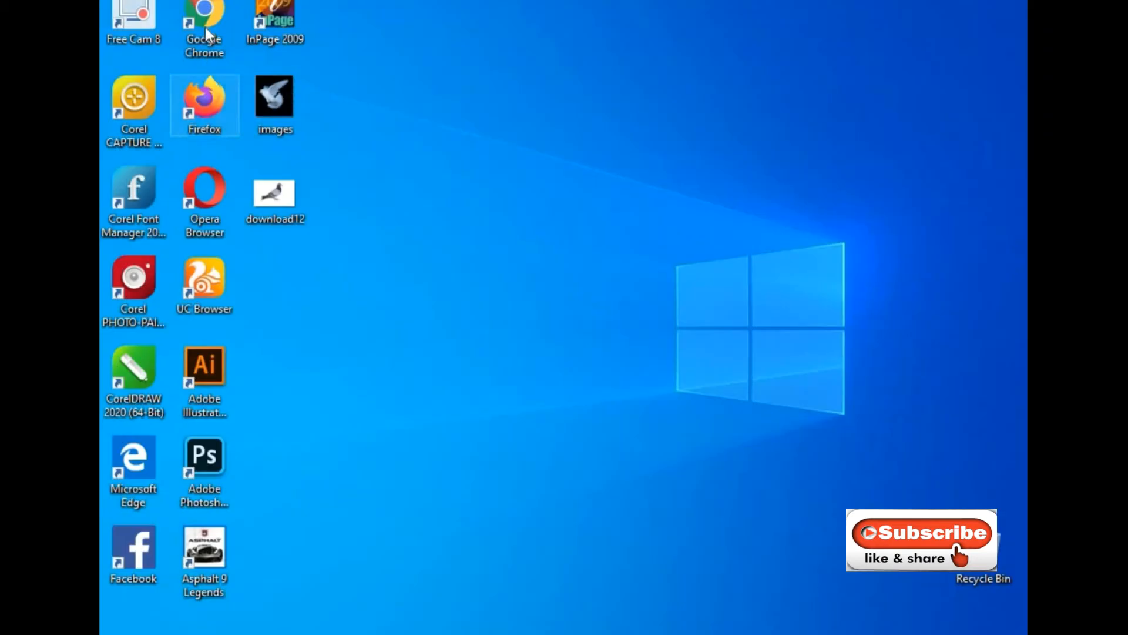
# - Switch to Google Chrome, search Google for "golden color shades" and show the image results
pyautogui.doubleClick(205, 24)
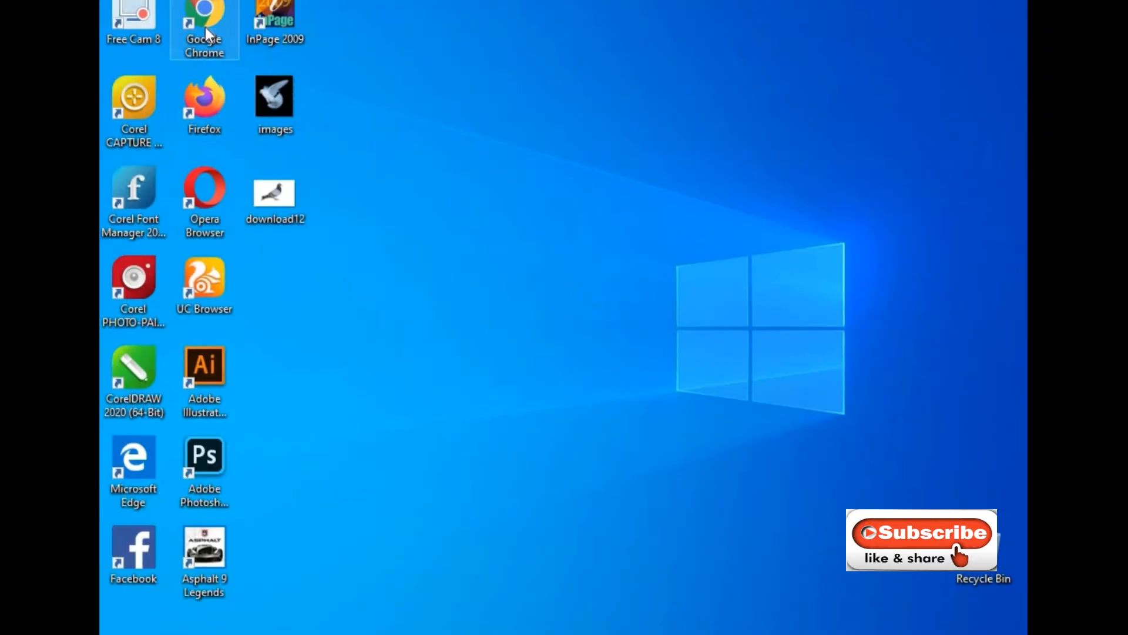
pyautogui.click(723, 235)
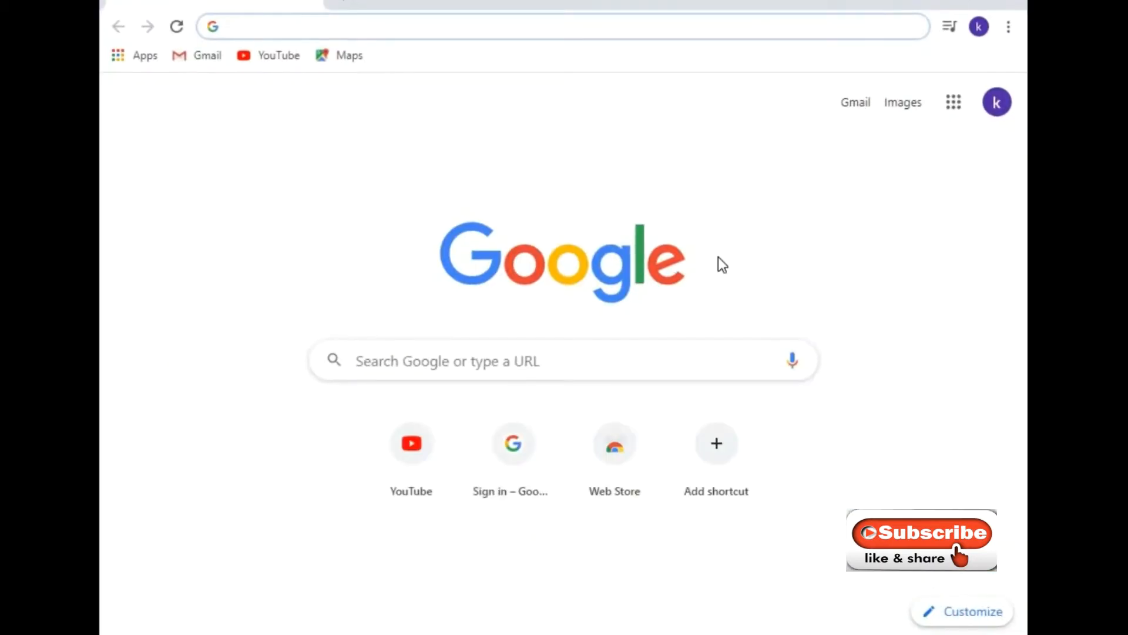
pyautogui.write('golden color')
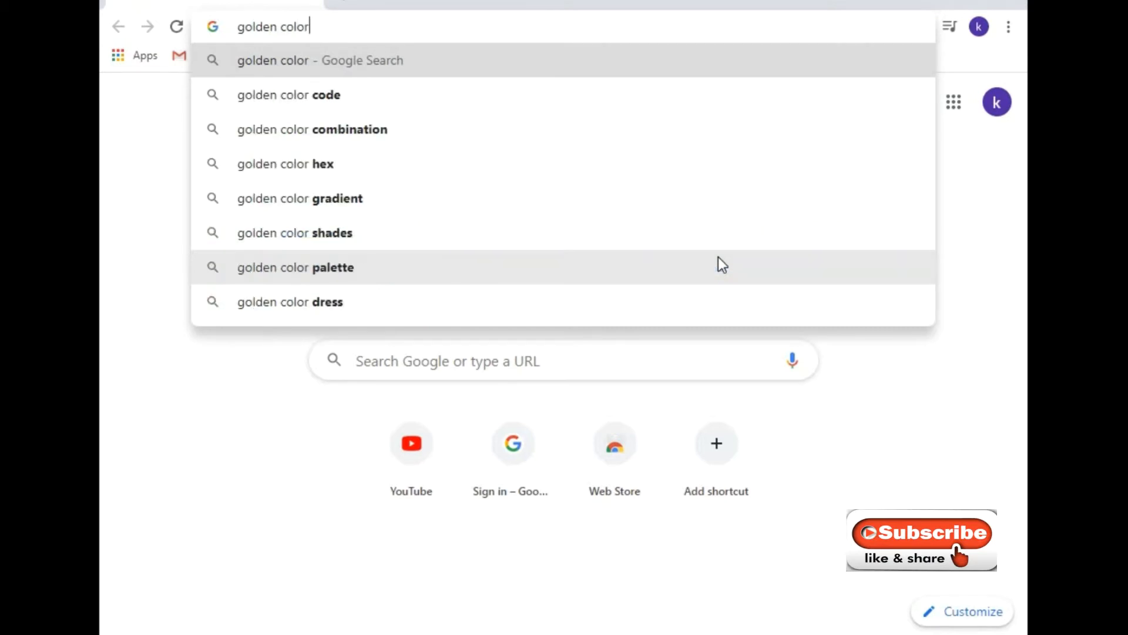
pyautogui.write(' shades')
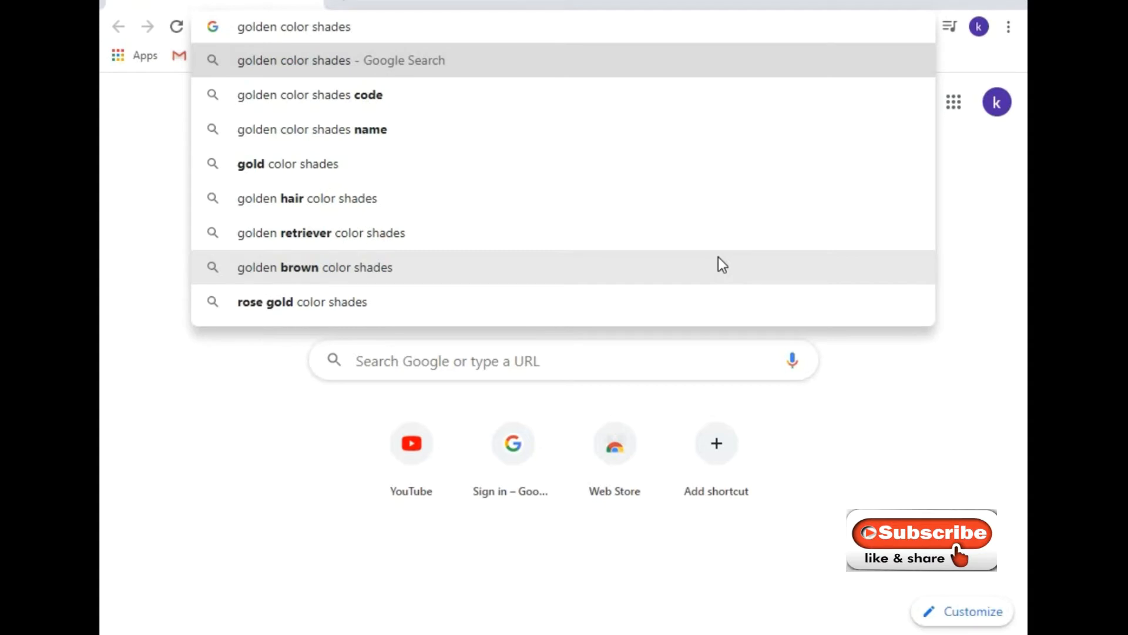
pyautogui.press('Return')
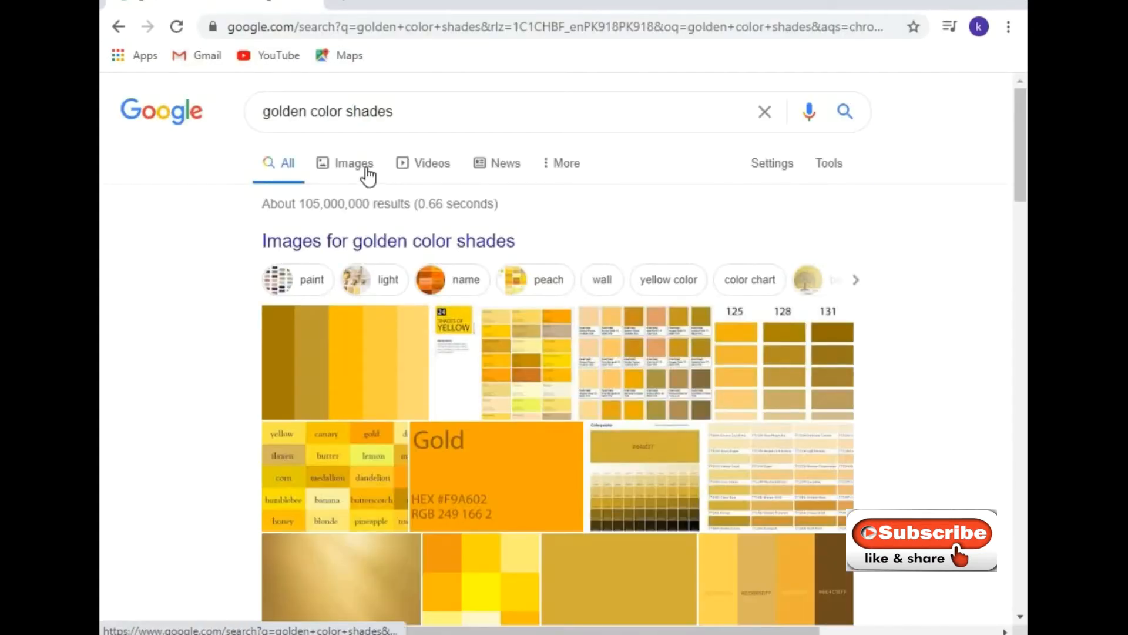
pyautogui.click(355, 165)
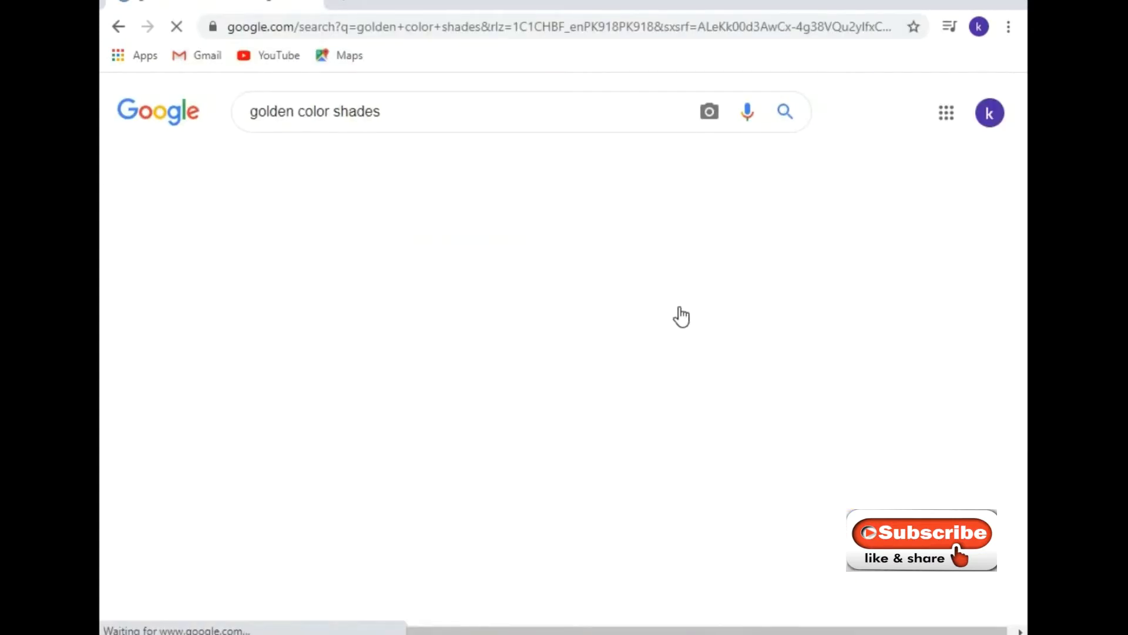
# - Find the brushed gold image from Monaco Interiors and save it to the Desktop as JPEG "images (1)56"
pyautogui.scroll(-12, 683, 318)
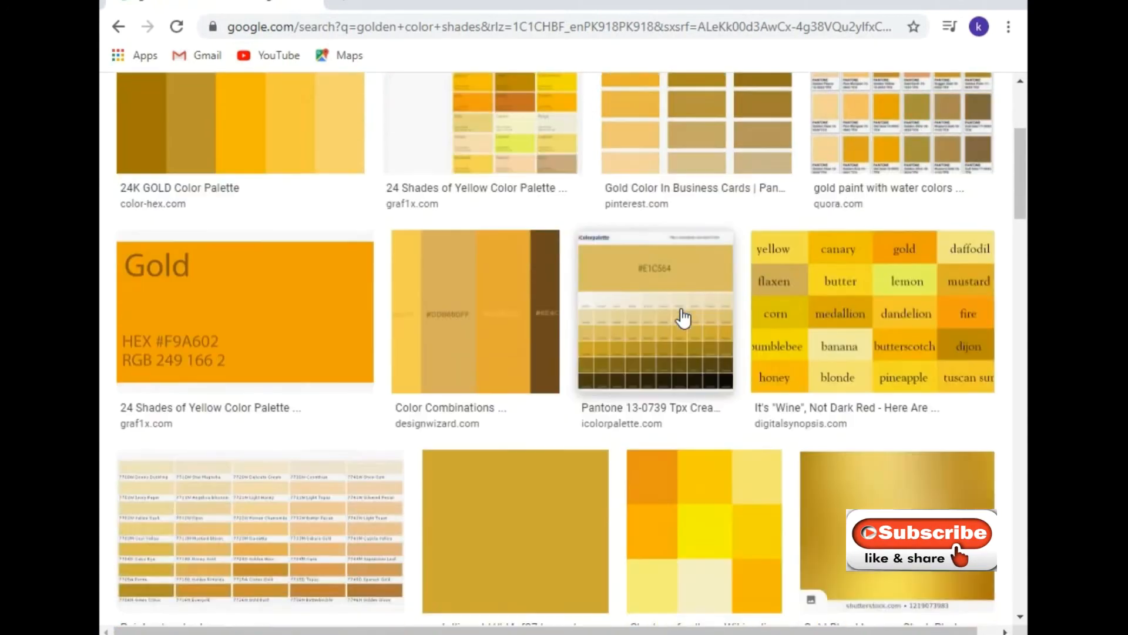
pyautogui.scroll(-10, 683, 318)
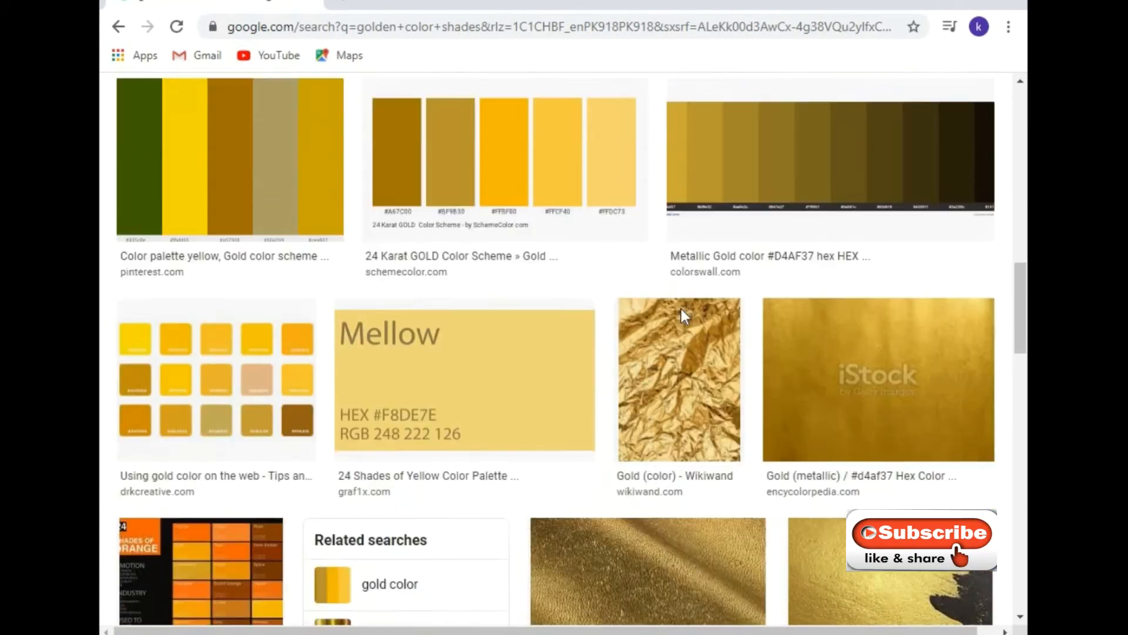
pyautogui.scroll(-6, 683, 318)
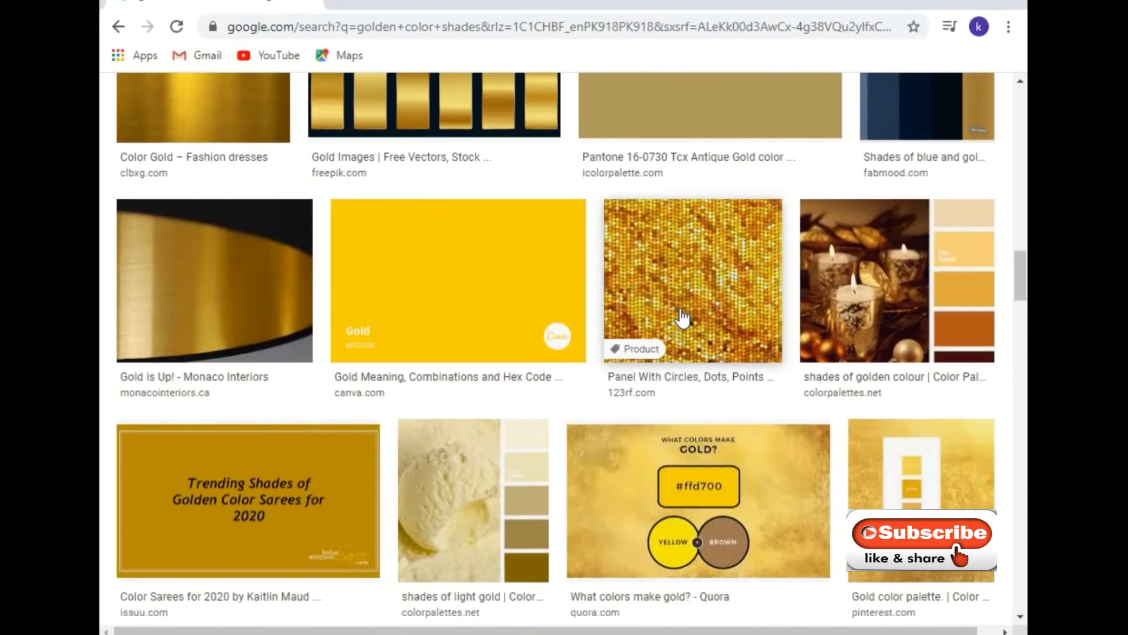
pyautogui.click(221, 292)
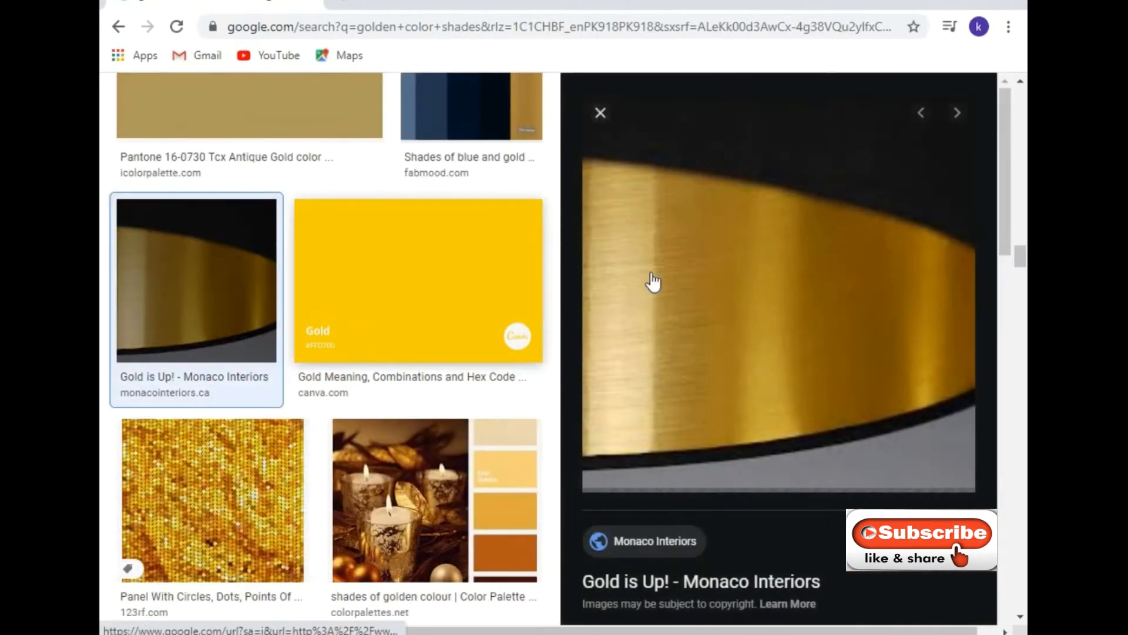
pyautogui.rightClick(651, 273)
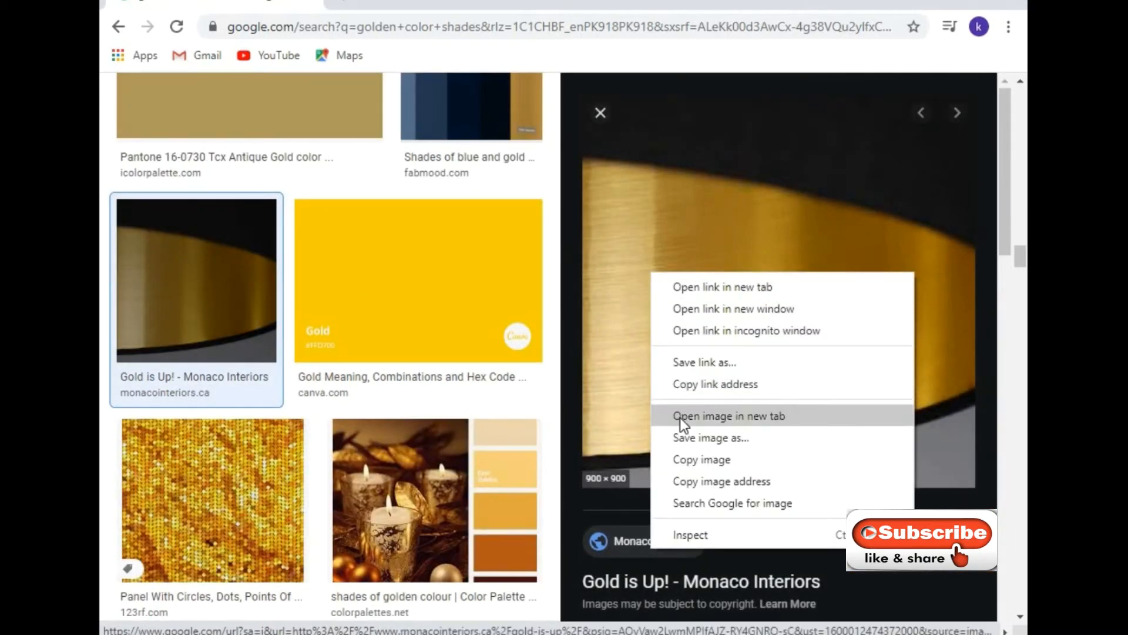
pyautogui.click(683, 439)
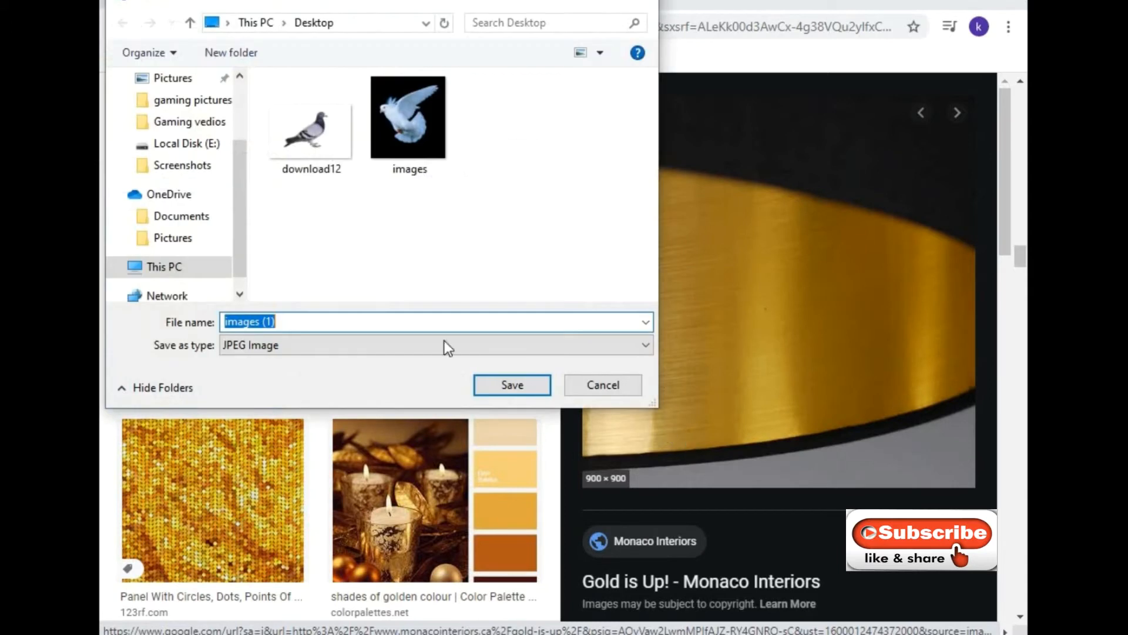
pyautogui.click(408, 321)
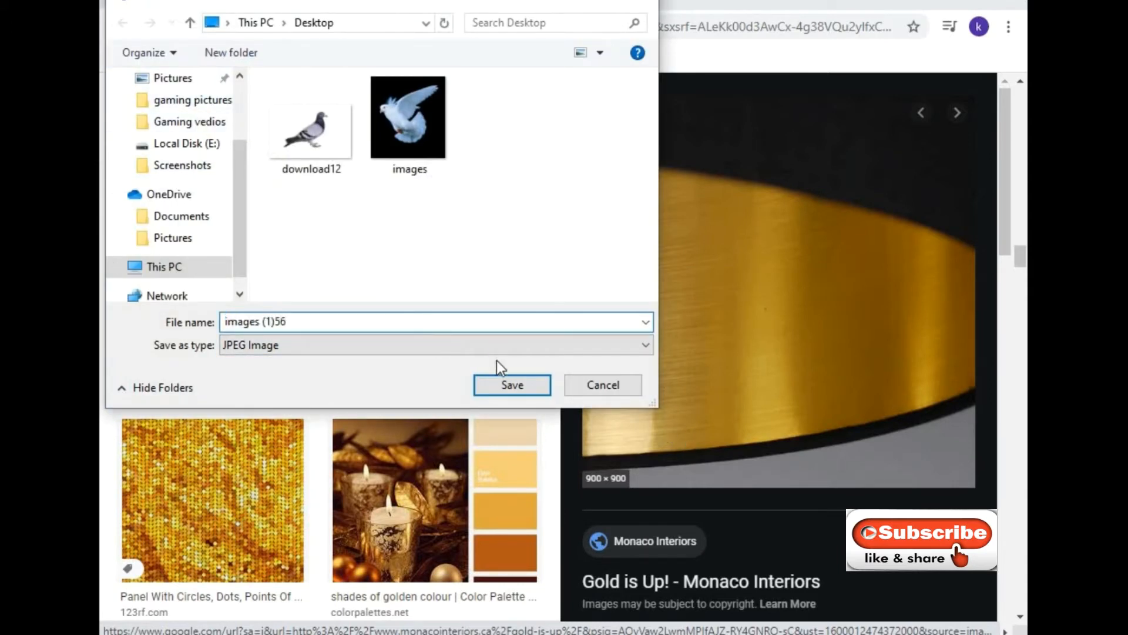
pyautogui.click(510, 379)
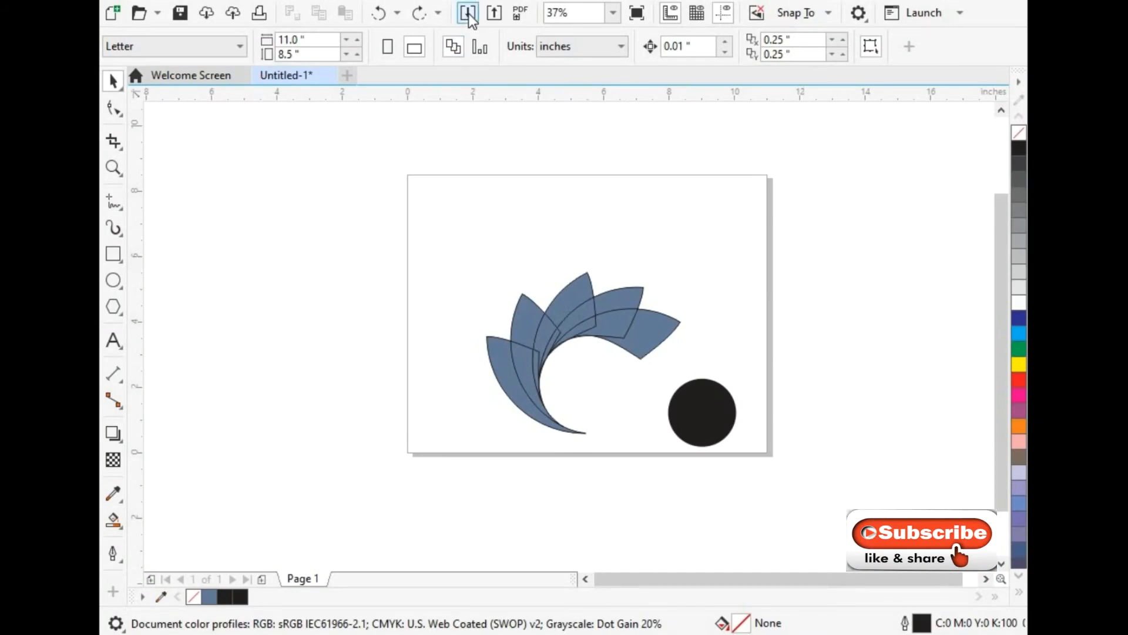
# - In CorelDRAW, import "images (1)56" from the Desktop and place it beside the page at about 6.25 inches square
pyautogui.click(468, 13)
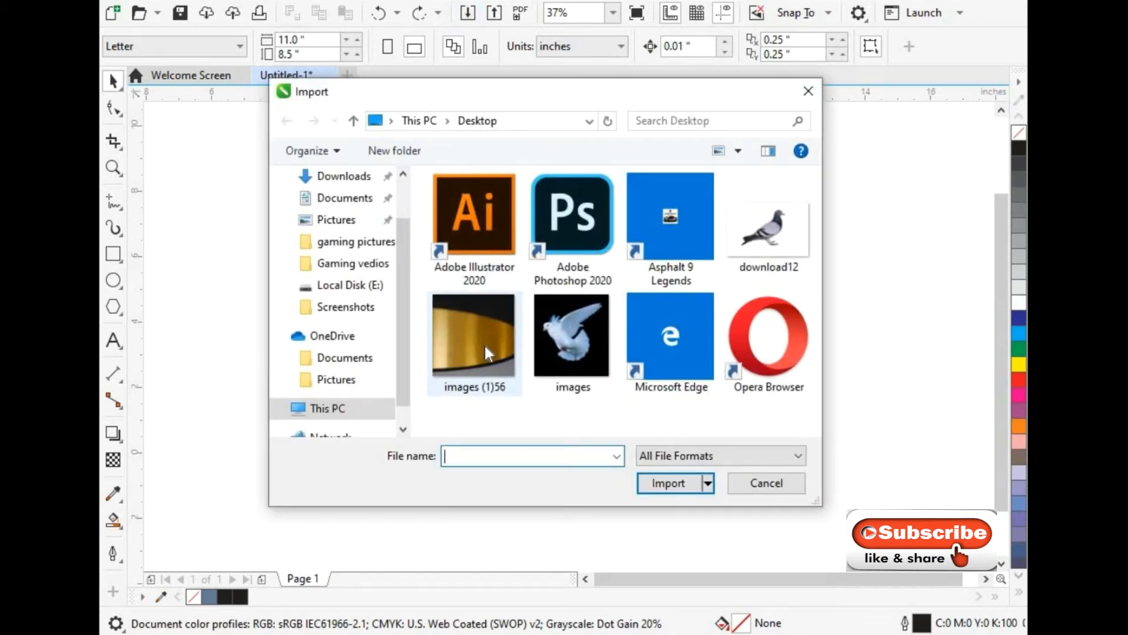
pyautogui.doubleClick(485, 343)
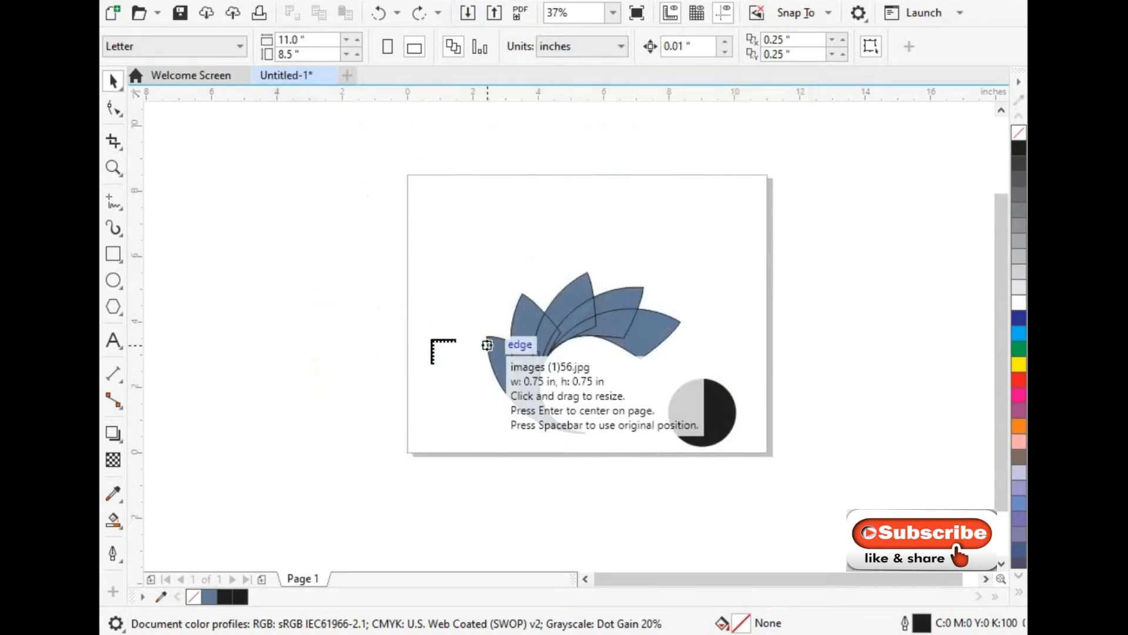
pyautogui.click(217, 191)
pyautogui.moveTo(227, 200); pyautogui.dragTo(317, 320)
pyautogui.moveTo(215, 194); pyautogui.dragTo(288, 229)
pyautogui.click(188, 342)
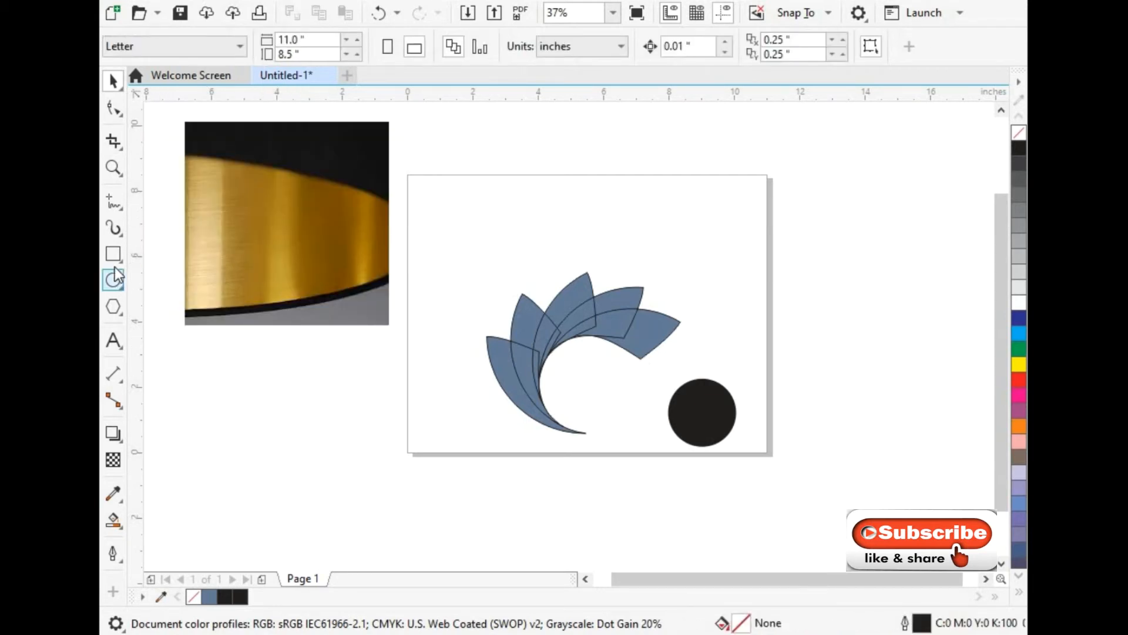
# - Draw a rectangle about 2.36 by 1.39 inches below the gold image and stack two copies of it underneath
pyautogui.moveTo(299, 352)
pyautogui.mouseDown()
pyautogui.moveTo(337, 390)
pyautogui.moveTo(376, 398)
pyautogui.mouseUp()
pyautogui.click(113, 80)
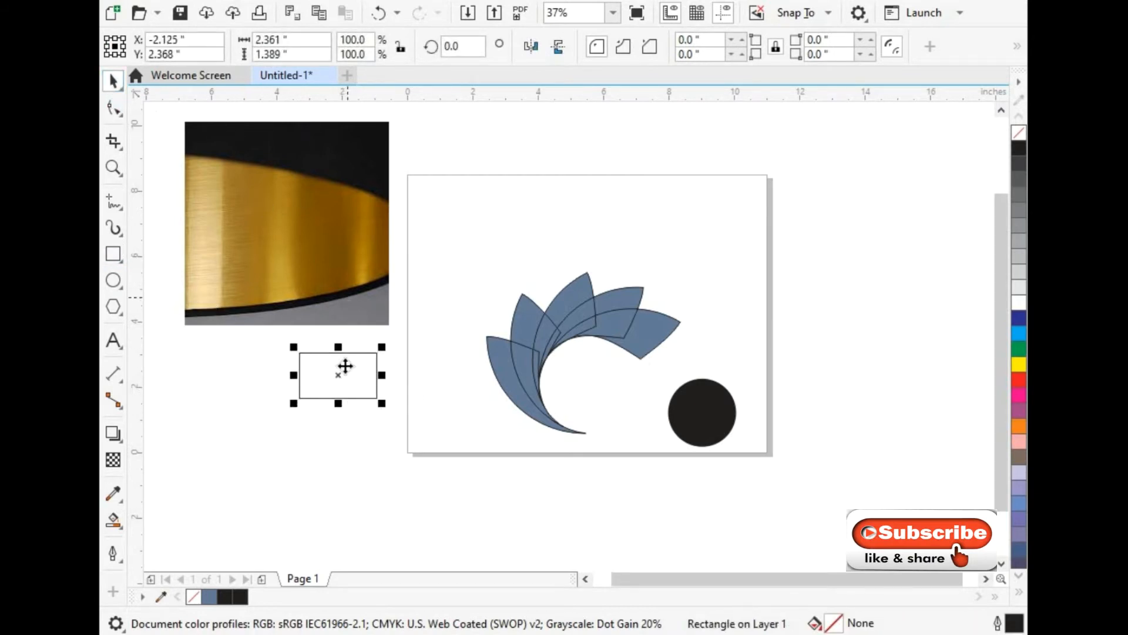
pyautogui.moveTo(342, 374); pyautogui.dragTo(342, 482)
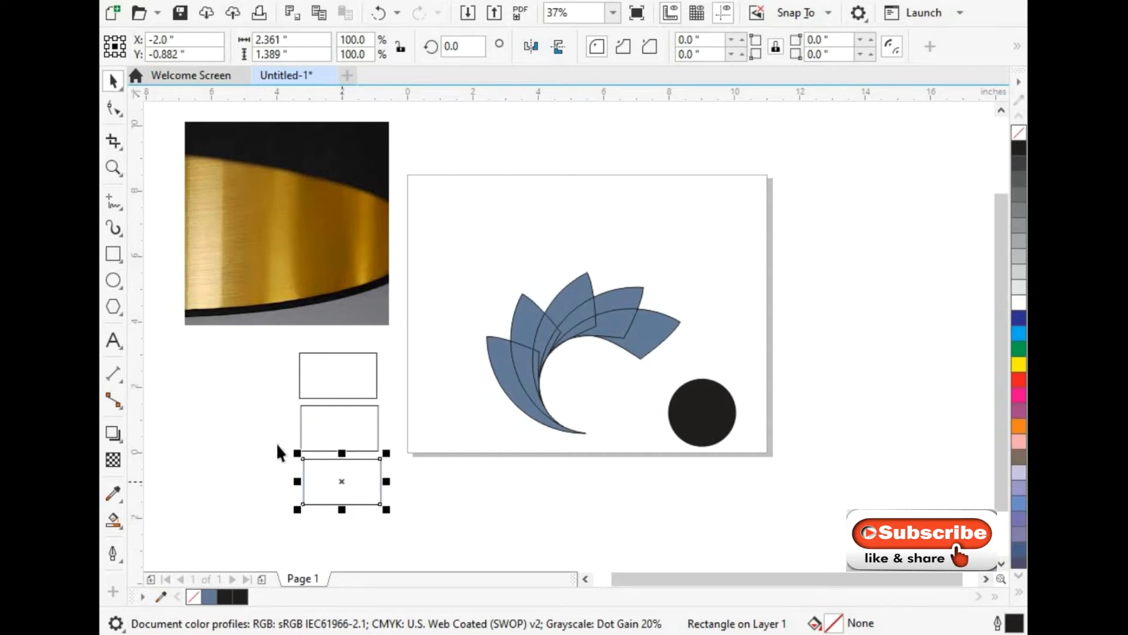
pyautogui.click(232, 436)
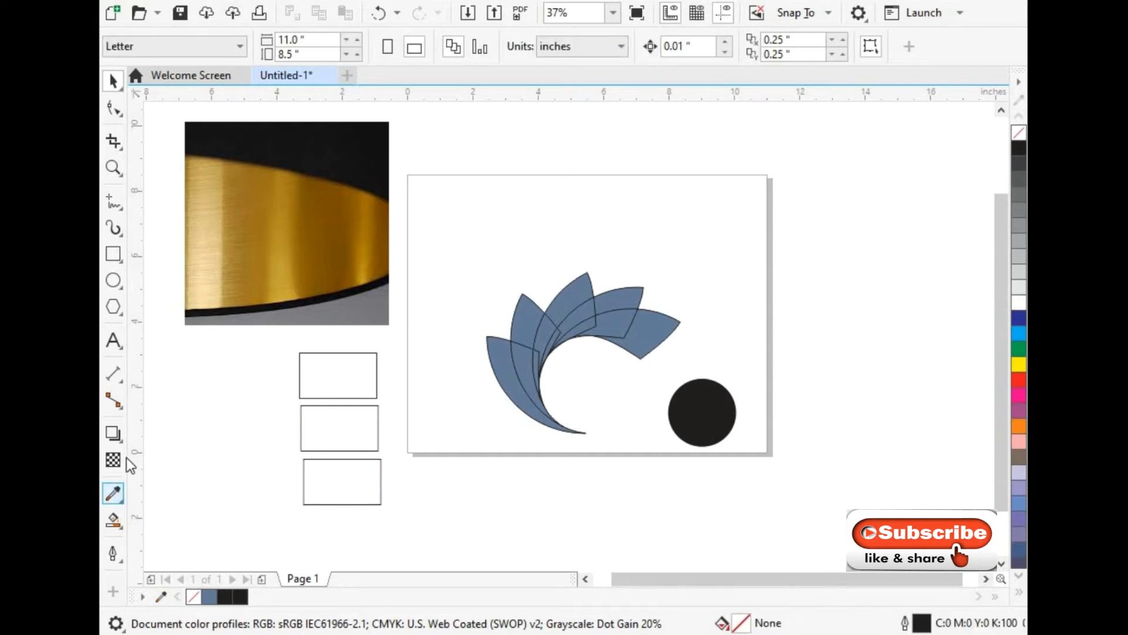
# - Sample golds from the image, filling the top rectangle with dark gold and the lower two with lighter gold
pyautogui.click(254, 249)
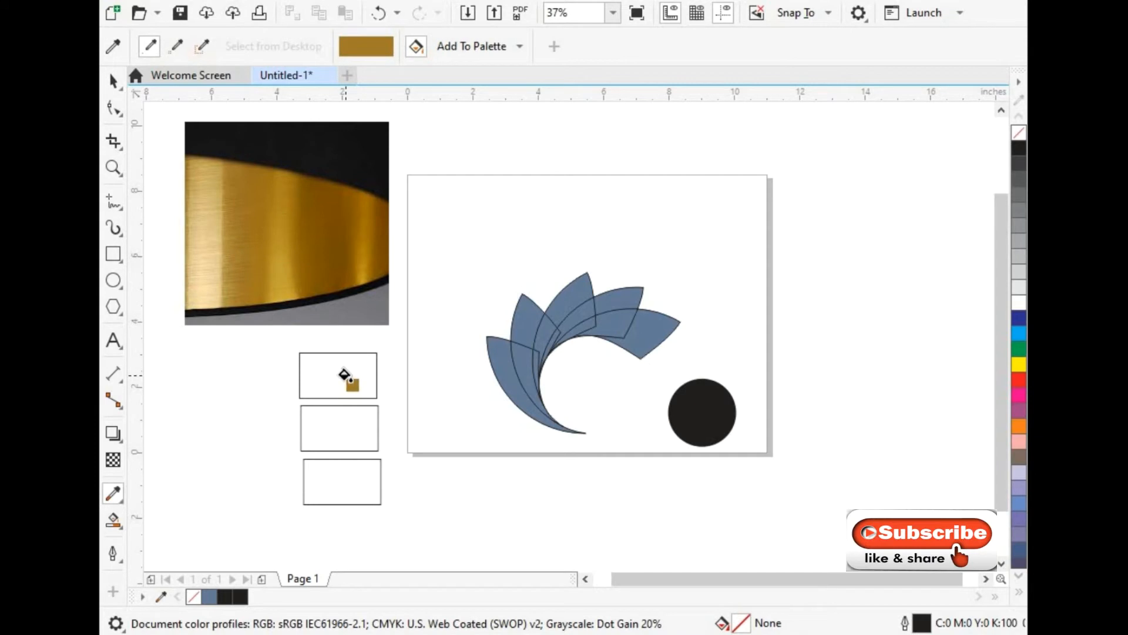
pyautogui.click(346, 377)
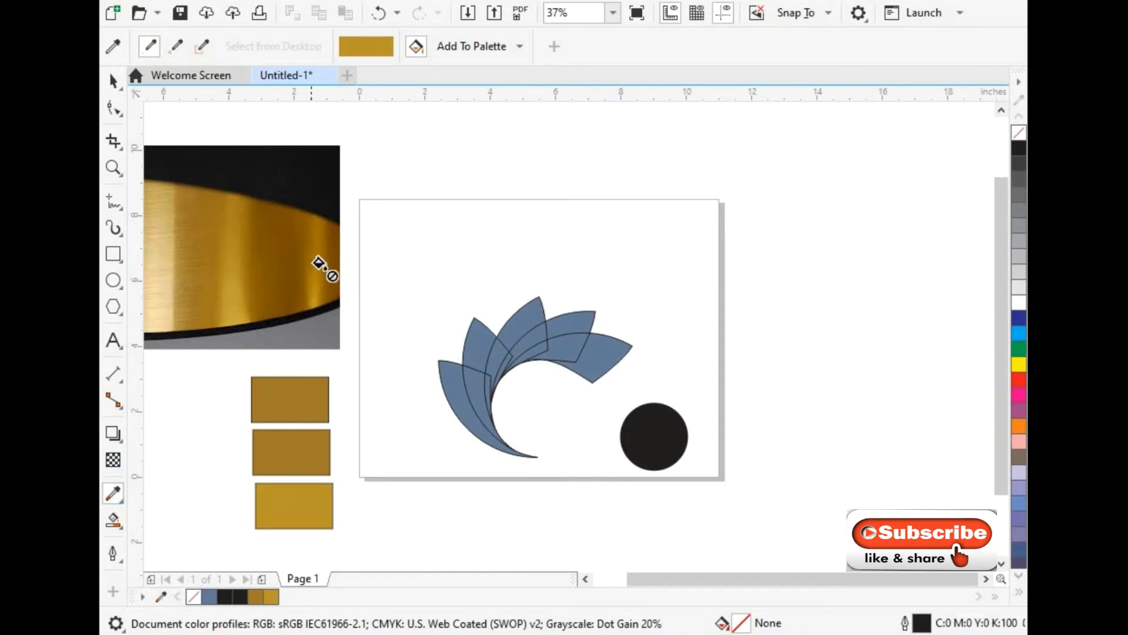
pyautogui.click(288, 440)
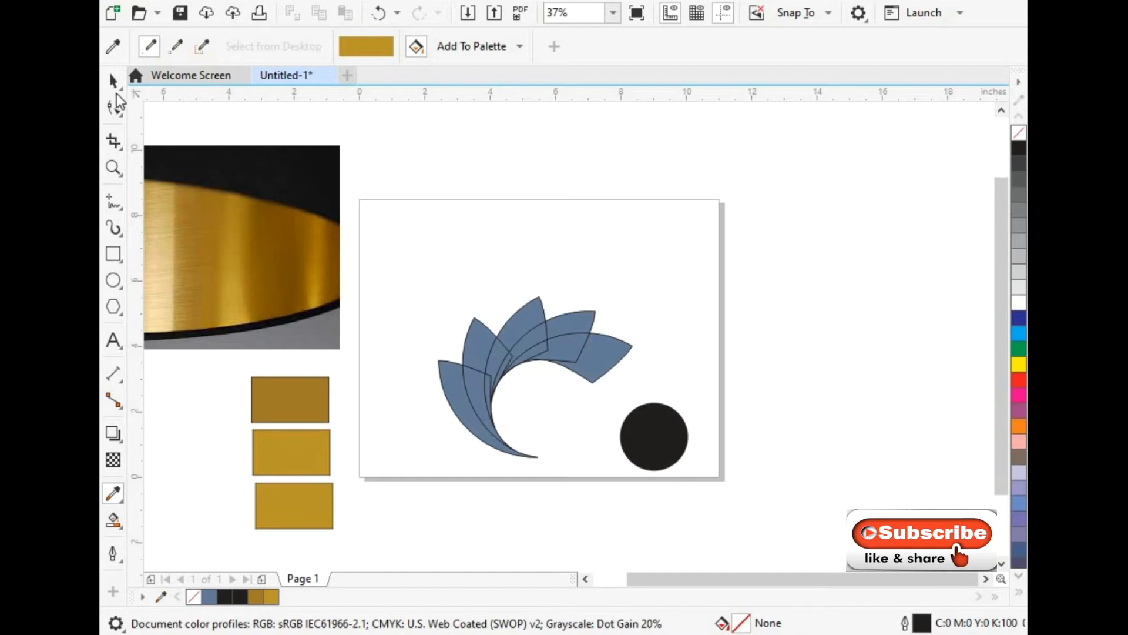
# - Sample the pale gold highlight of the image and fill the middle rectangle with it
pyautogui.click(114, 82)
pyautogui.click(111, 496)
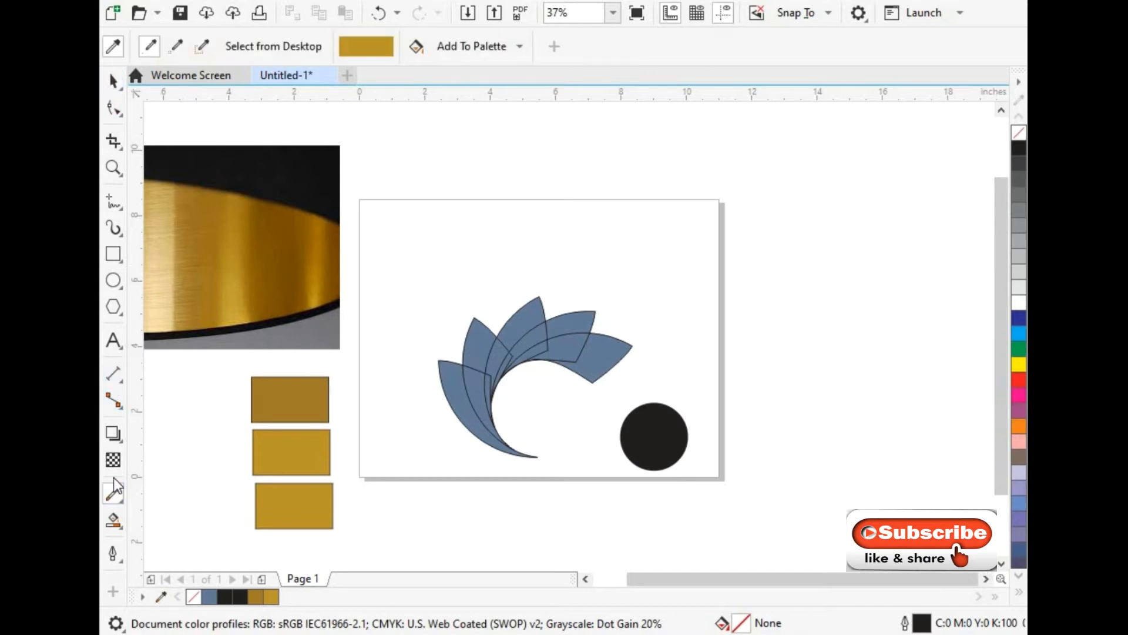
pyautogui.click(163, 260)
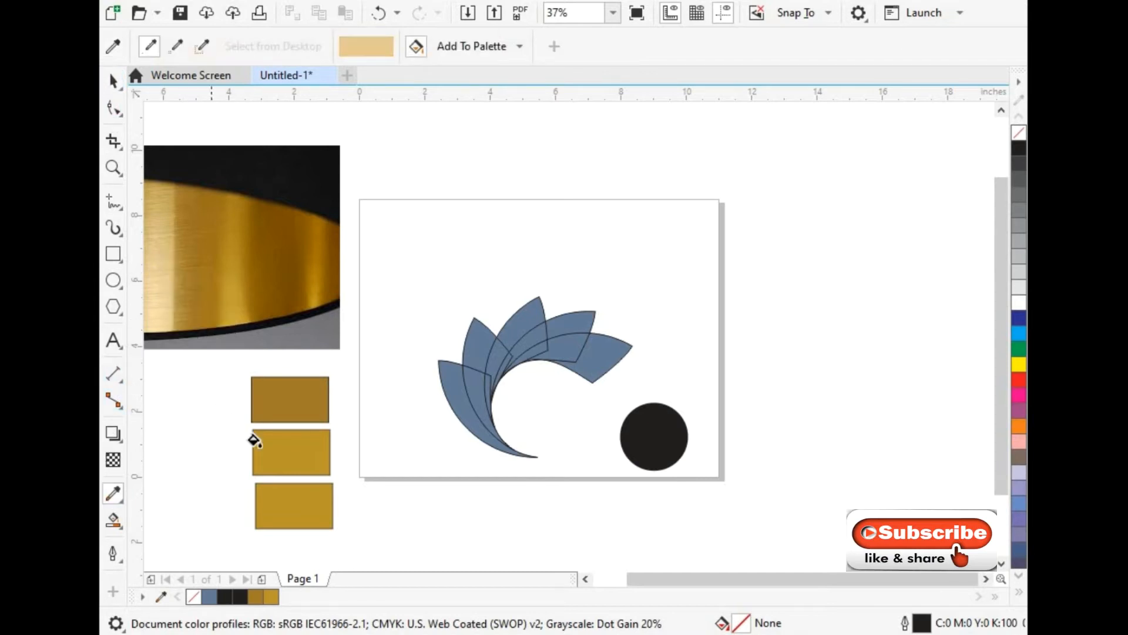
pyautogui.click(283, 442)
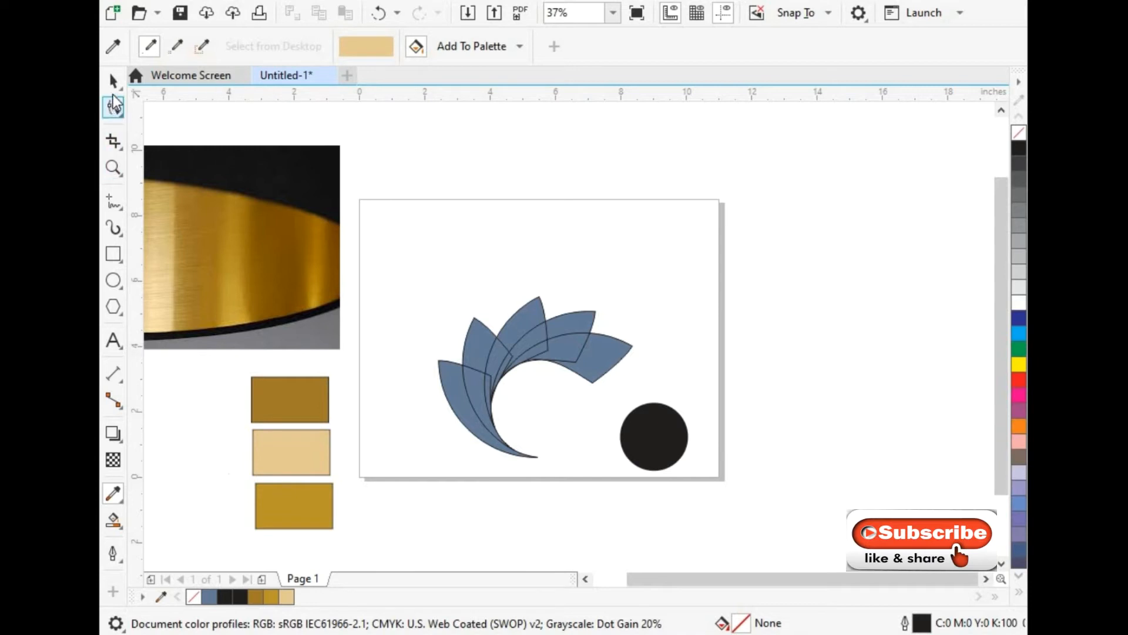
# - Delete the imported gold image, keeping the three color swatches
pyautogui.click(113, 82)
pyautogui.click(243, 243)
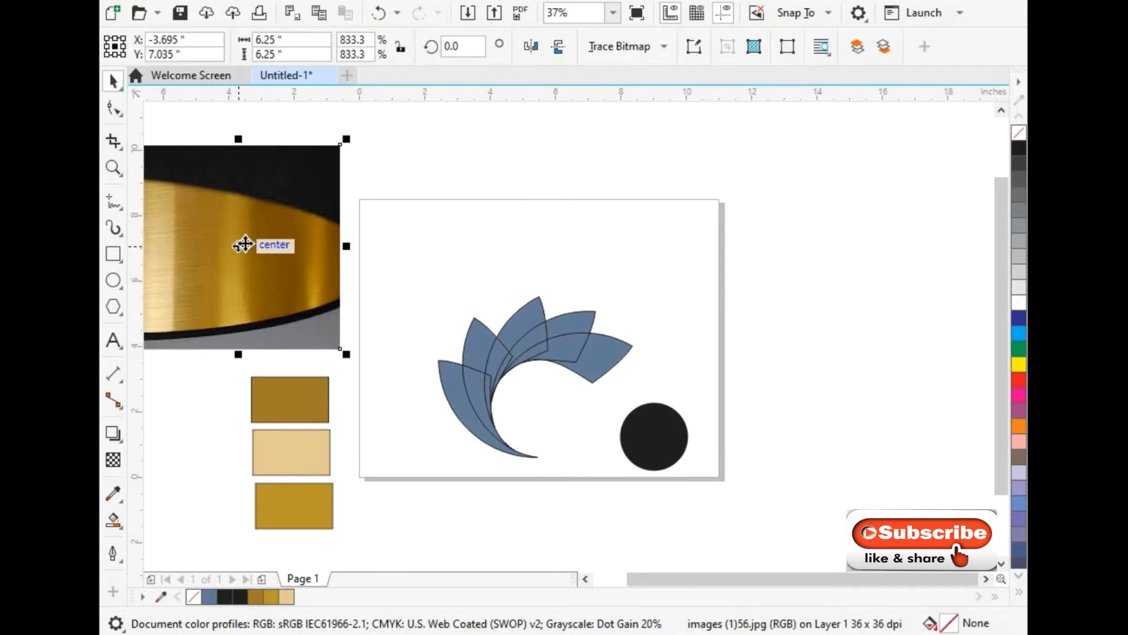
pyautogui.press('Delete')
# - Sample the dark gold of the top swatch and fill the lowest leaf piece with it
pyautogui.press('z')
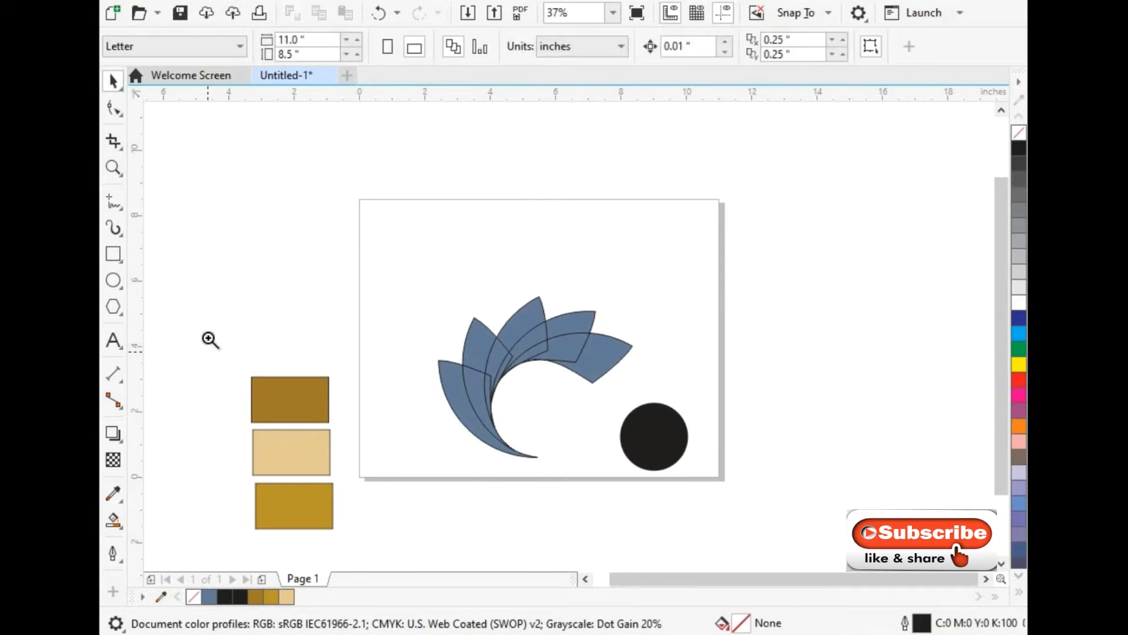
pyautogui.moveTo(208, 325); pyautogui.dragTo(366, 531)
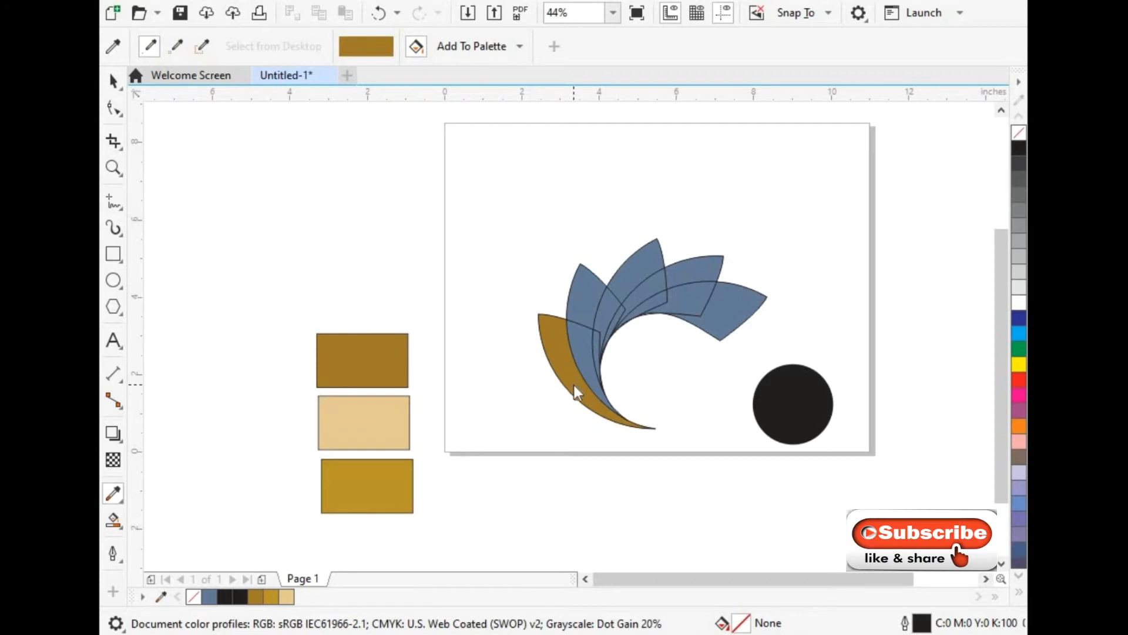
pyautogui.press('F11')
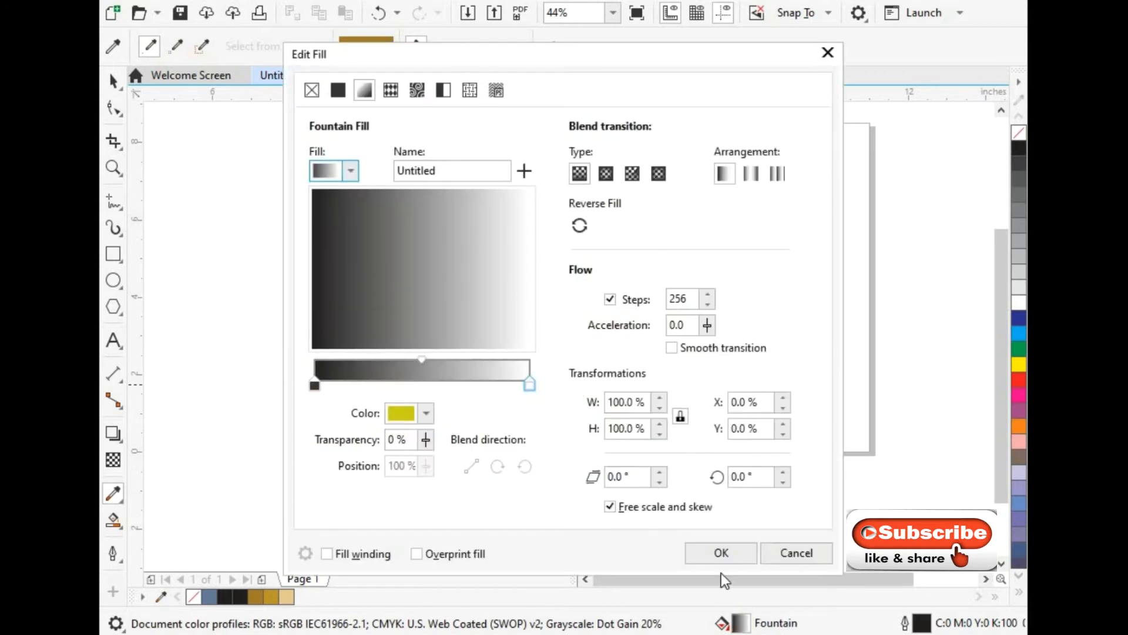
pyautogui.click(770, 556)
# - Apply a Smart Fill in the specified blue with a 0.5 pt black outline to the lowest leaf piece
pyautogui.click(117, 517)
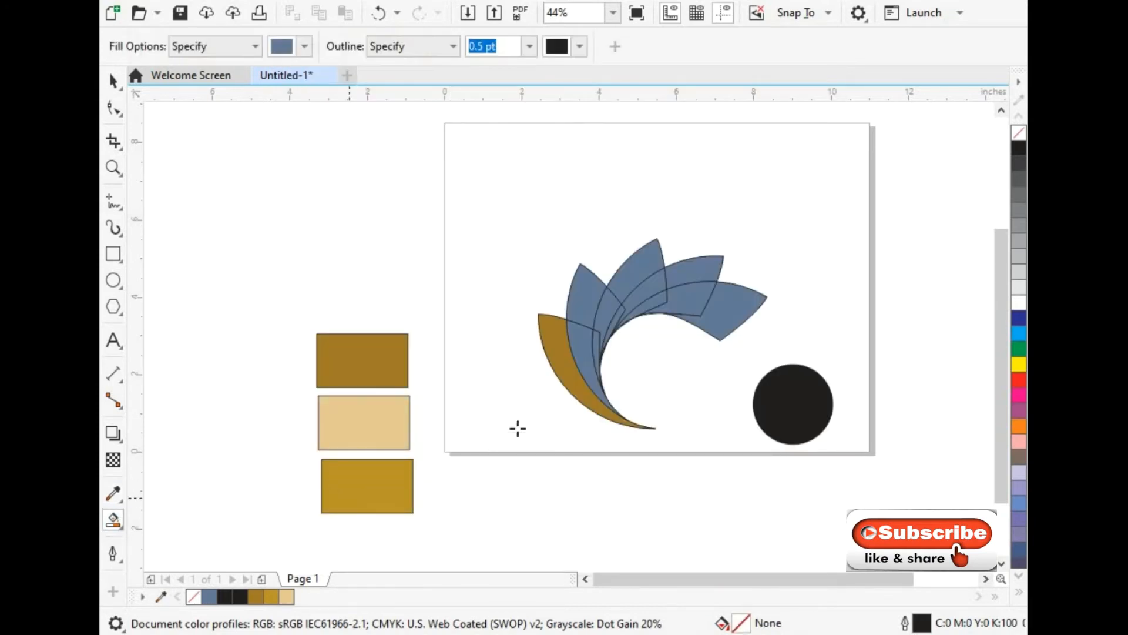
pyautogui.click(566, 374)
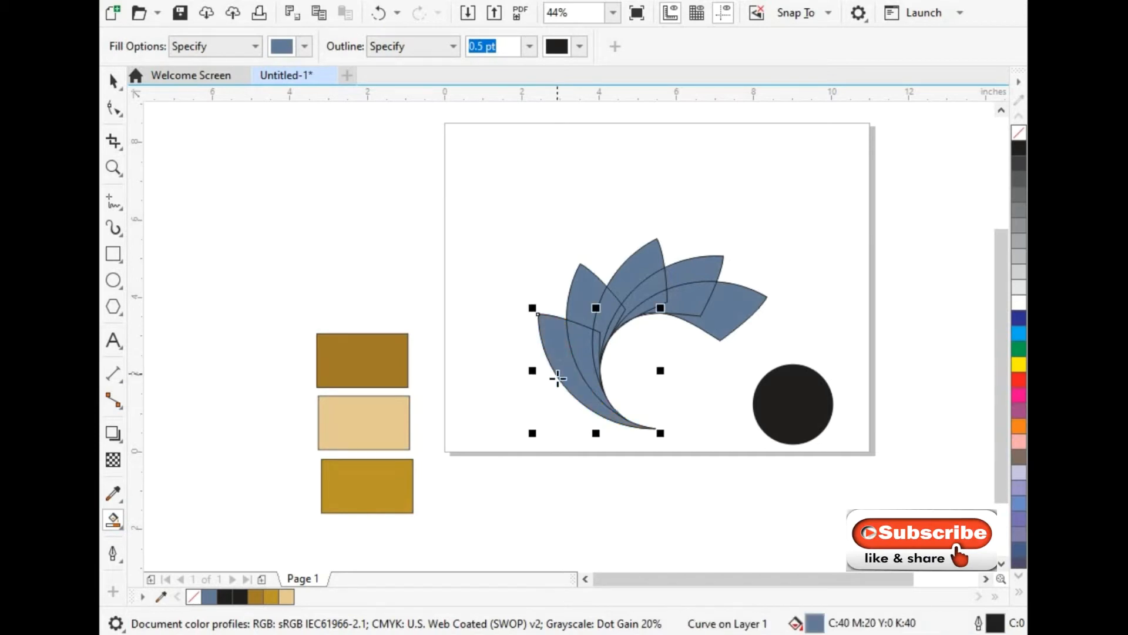
# - Undo the Smart Fill on the lowest leaf piece and switch to the Interactive Fill tool
pyautogui.hotkey('ctrl', 'z')
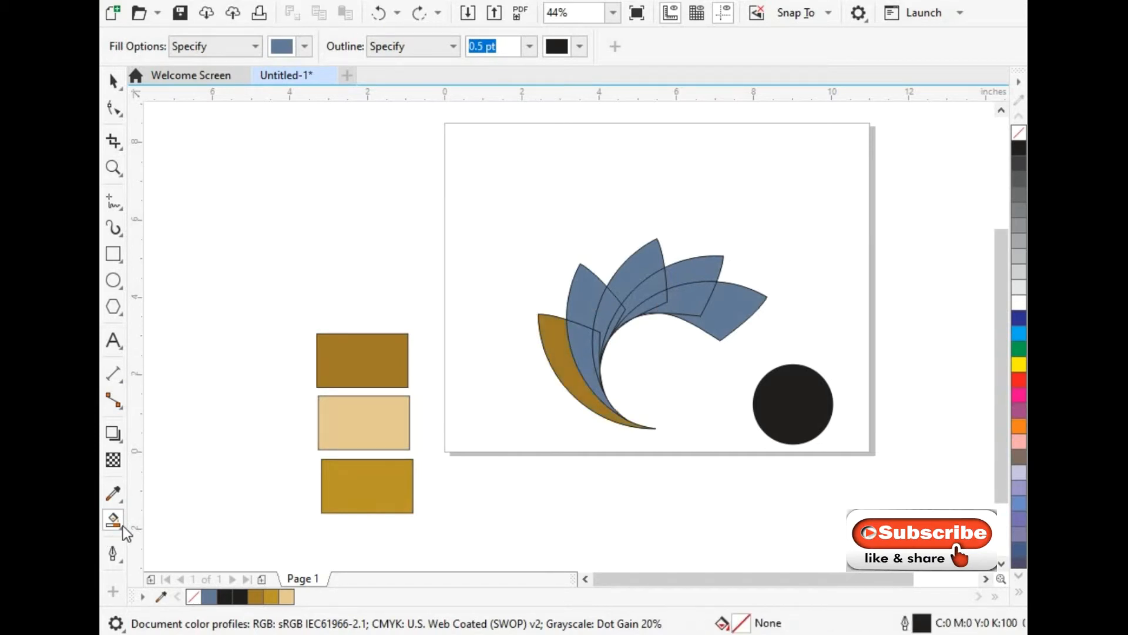
pyautogui.click(123, 529)
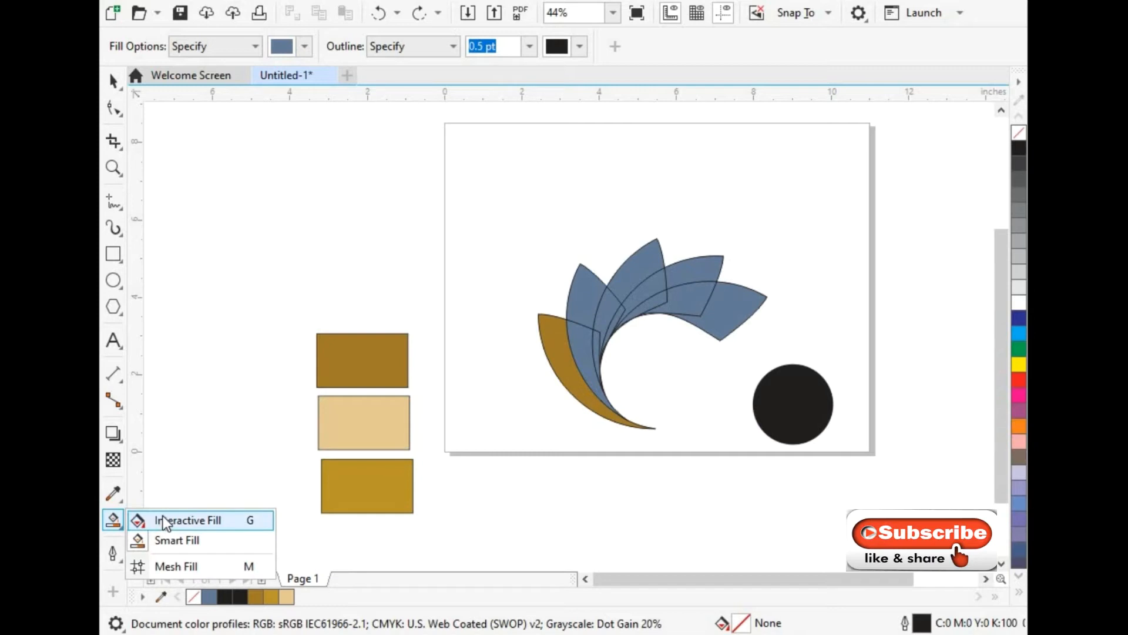
pyautogui.click(161, 516)
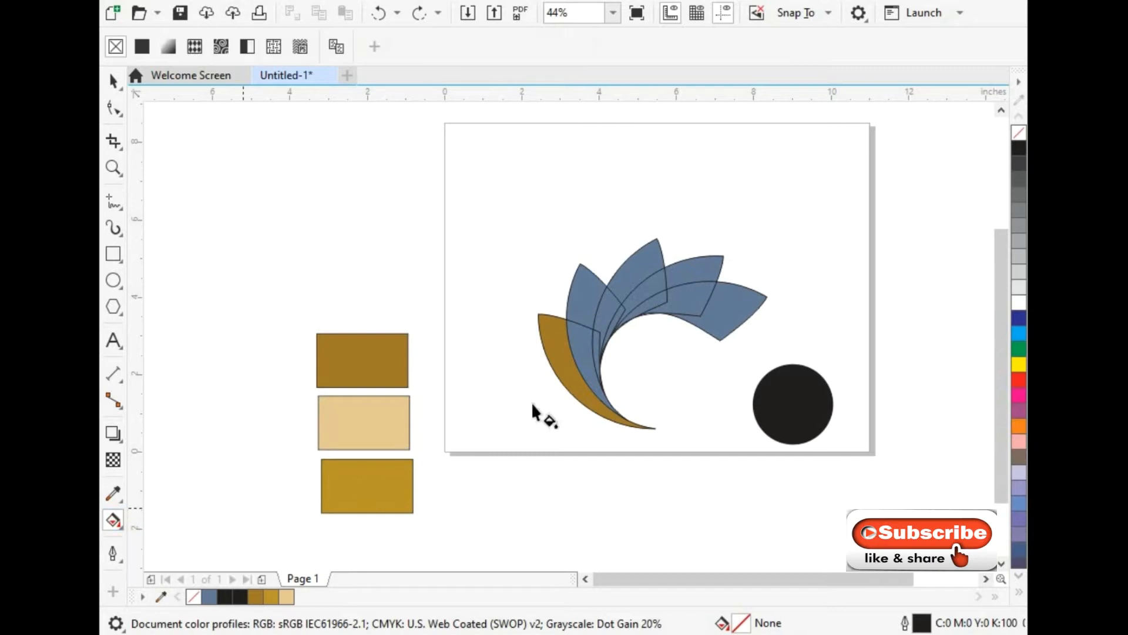
# - Sample the dark gold of the top swatch and fill the remaining outer leaf pieces with it, leaving the inner overlap pieces blue
pyautogui.click(113, 493)
pyautogui.click(364, 360)
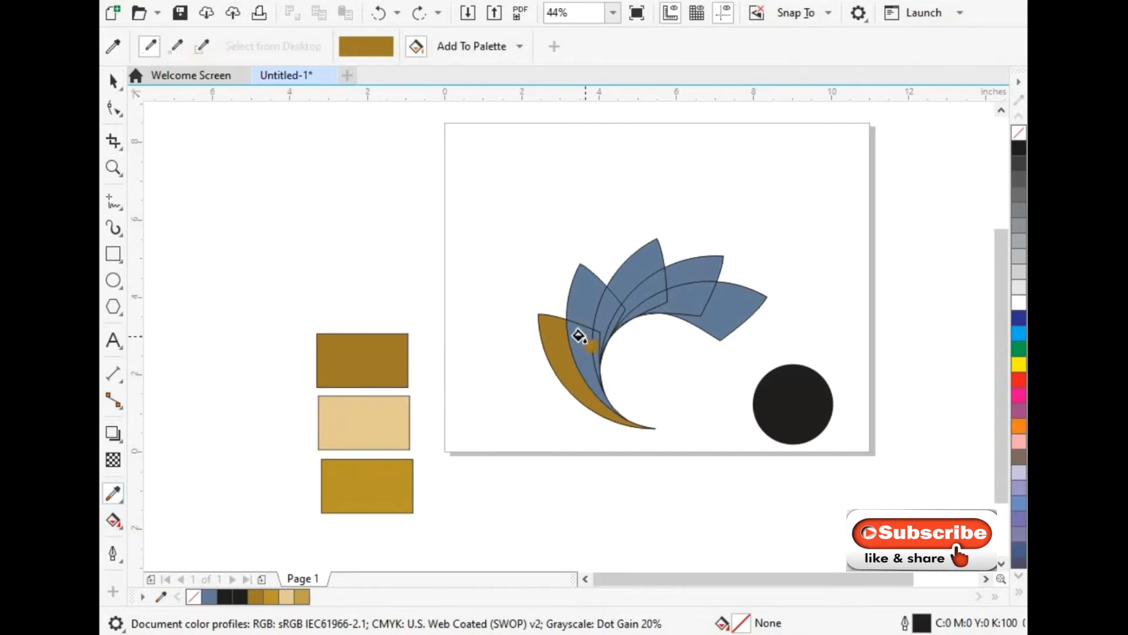
pyautogui.click(570, 333)
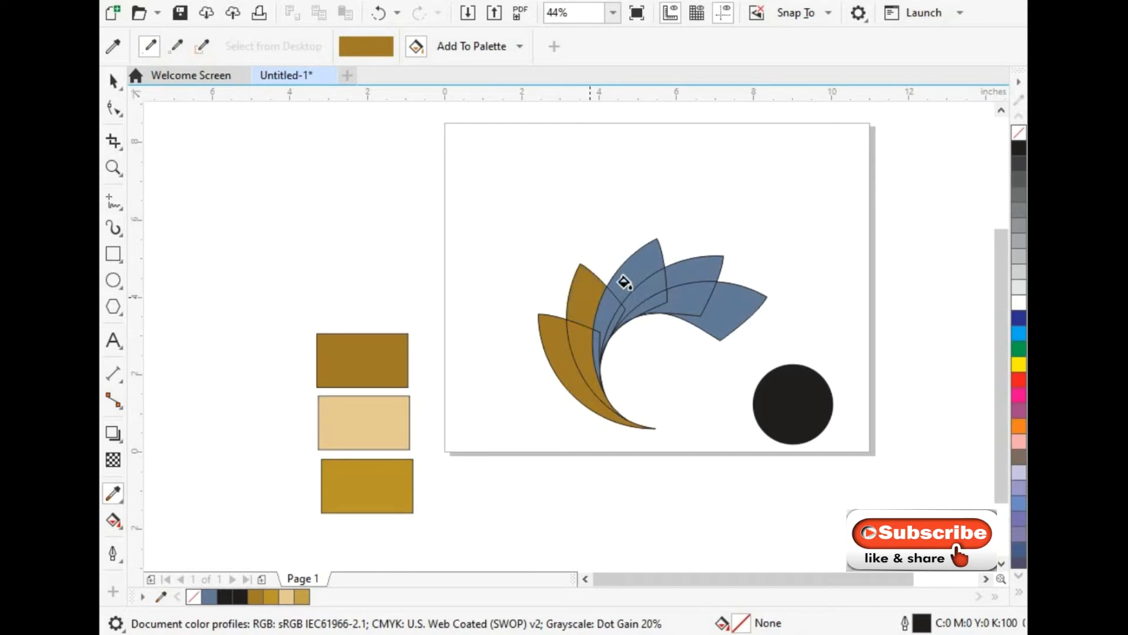
pyautogui.click(648, 269)
pyautogui.click(697, 271)
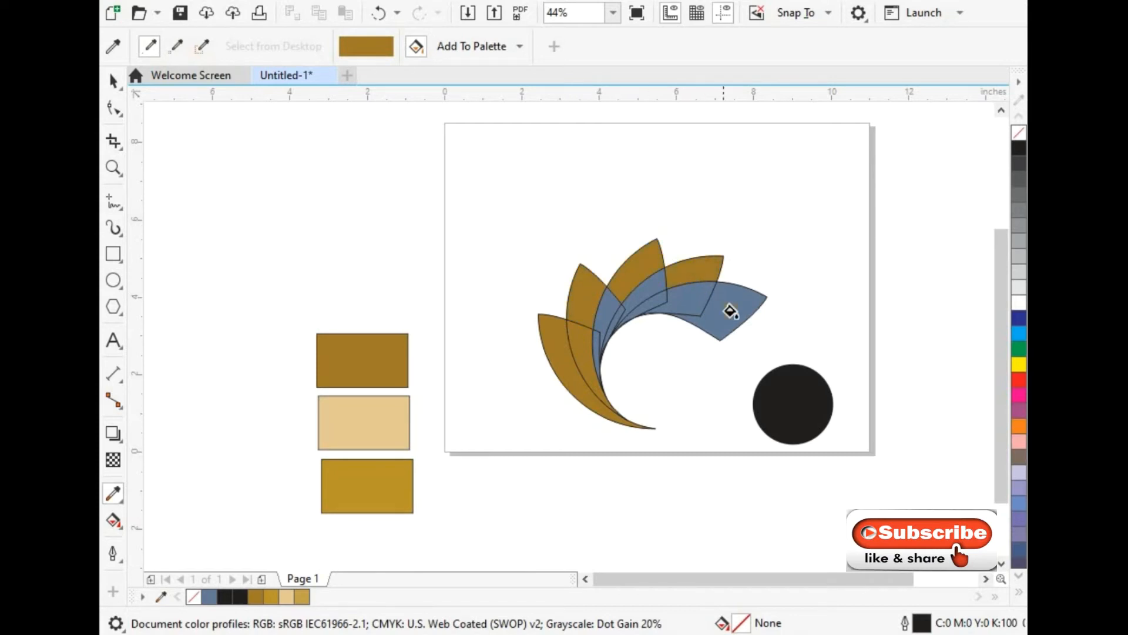
pyautogui.click(685, 295)
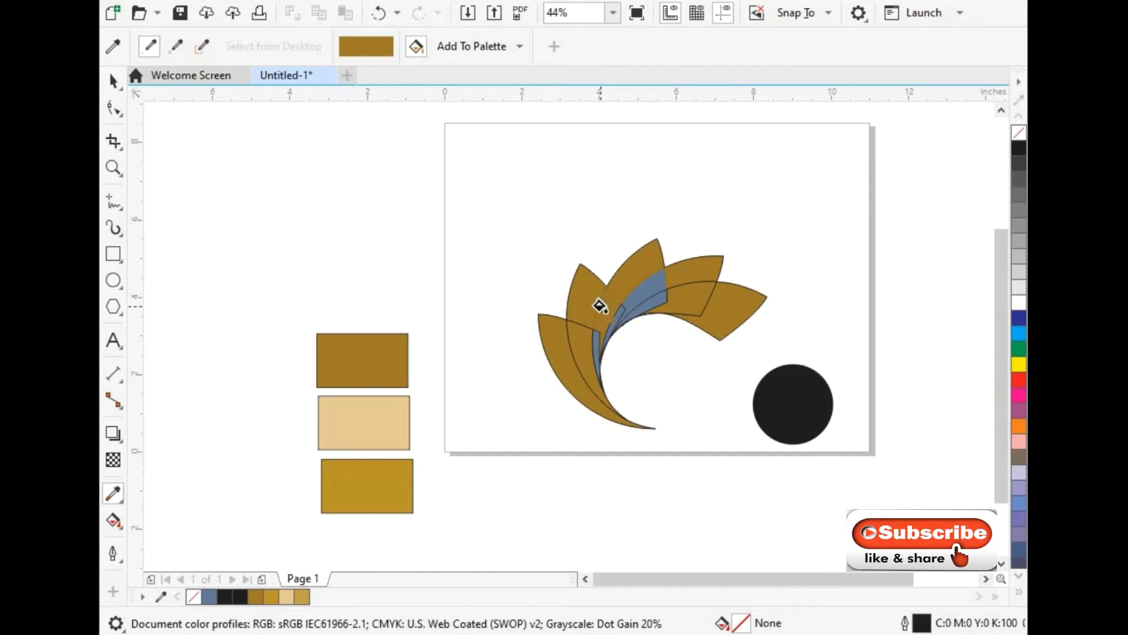
# - Try filling the central leaf's blue overlap piece with the pale gold of the middle swatch, and undo the fill and stray swatch recolorings
pyautogui.click(381, 408)
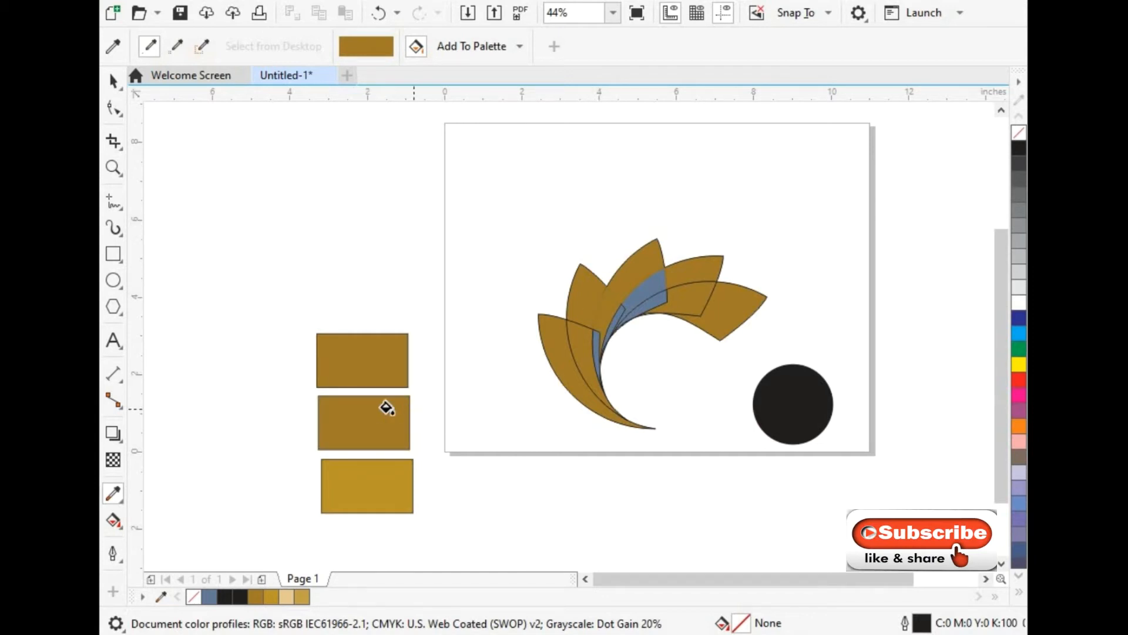
pyautogui.hotkey('ctrl', 'z')
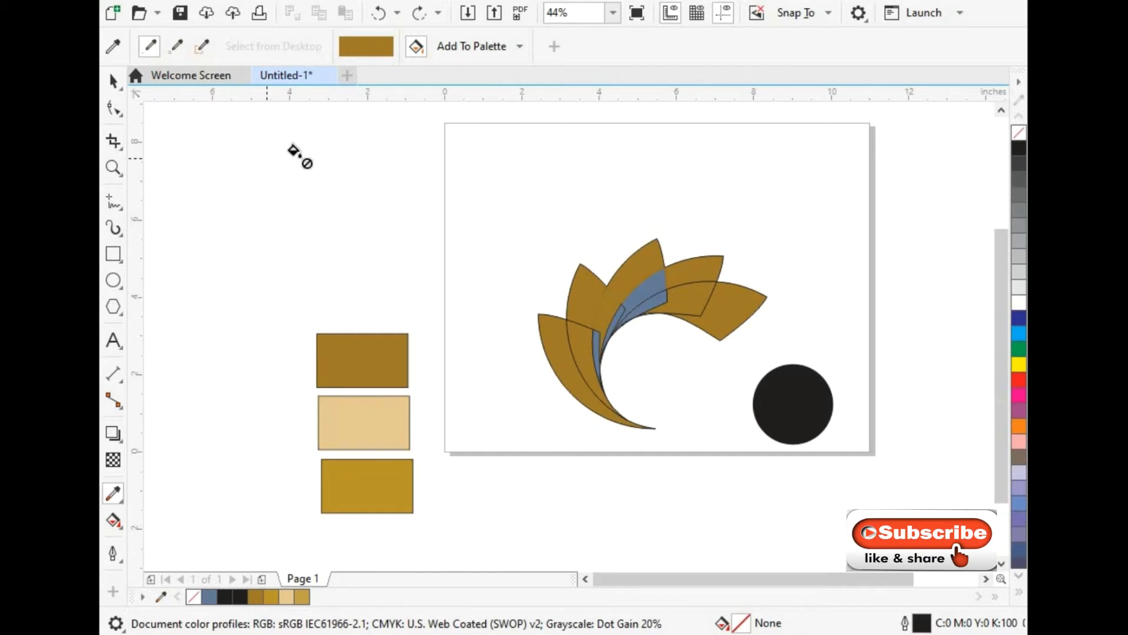
pyautogui.click(111, 82)
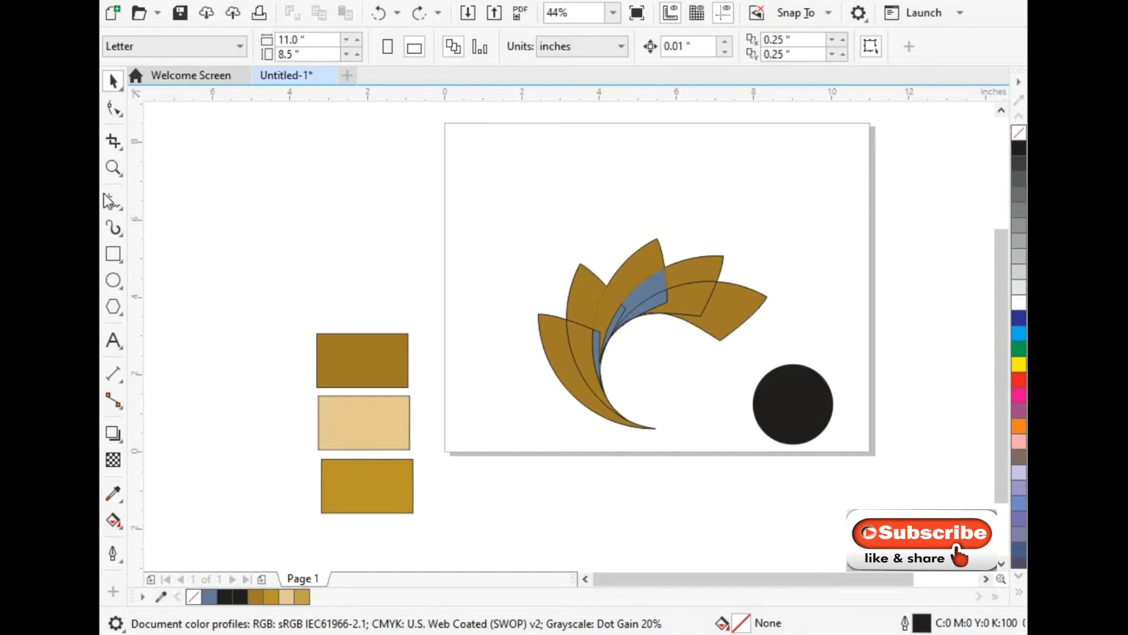
pyautogui.click(113, 492)
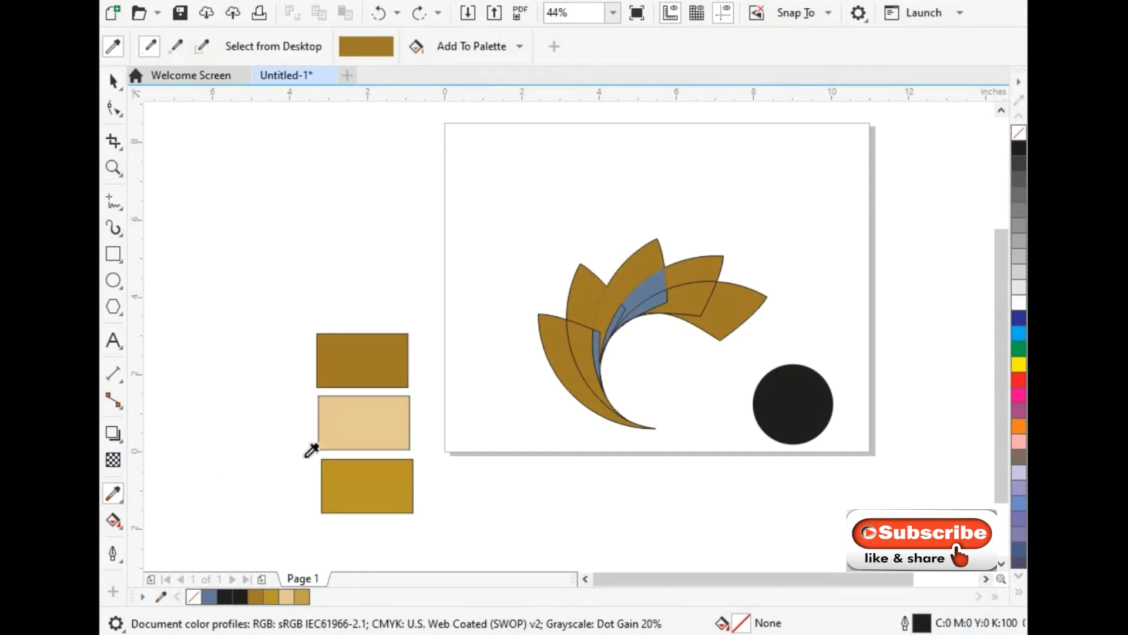
pyautogui.click(374, 429)
pyautogui.click(641, 299)
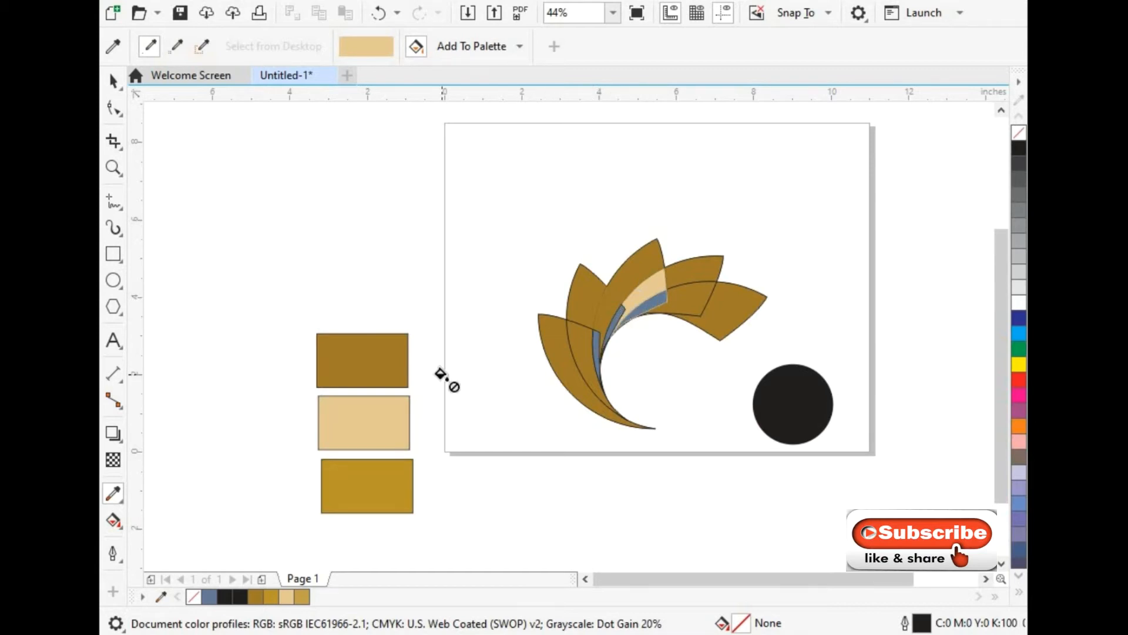
pyautogui.hotkey('ctrl', 'z')
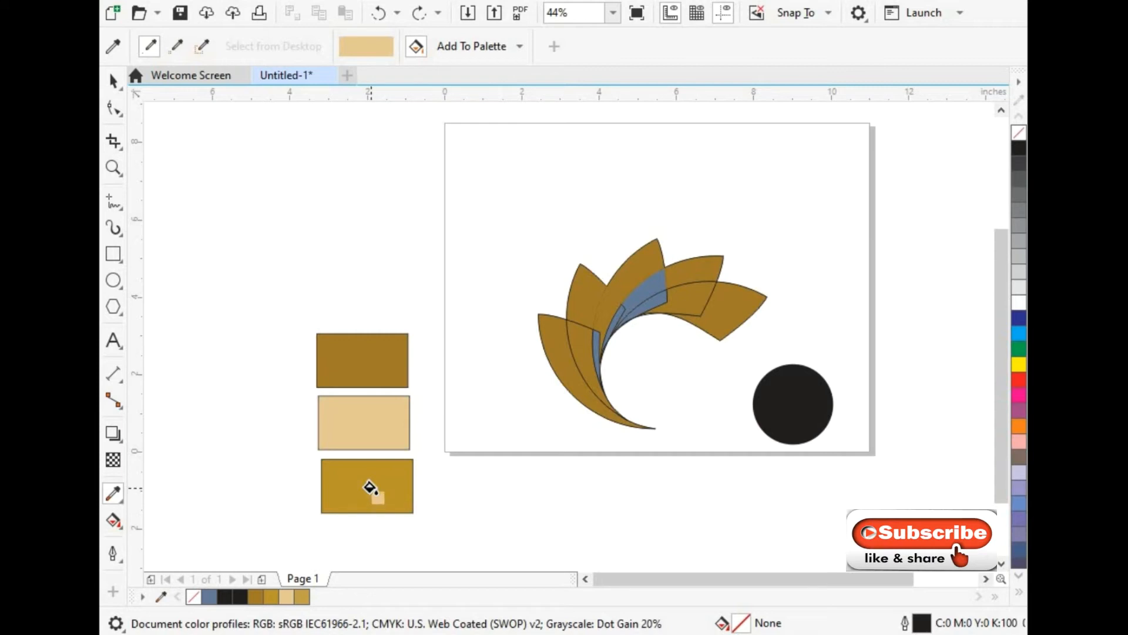
pyautogui.click(371, 487)
pyautogui.hotkey('ctrl', 'z')
pyautogui.press('space')
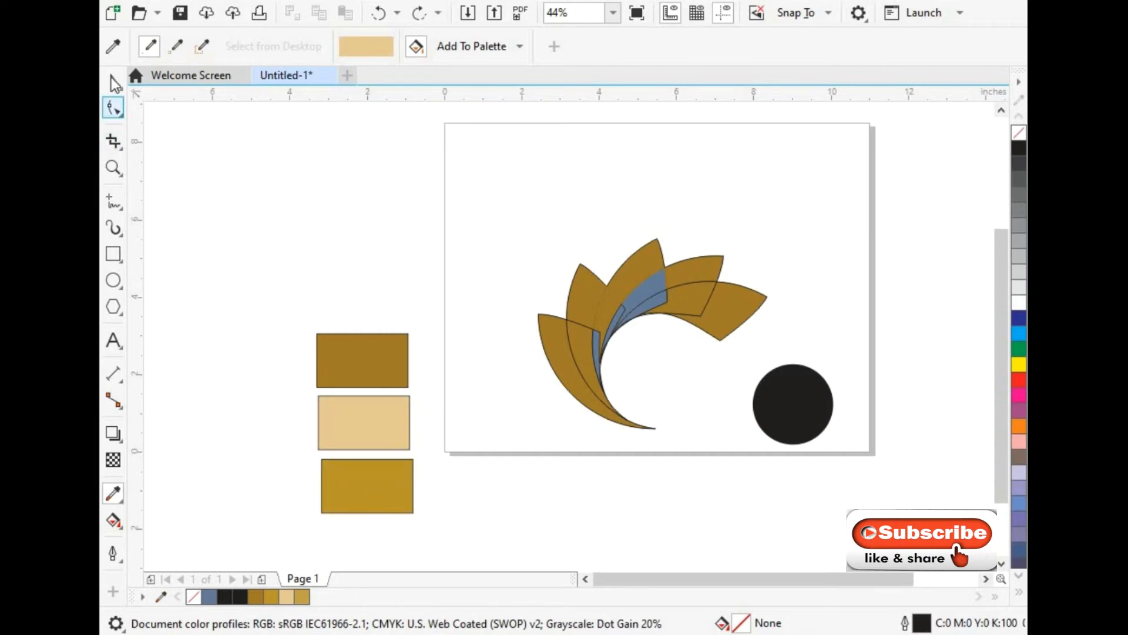
# - Sample the gold of the bottom swatch and fill the upper pieces of the central leaf with it
pyautogui.click(113, 494)
pyautogui.click(367, 475)
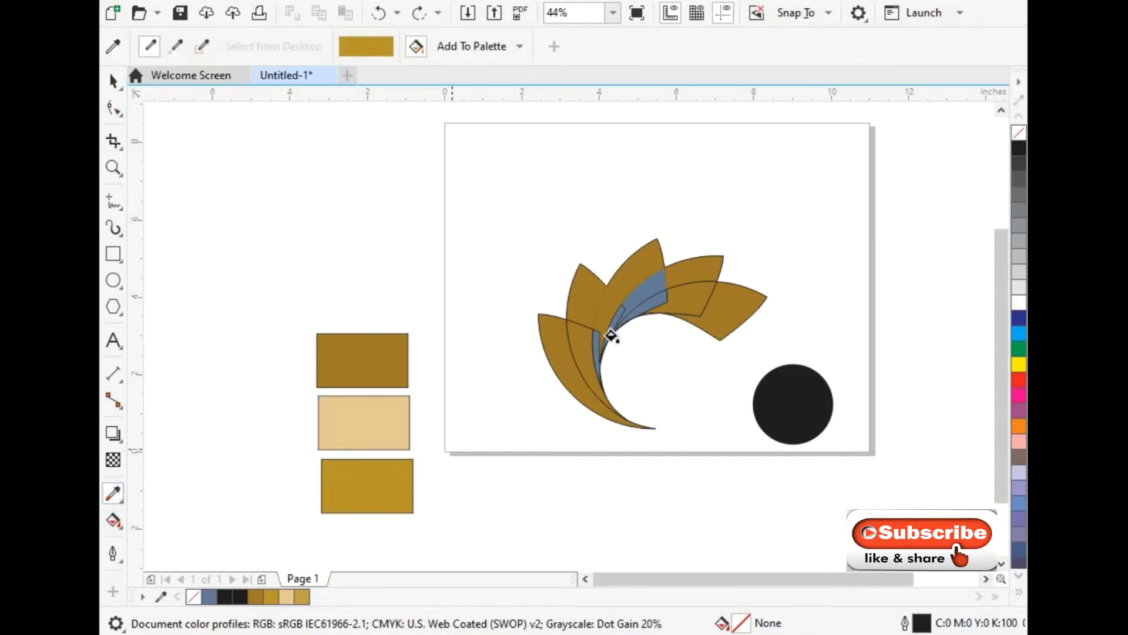
pyautogui.click(635, 282)
pyautogui.click(638, 292)
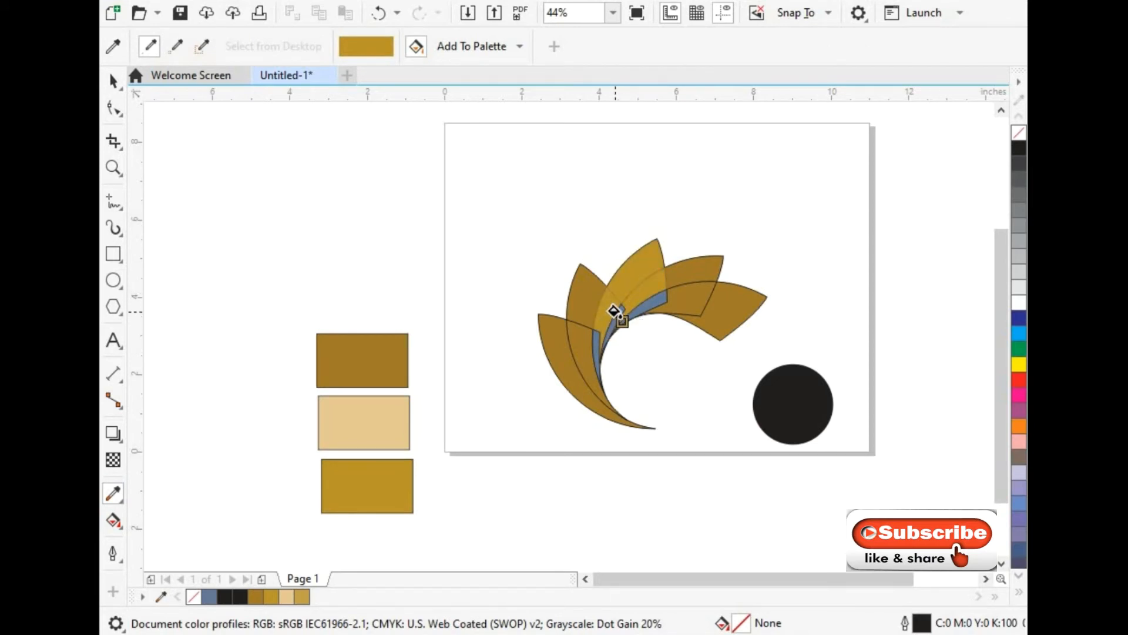
pyautogui.click(623, 303)
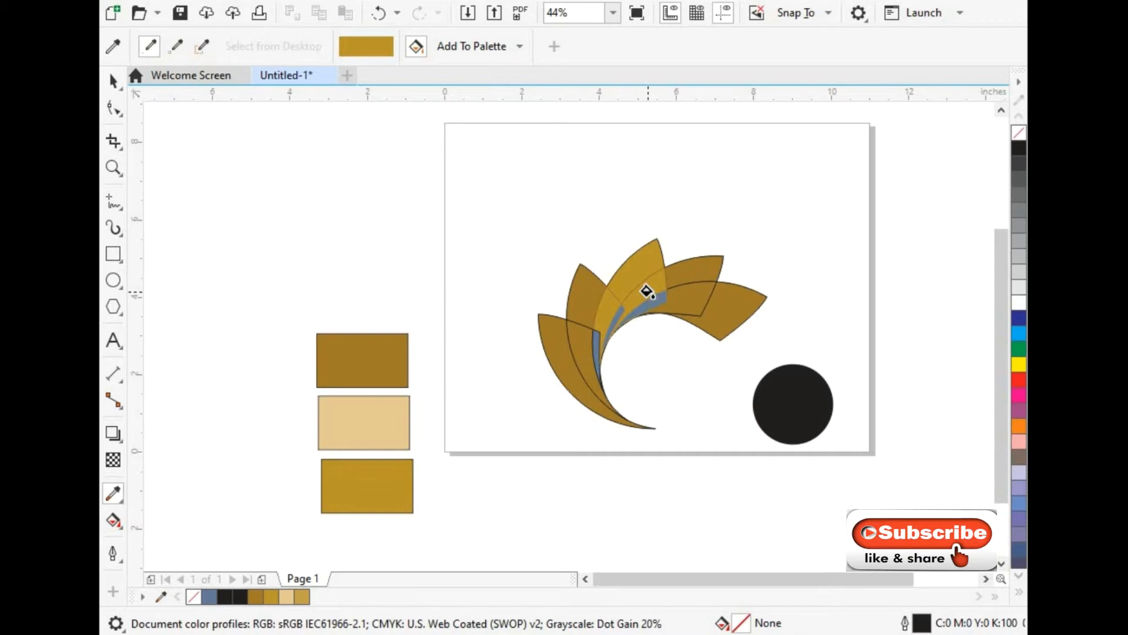
# - Fill the remaining blue overlap slivers along the inner curve with the same sampled gold
pyautogui.scroll(4, 645, 295)
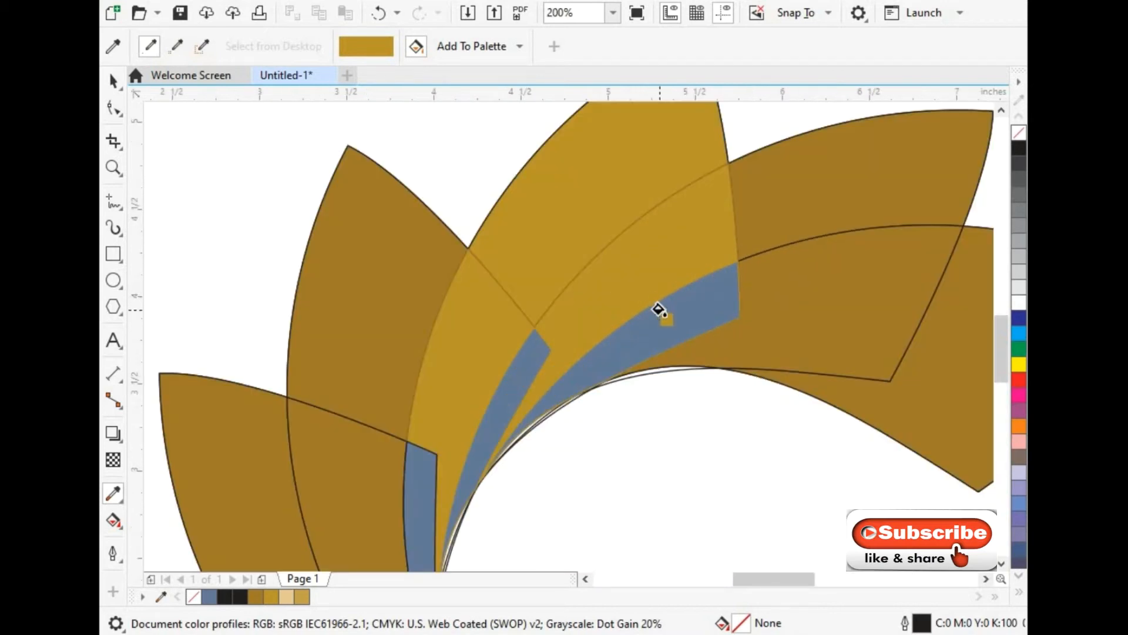
pyautogui.click(655, 314)
pyautogui.click(522, 353)
pyautogui.scroll(-3, 517, 353)
pyautogui.click(466, 416)
# - Apply a fountain fill to the lowest leaf piece, adding a color stop at 78% in light gold #EBB344
pyautogui.scroll(-2, 544, 423)
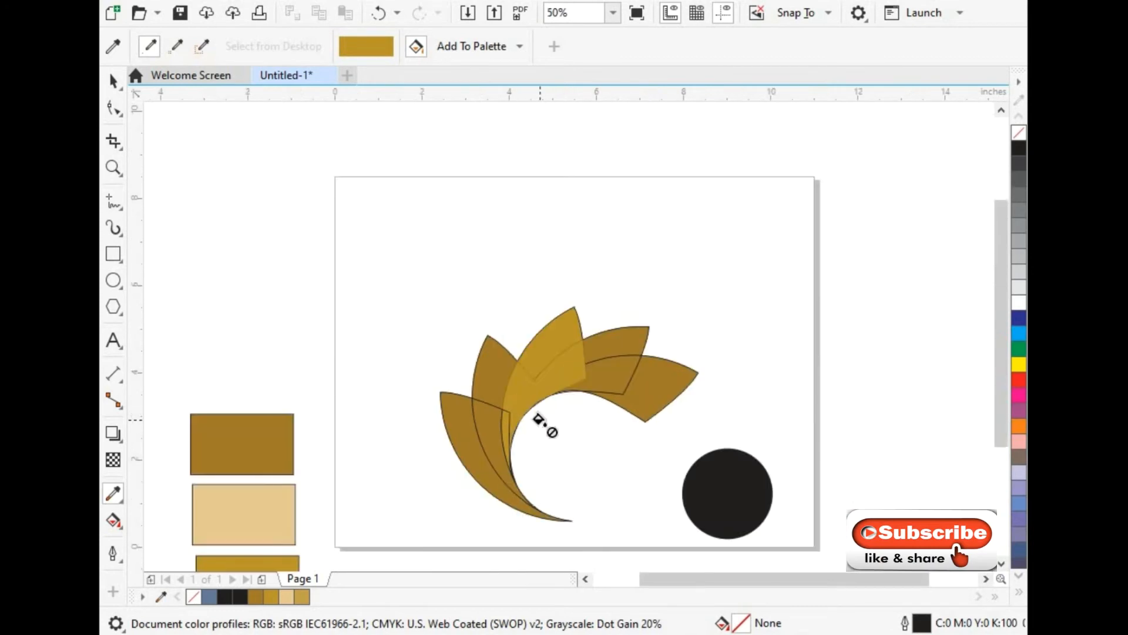
pyautogui.moveTo(1006, 364); pyautogui.dragTo(1003, 421)
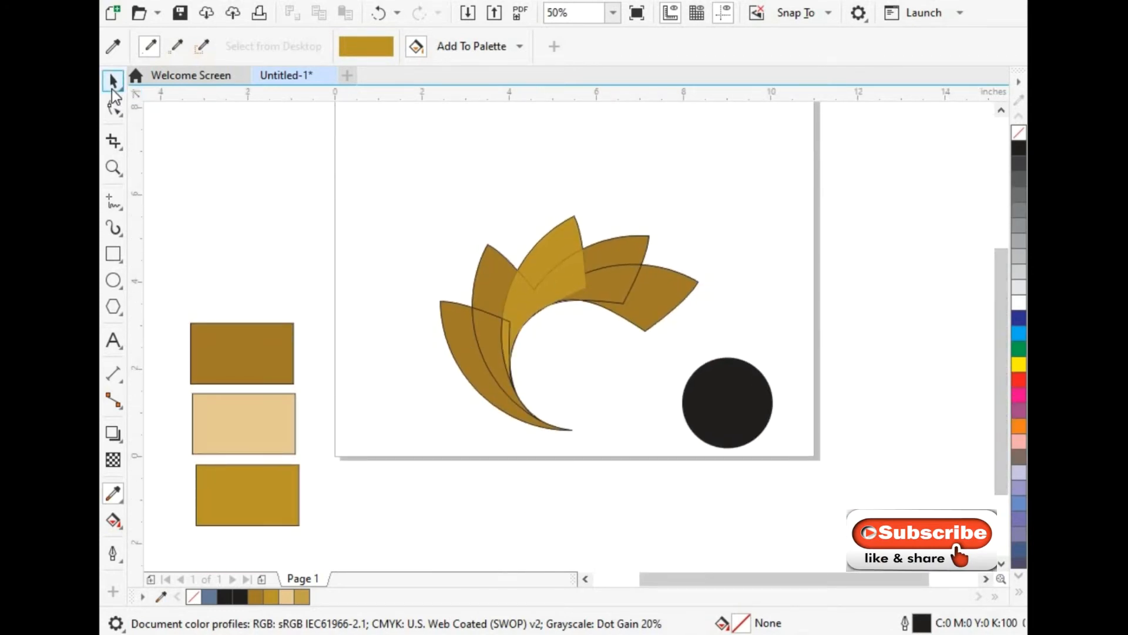
pyautogui.click(113, 86)
pyautogui.click(464, 349)
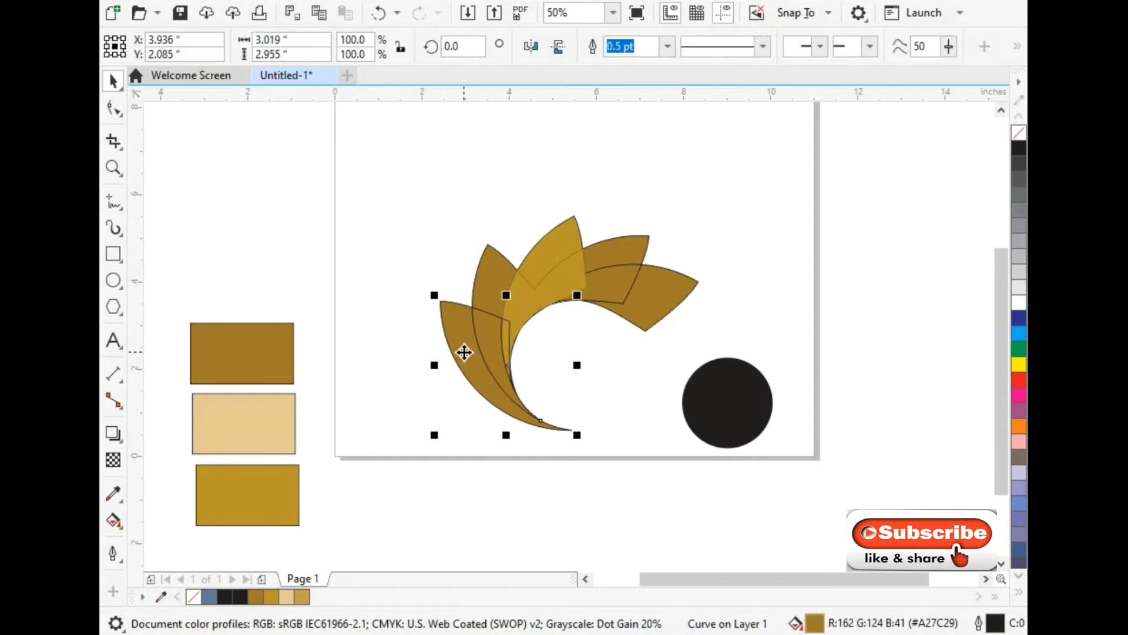
pyautogui.press('F11')
pyautogui.doubleClick(487, 376)
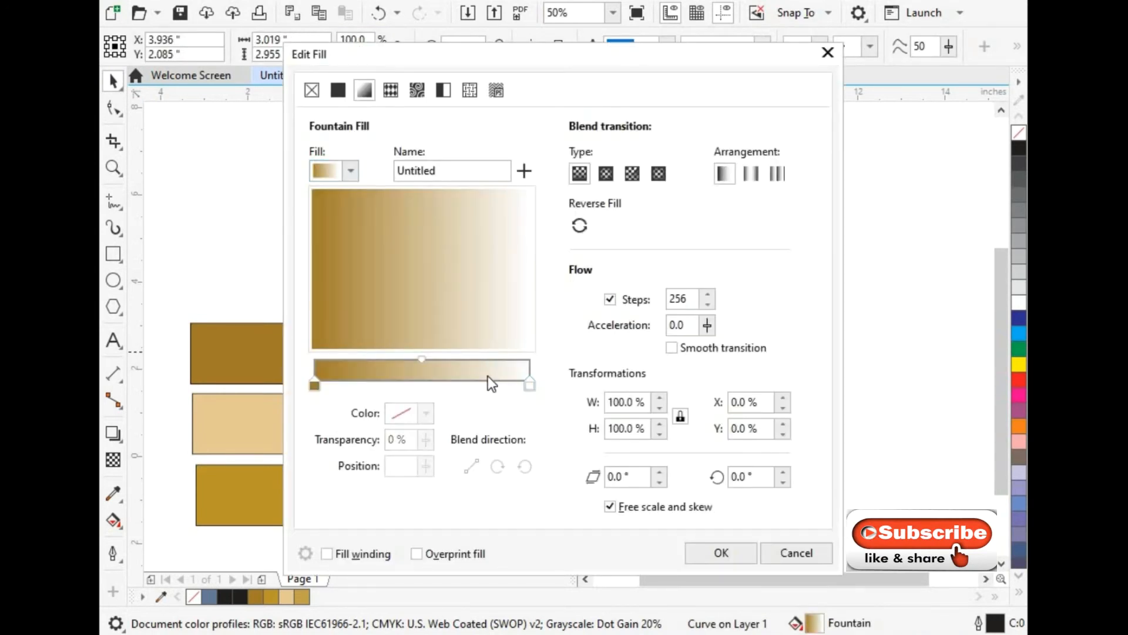
pyautogui.moveTo(451, 223); pyautogui.dragTo(483, 201)
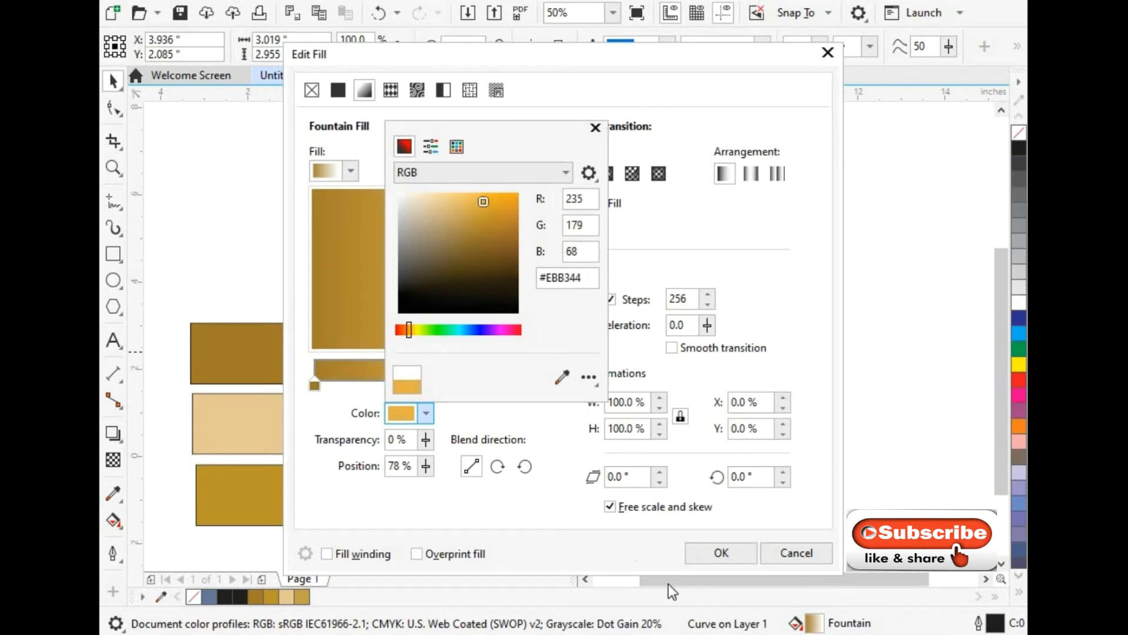
pyautogui.click(706, 553)
pyautogui.click(703, 555)
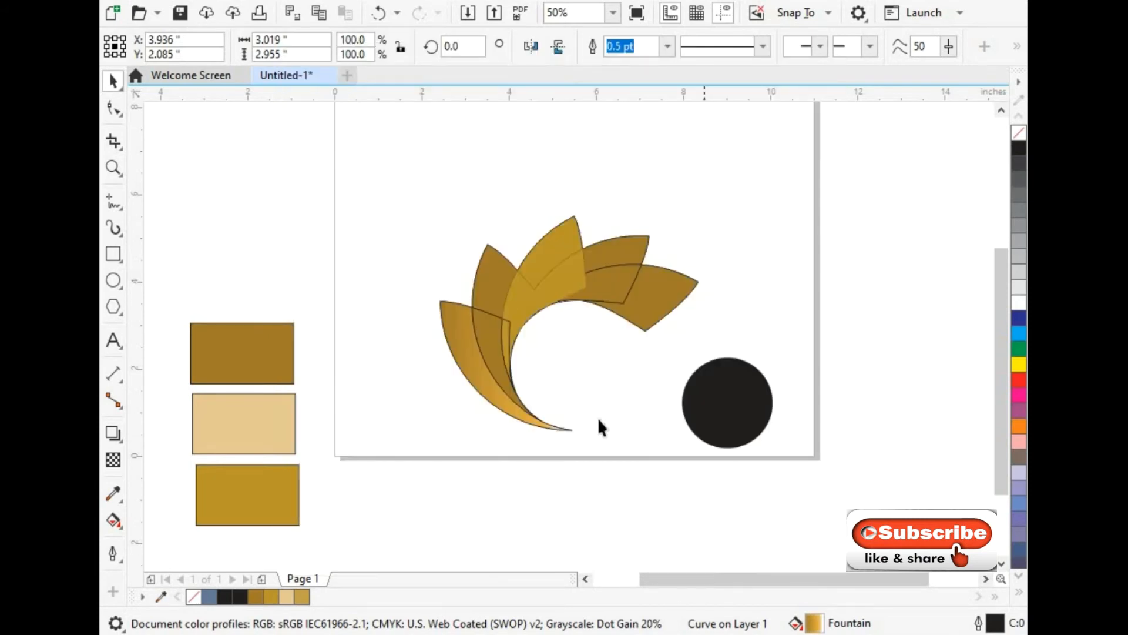
# - Apply a fountain fill to the piece where the two lowest leaves overlap, adding a color stop at 77% in #CC8D04
pyautogui.click(484, 333)
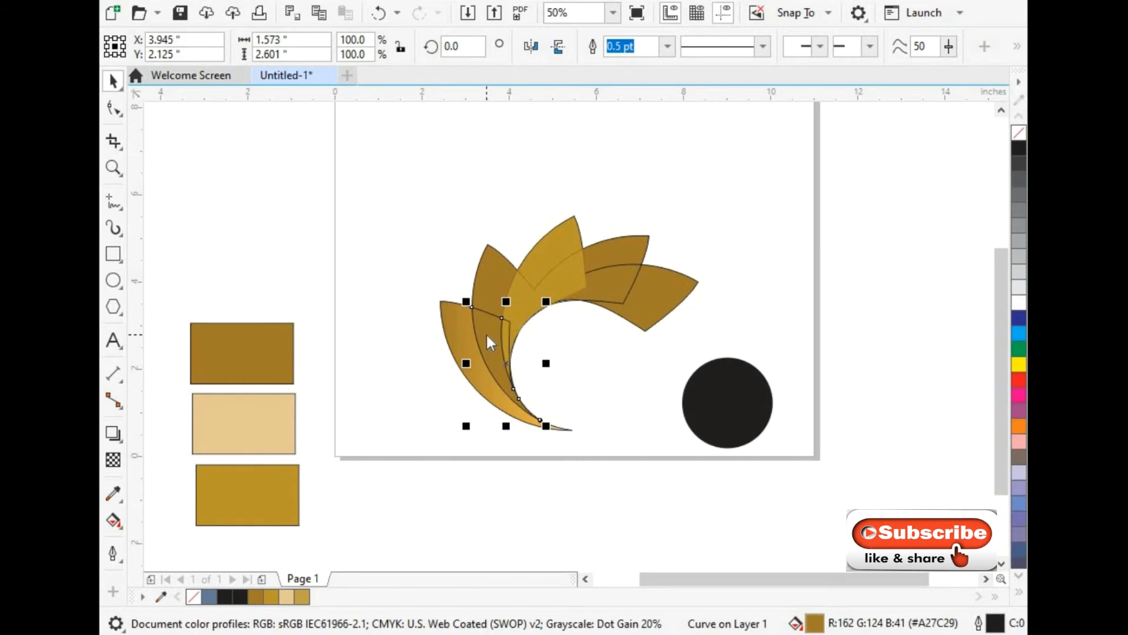
pyautogui.press('F11')
pyautogui.click(485, 374)
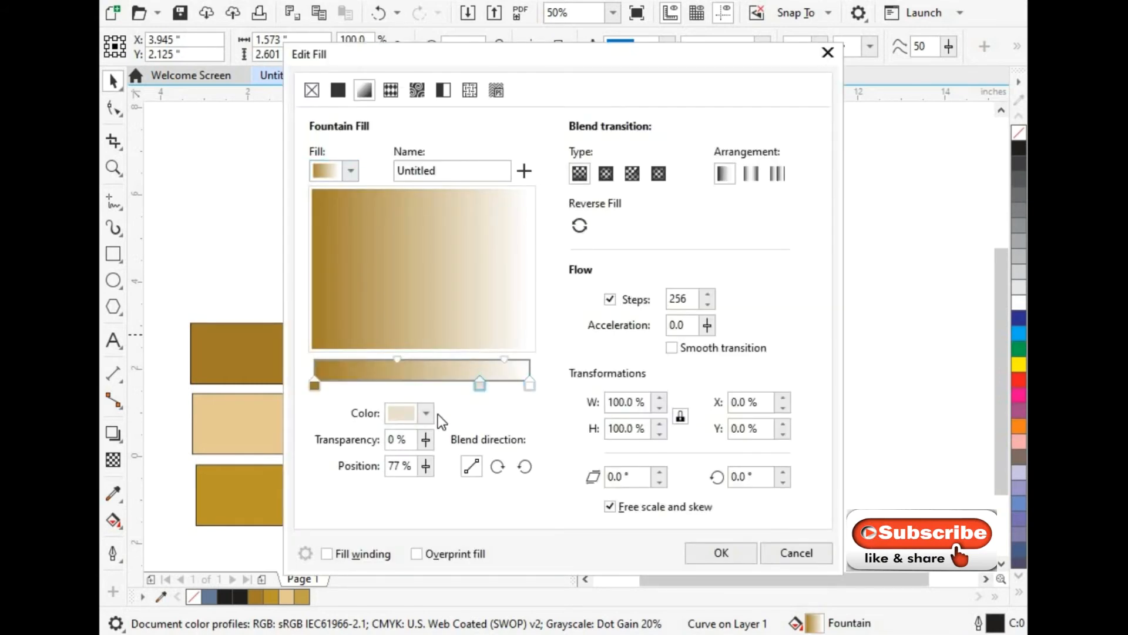
pyautogui.click(426, 413)
pyautogui.click(516, 217)
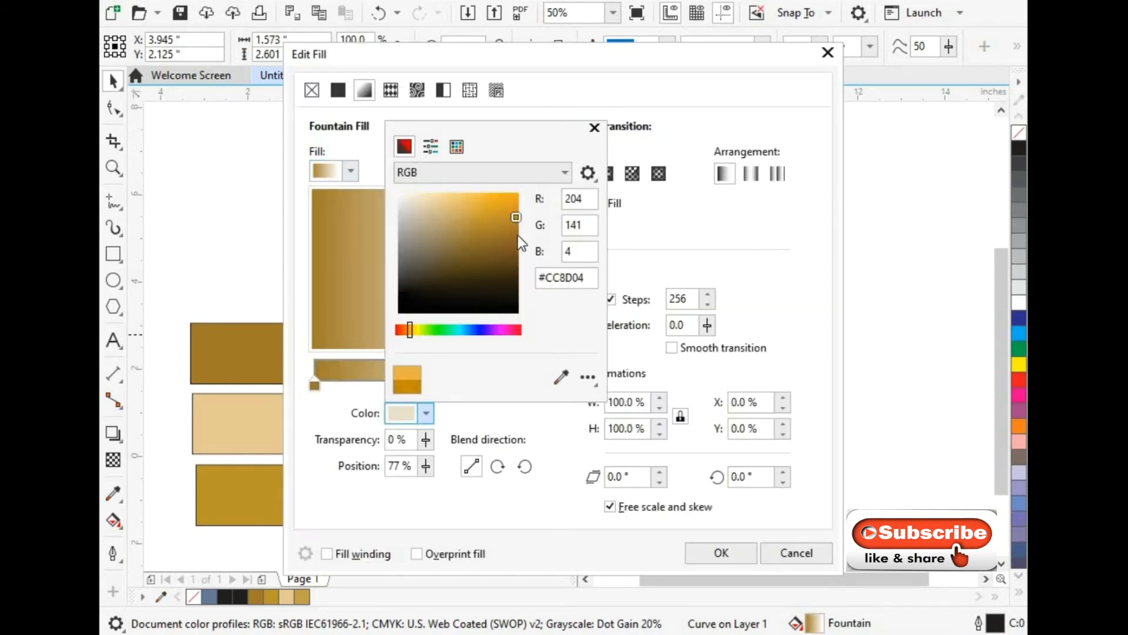
pyautogui.click(706, 548)
pyautogui.click(706, 548)
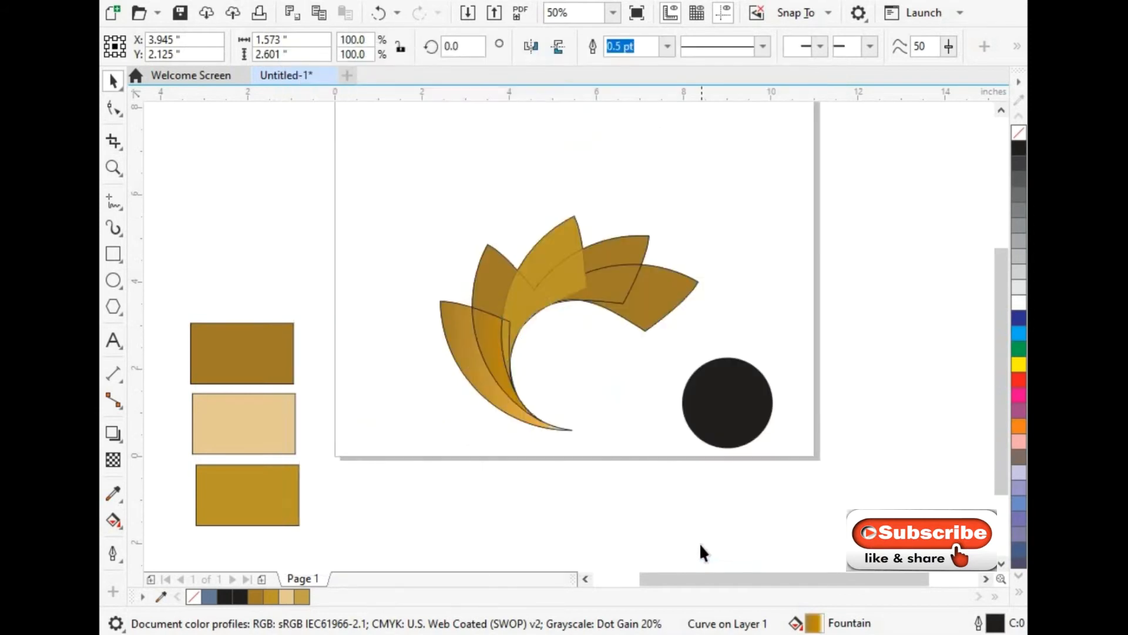
# - Apply a fountain fill to the piece where the second and central leaves overlap, adding a dark gold color stop at 64%
pyautogui.click(515, 294)
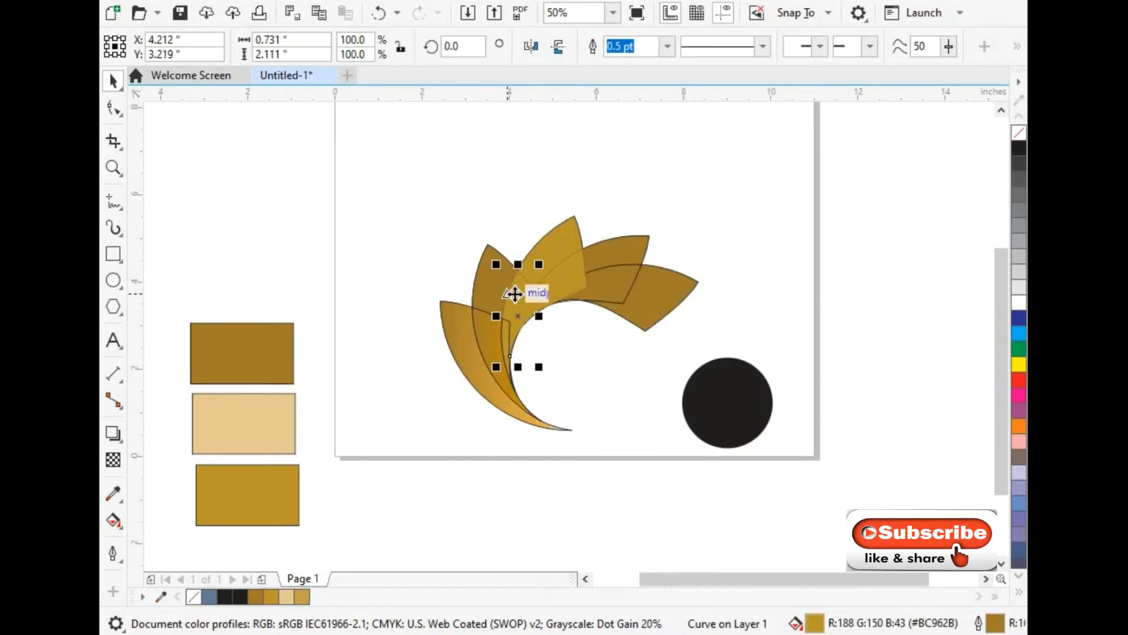
pyautogui.press('F11')
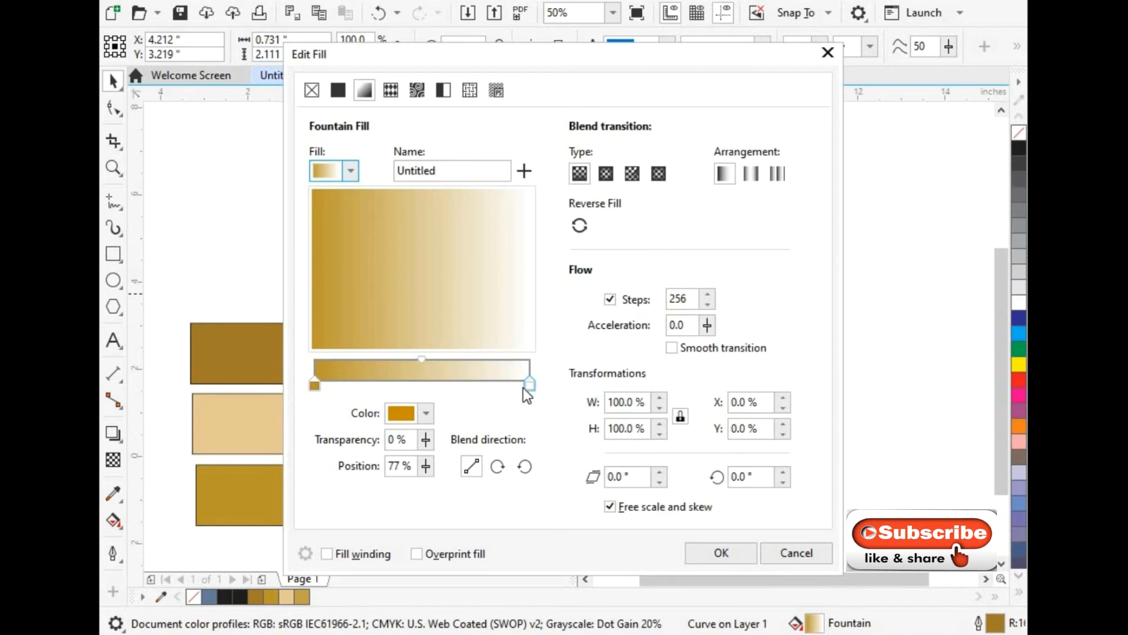
pyautogui.doubleClick(456, 370)
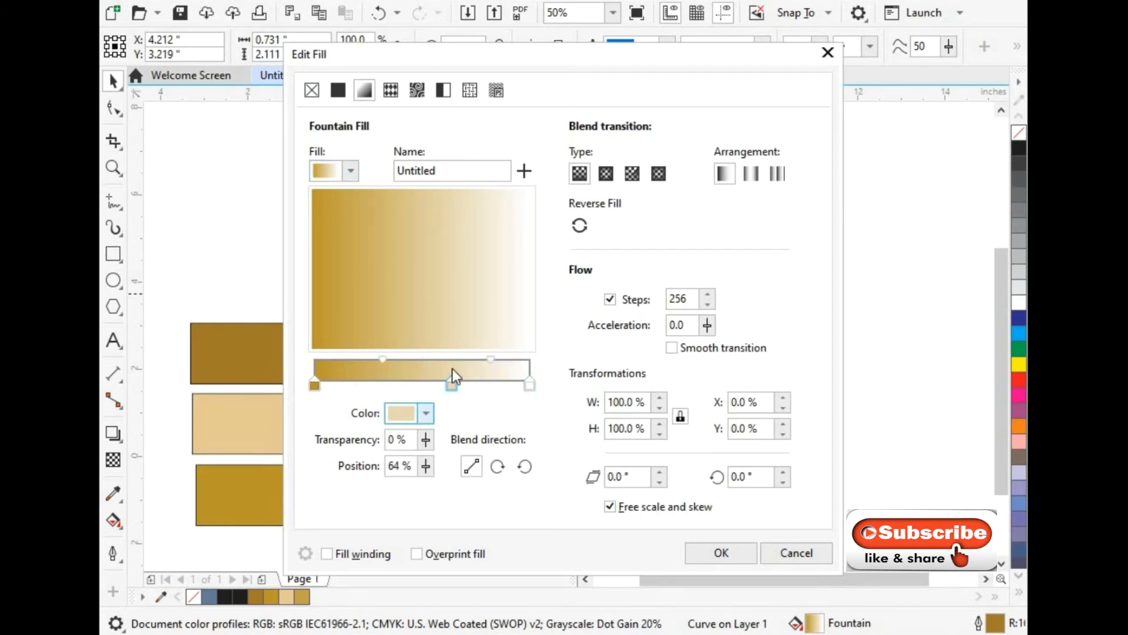
pyautogui.click(453, 369)
pyautogui.click(515, 232)
pyautogui.click(693, 550)
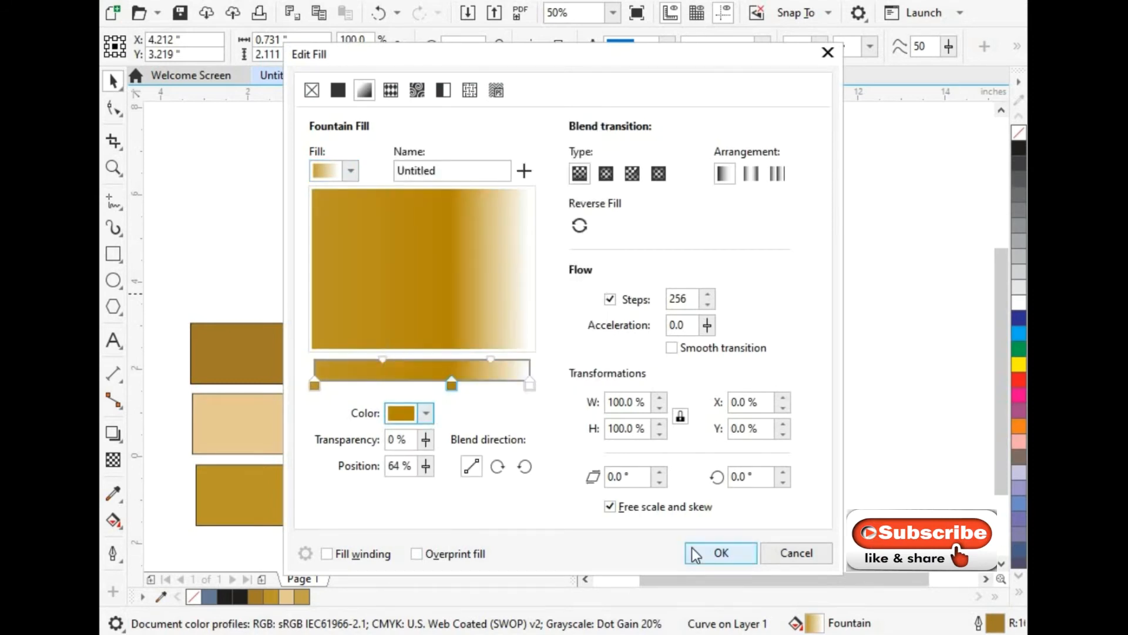
pyautogui.click(694, 549)
# - Apply a fountain fill to the central leaf piece, adding a color stop at 77% in dark gold #A67C0A
pyautogui.click(562, 253)
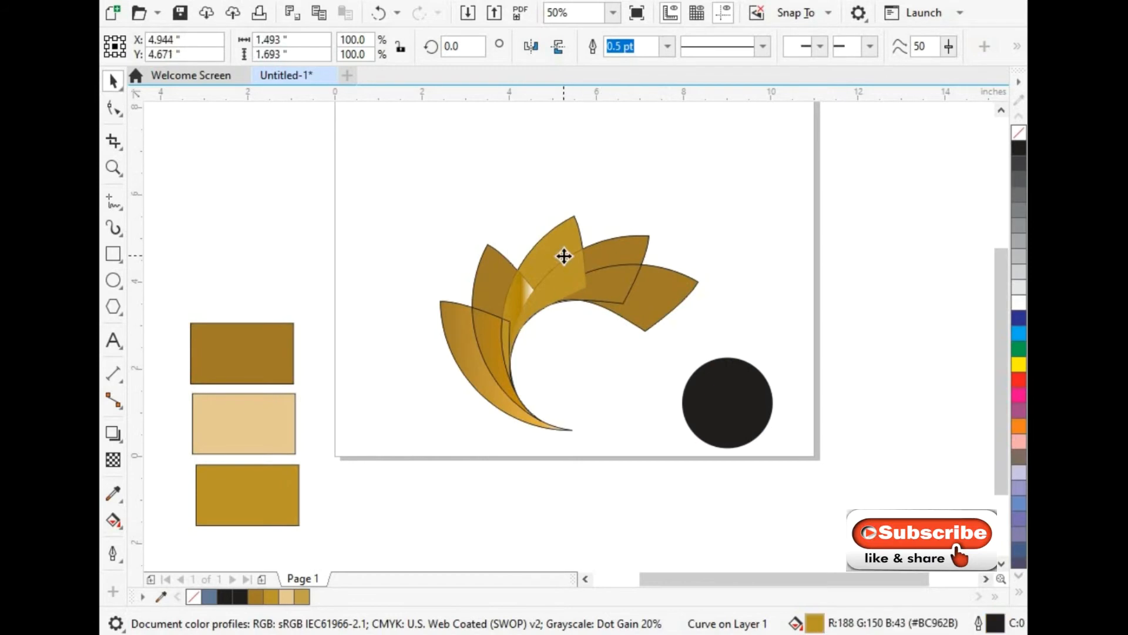
pyautogui.press('F11')
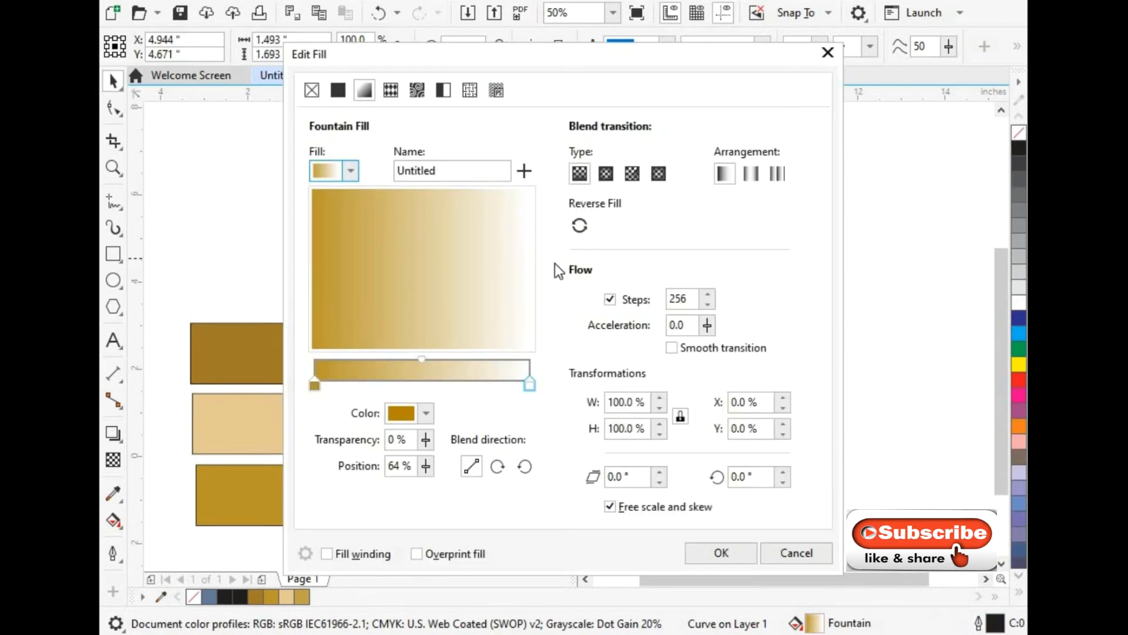
pyautogui.doubleClick(484, 373)
pyautogui.click(426, 413)
pyautogui.click(511, 235)
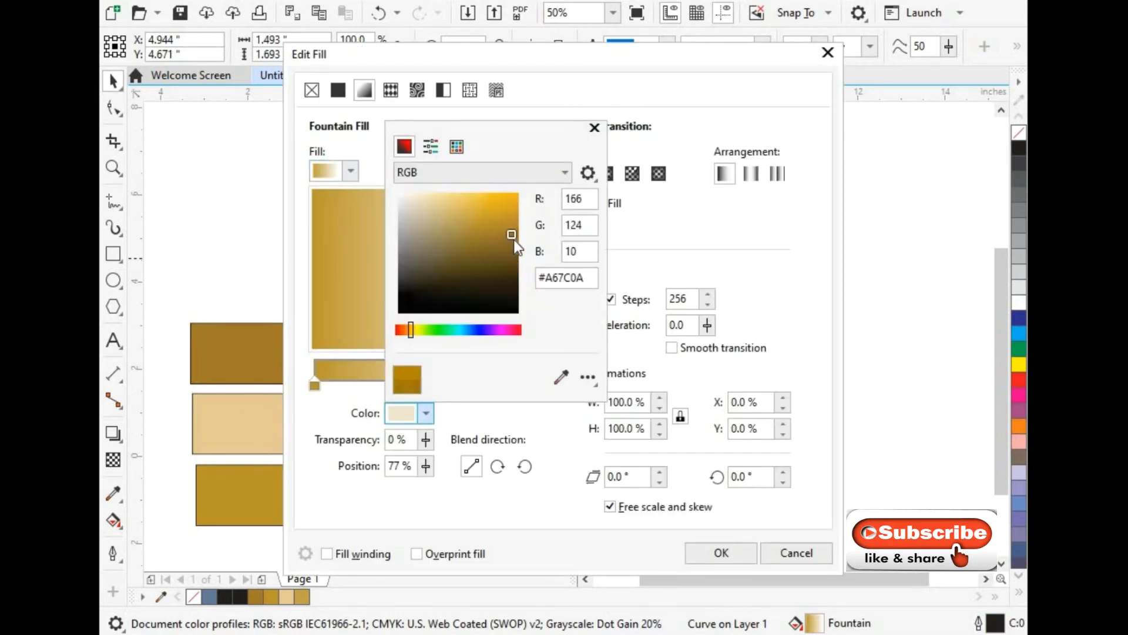
pyautogui.click(703, 552)
pyautogui.click(703, 552)
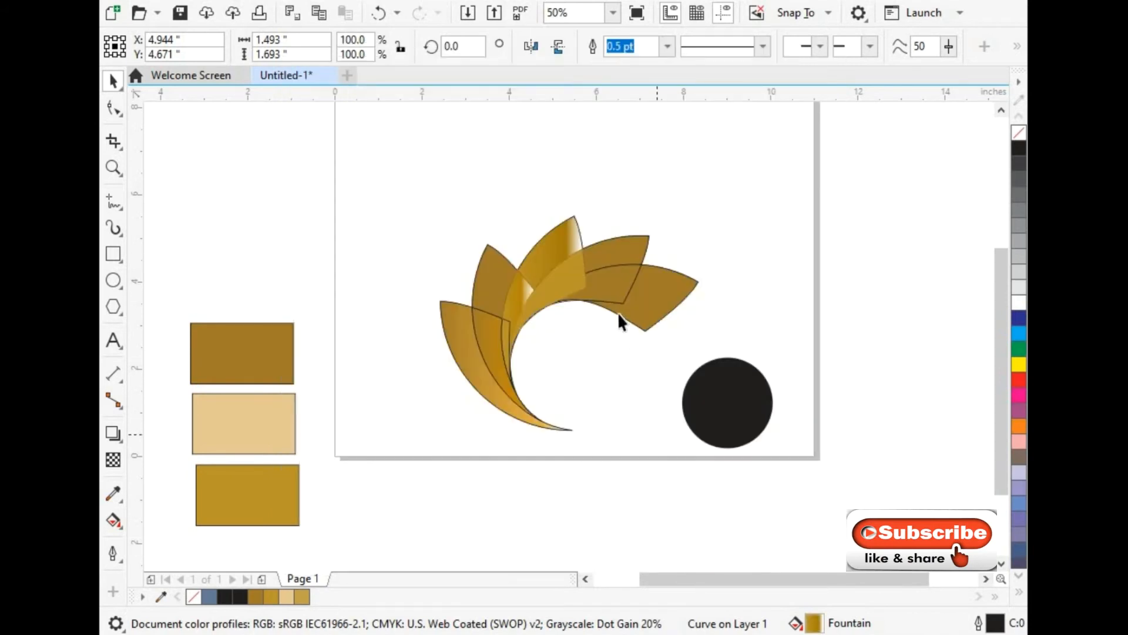
# - Apply a fountain fill to the upper piece of the fourth leaf, adding a color stop at 85% in #996908
pyautogui.click(621, 262)
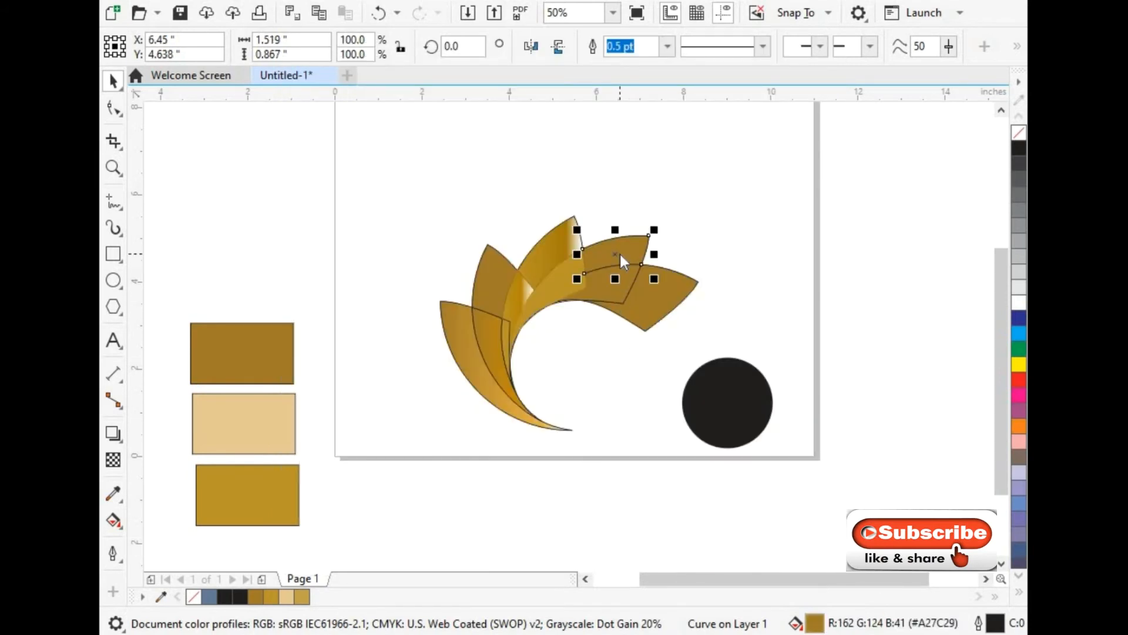
pyautogui.press('F11')
pyautogui.doubleClick(503, 379)
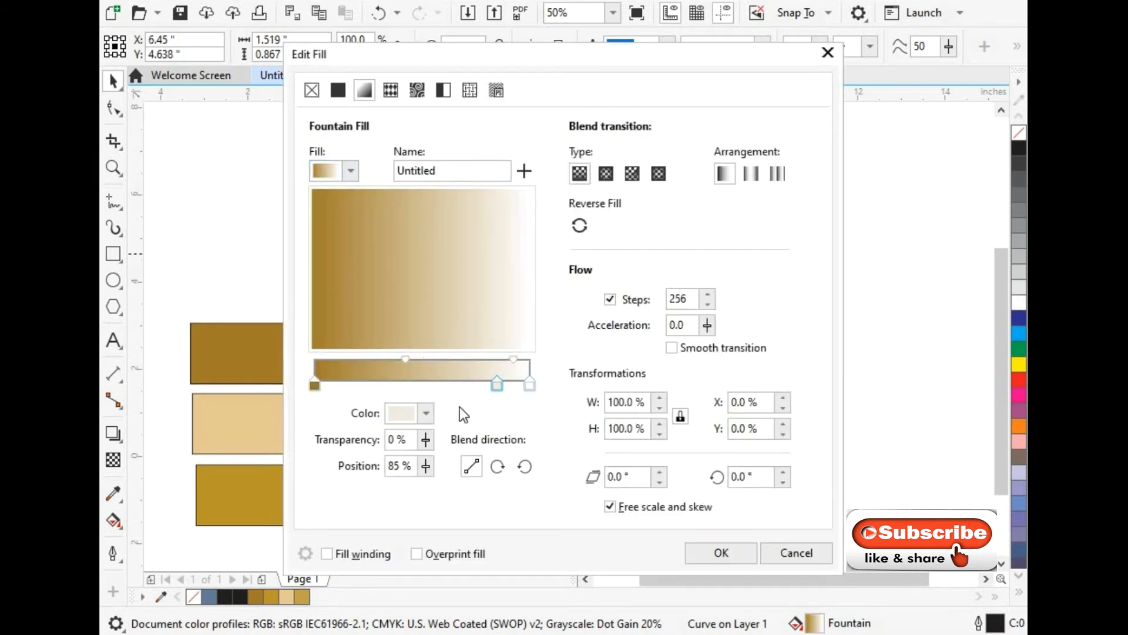
pyautogui.click(425, 413)
pyautogui.click(513, 241)
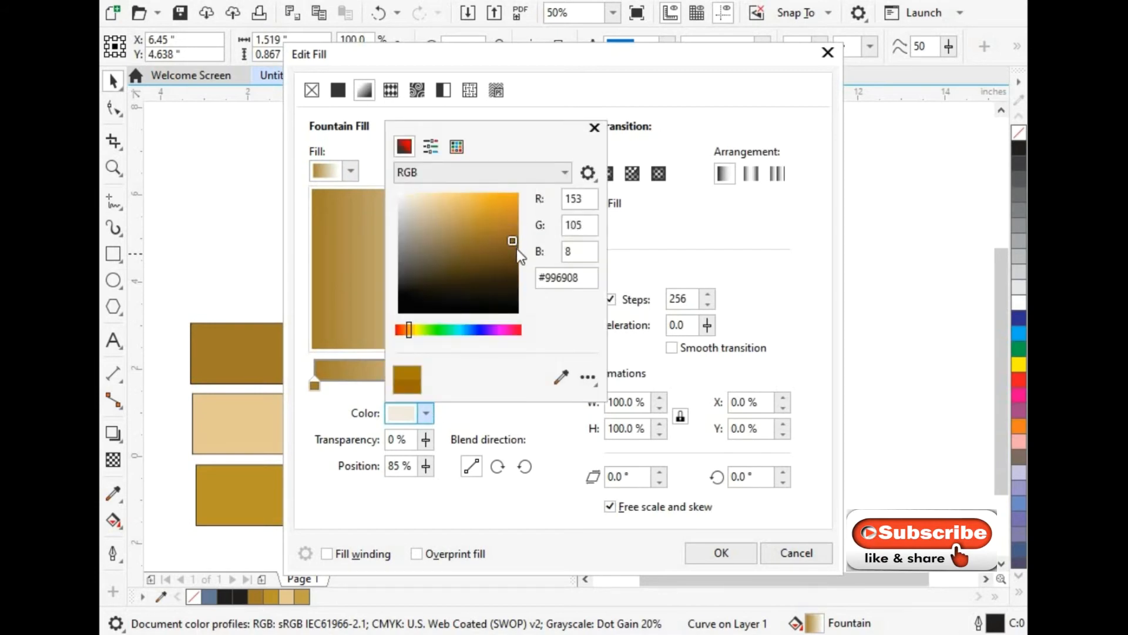
pyautogui.click(733, 550)
pyautogui.click(733, 550)
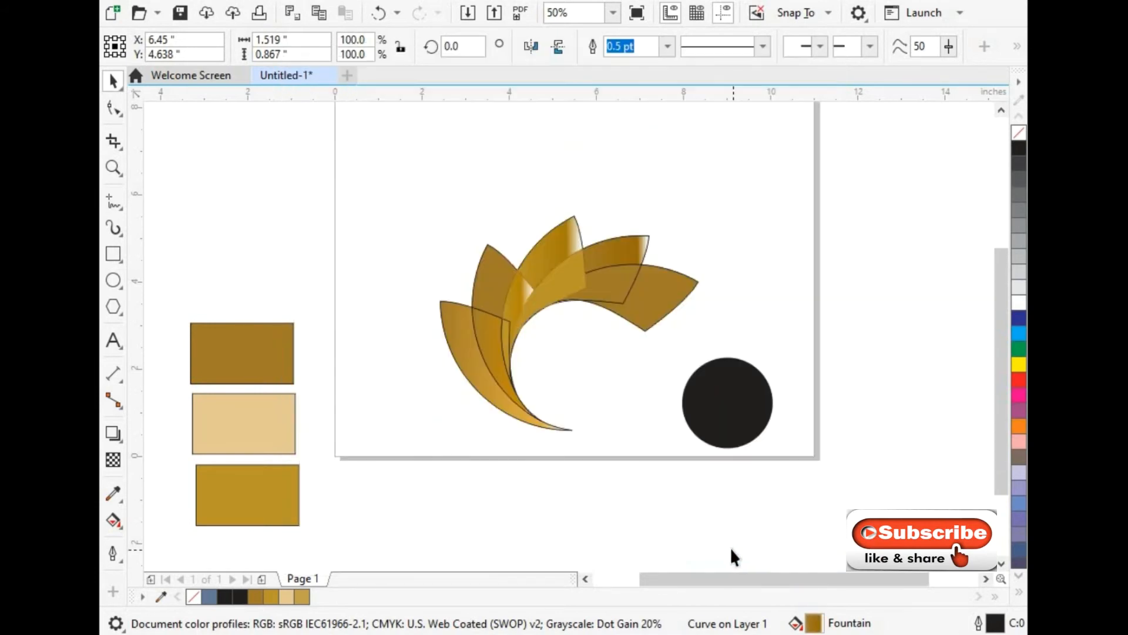
# - Apply a fountain fill to the piece where the fourth and rightmost leaves overlap, adding a color stop at 66% in #A87F27
pyautogui.click(607, 273)
pyautogui.press('F11')
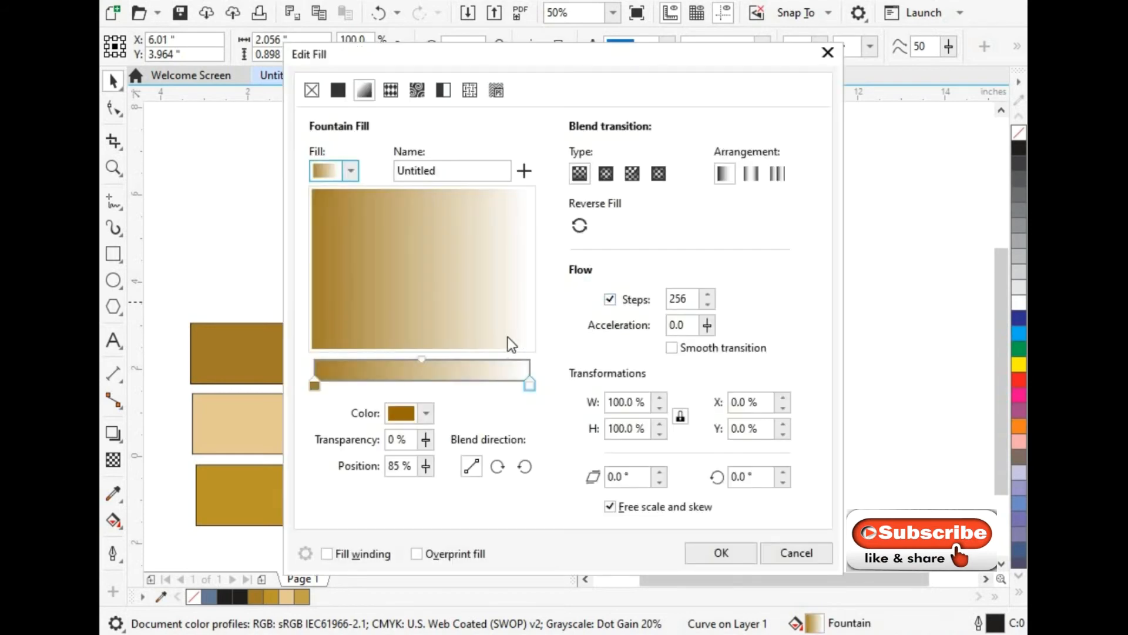
pyautogui.doubleClick(460, 370)
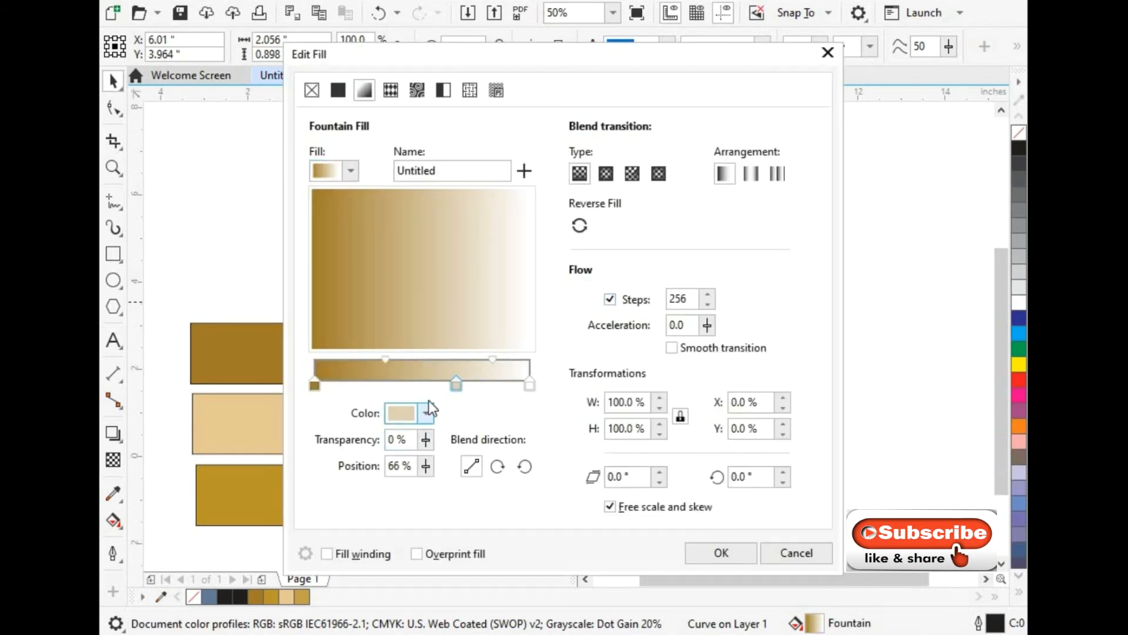
pyautogui.click(427, 411)
pyautogui.moveTo(511, 228); pyautogui.dragTo(490, 233)
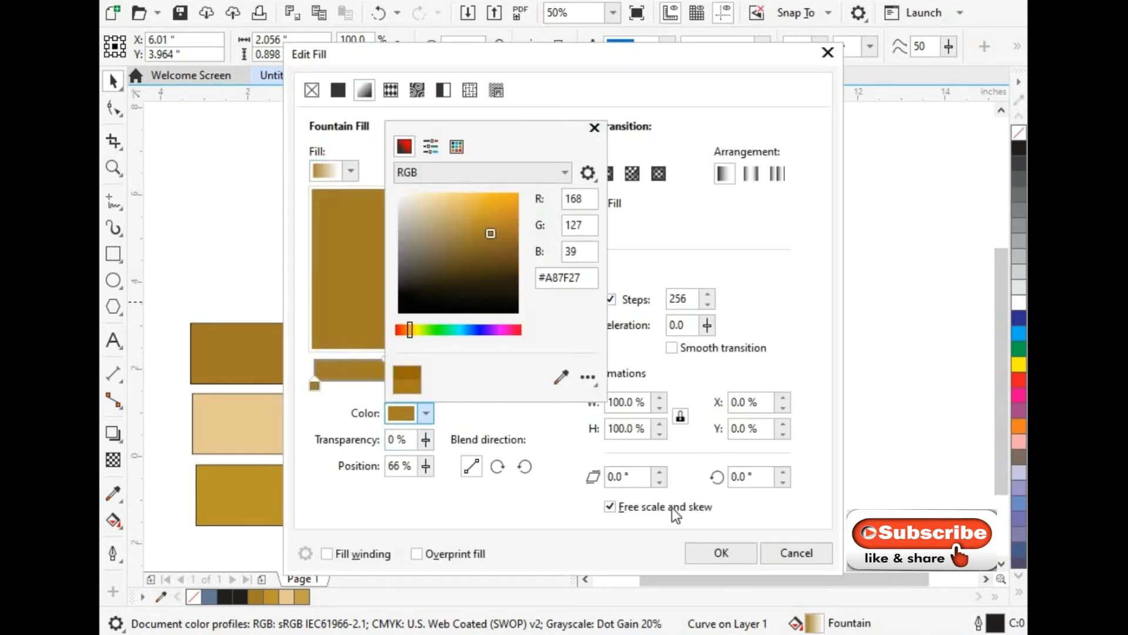
pyautogui.click(710, 555)
pyautogui.click(707, 554)
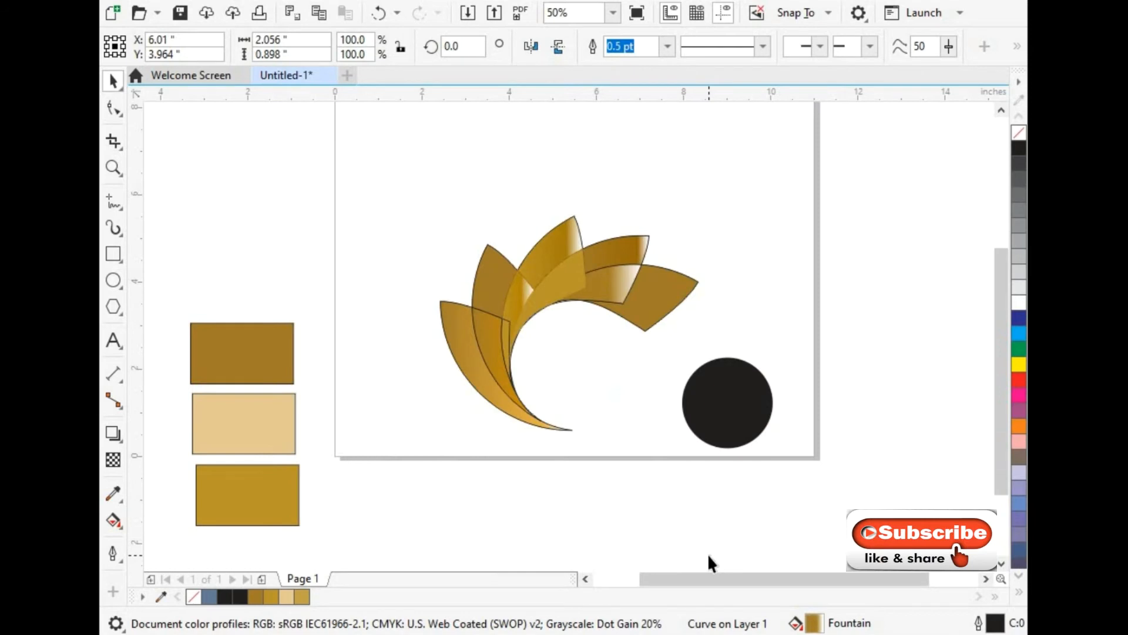
# - Apply a fountain fill to the rightmost leaf piece and add a color stop at 81% in gold #B58110
pyautogui.click(642, 302)
pyautogui.press('F11')
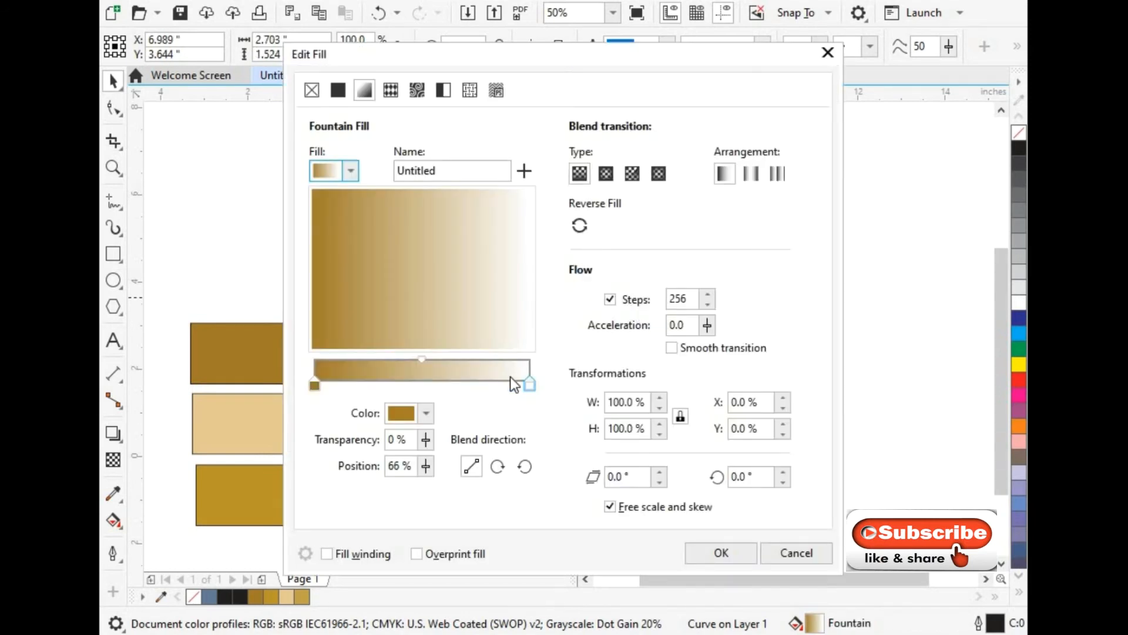
pyautogui.click(721, 554)
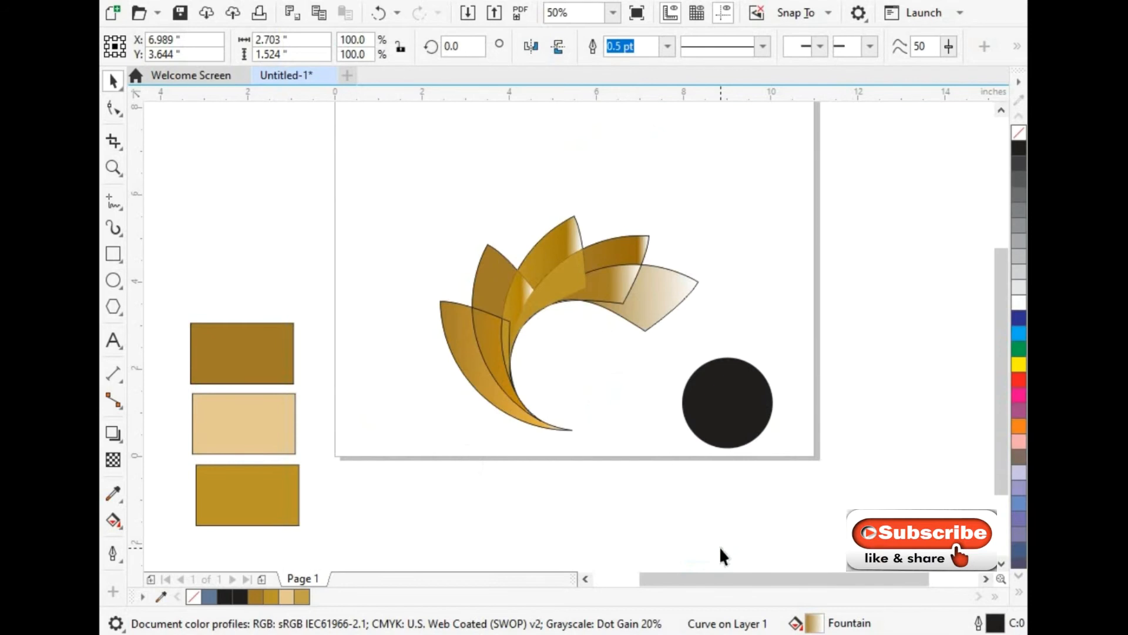
pyautogui.click(667, 315)
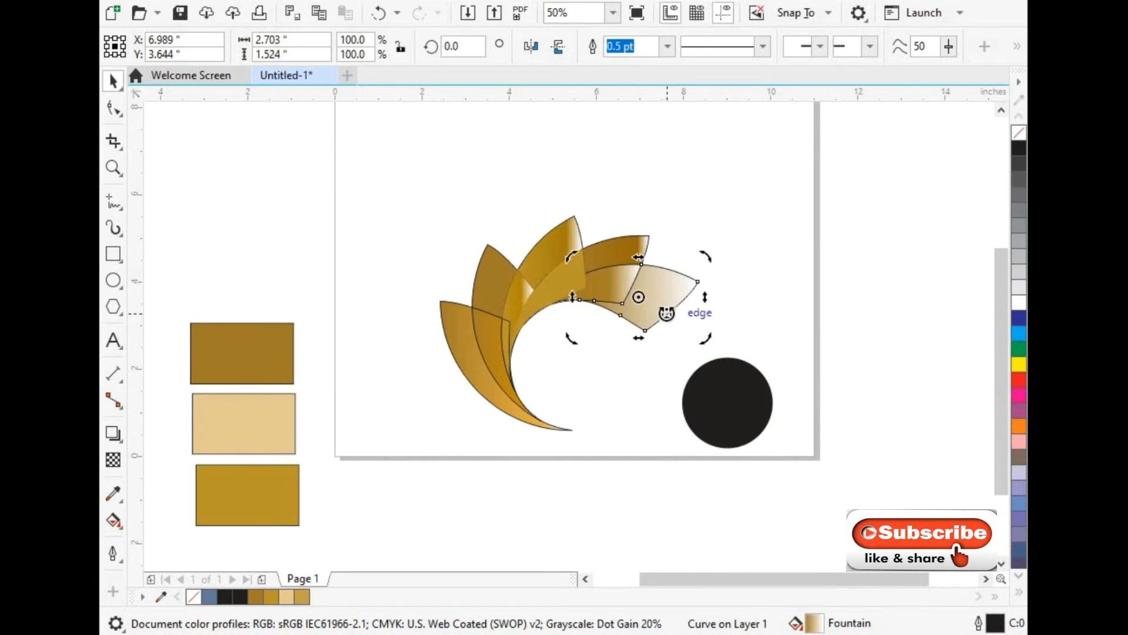
pyautogui.press('F11')
pyautogui.doubleClick(494, 380)
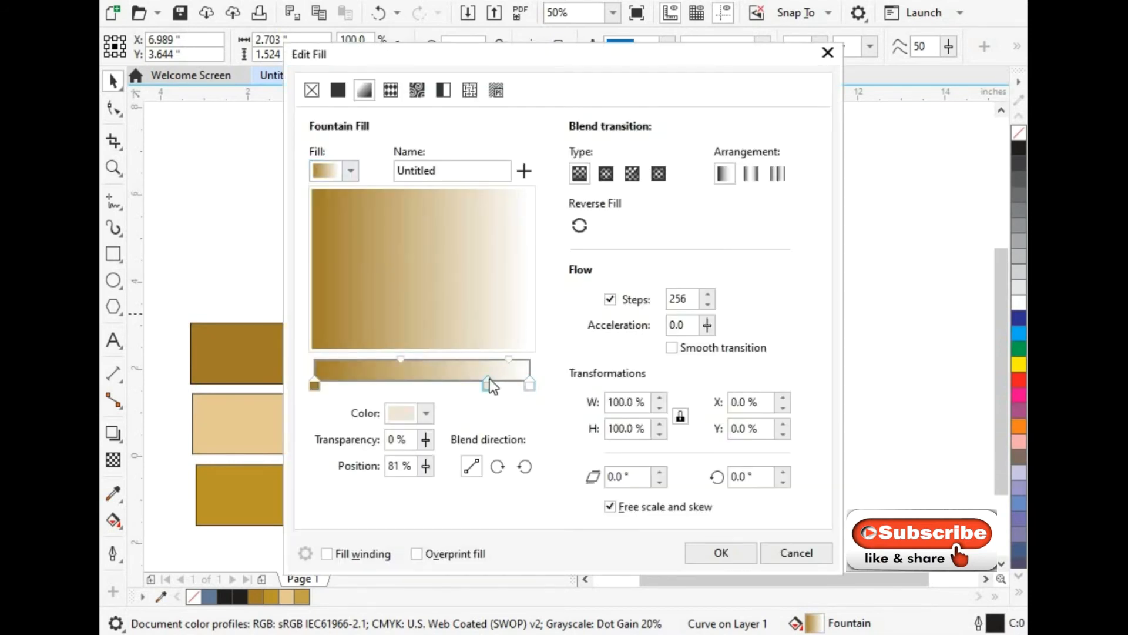
pyautogui.click(426, 413)
pyautogui.click(504, 233)
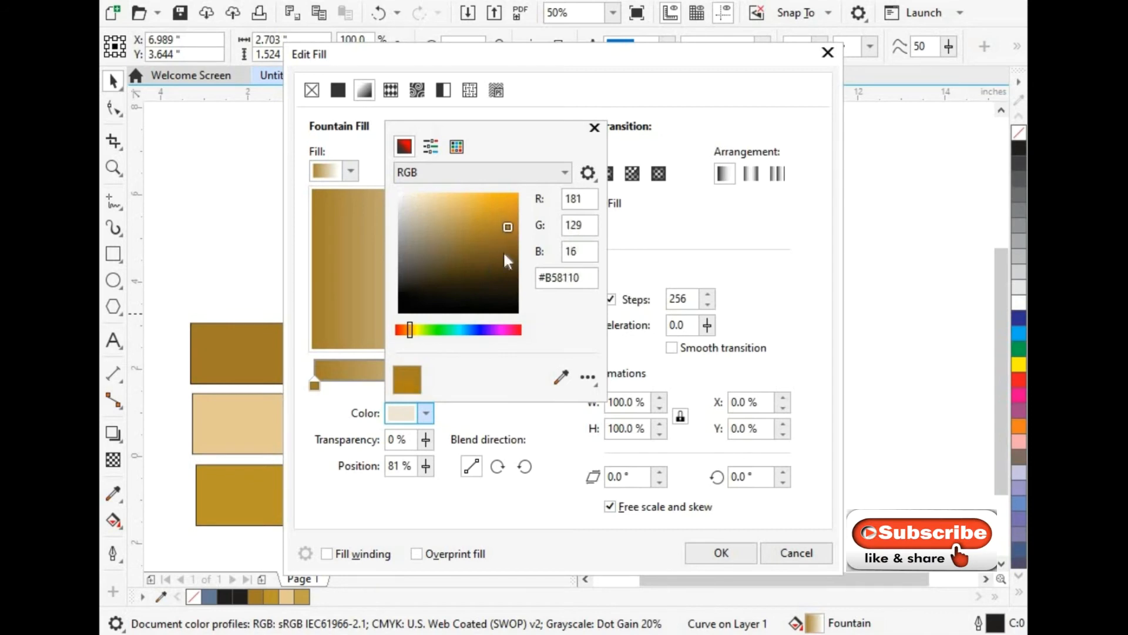
pyautogui.click(711, 558)
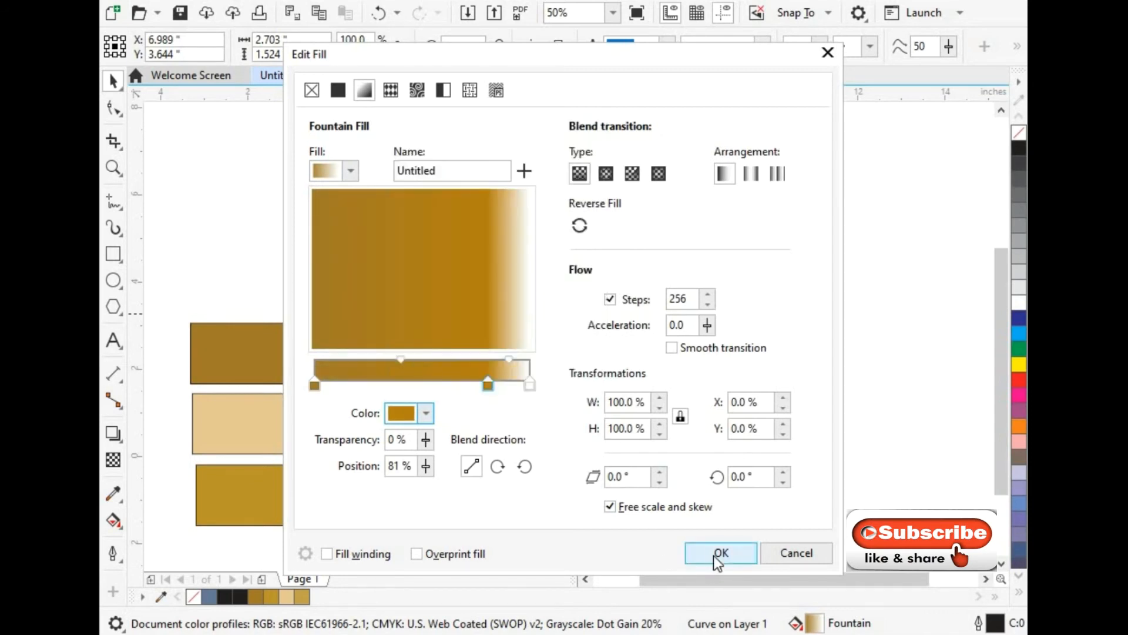
# - Add a second color stop at 58% in muted tan gold to the rightmost leaf's fountain fill and apply it
pyautogui.doubleClick(442, 374)
pyautogui.click(426, 414)
pyautogui.click(450, 215)
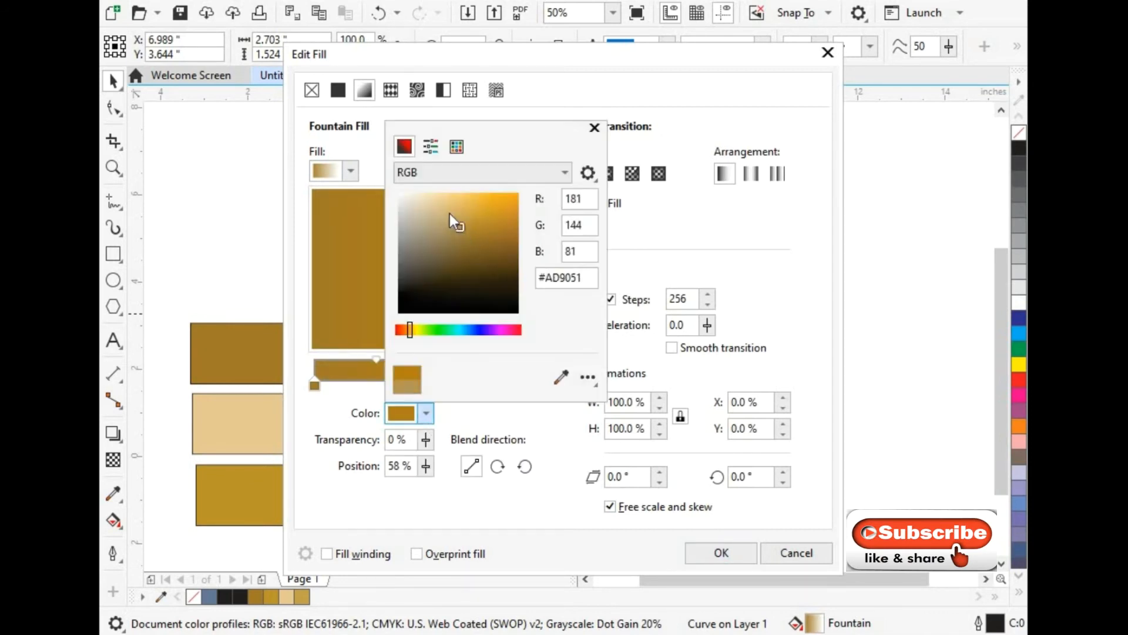
pyautogui.click(721, 551)
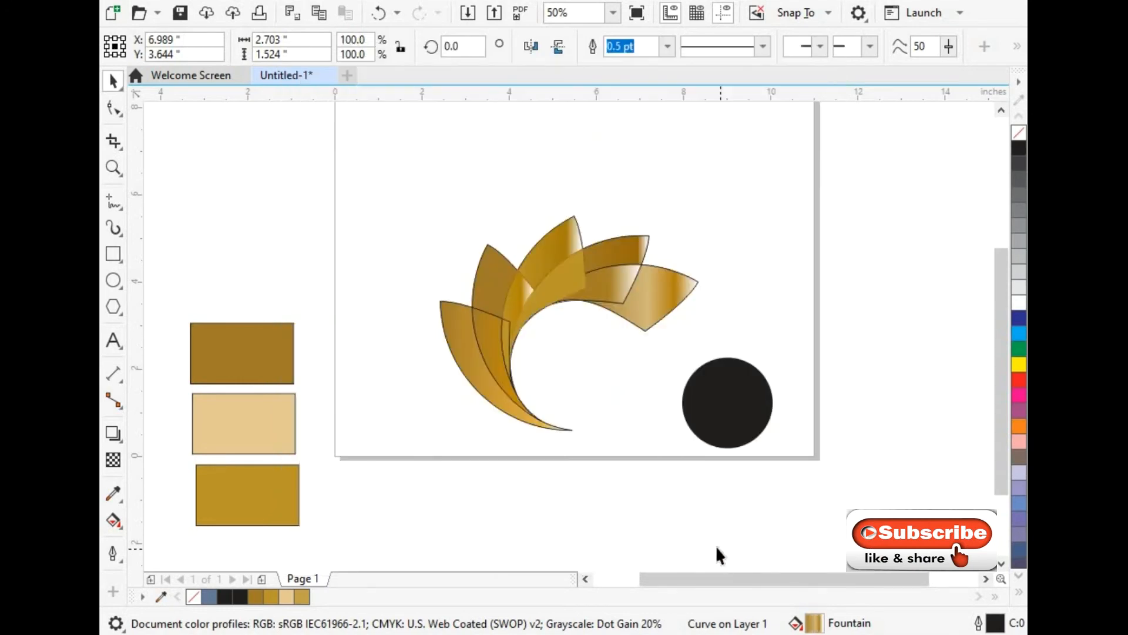
# - Remove the outlines from the lowest leaf, its overlap with the second leaf, the second leaf's upper piece and the central leaf
pyautogui.click(470, 345)
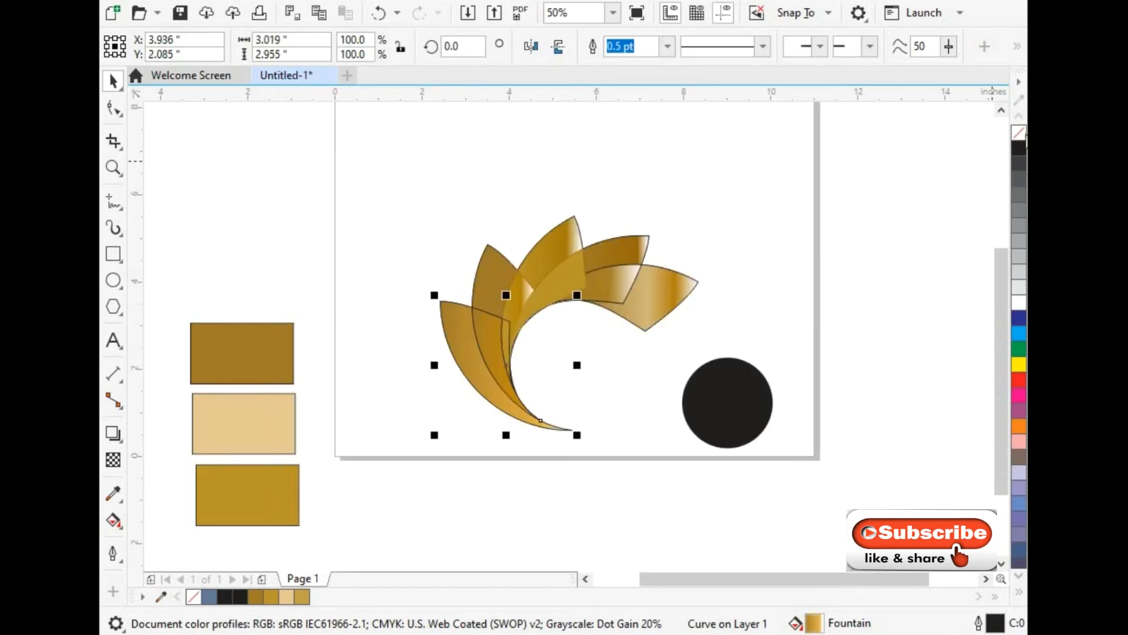
pyautogui.rightClick(1019, 133)
pyautogui.click(488, 327)
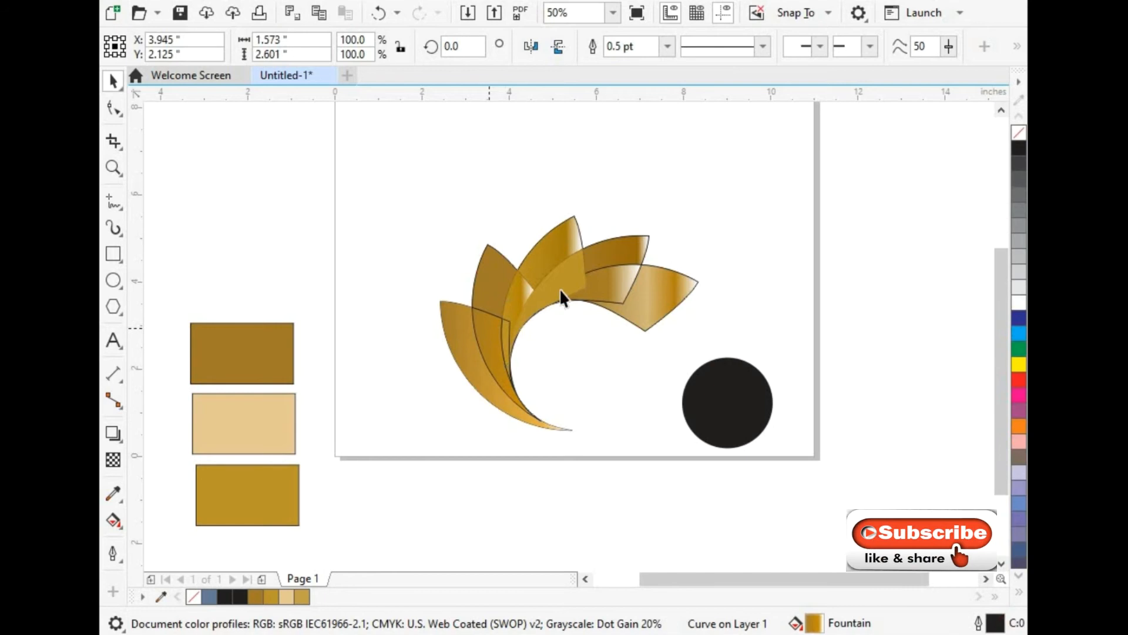
pyautogui.rightClick(1019, 133)
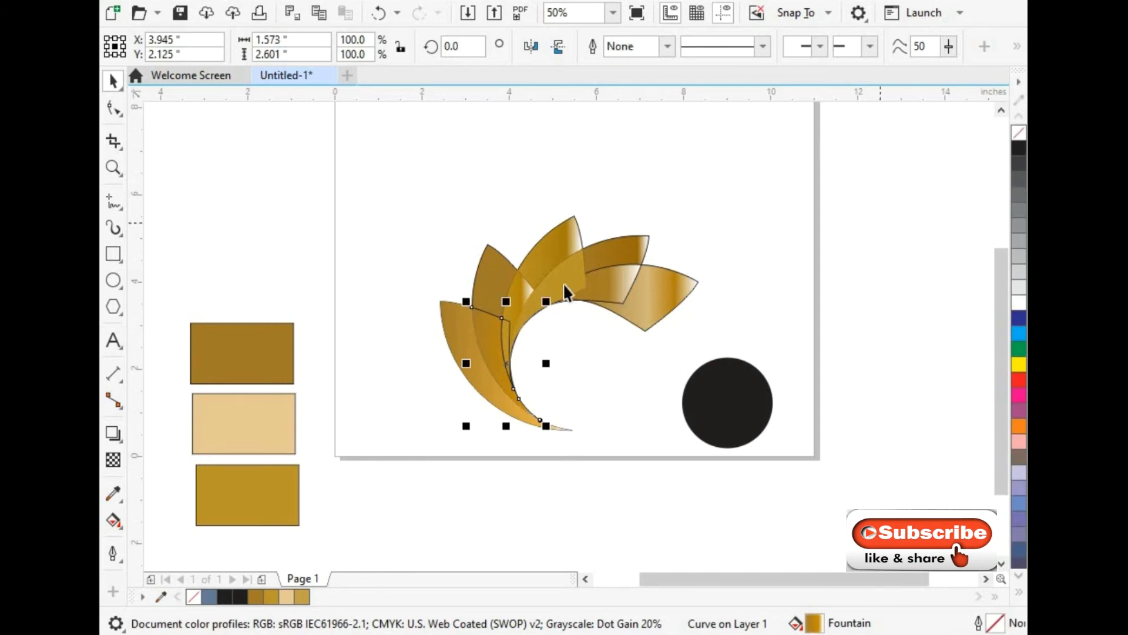
pyautogui.click(498, 267)
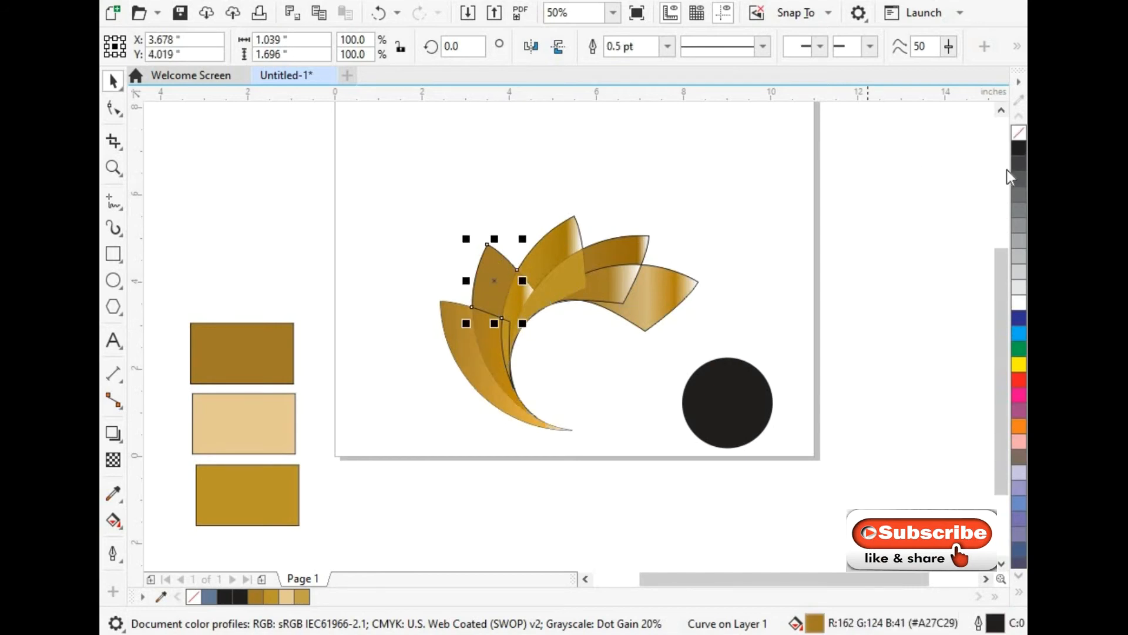
pyautogui.rightClick(1019, 133)
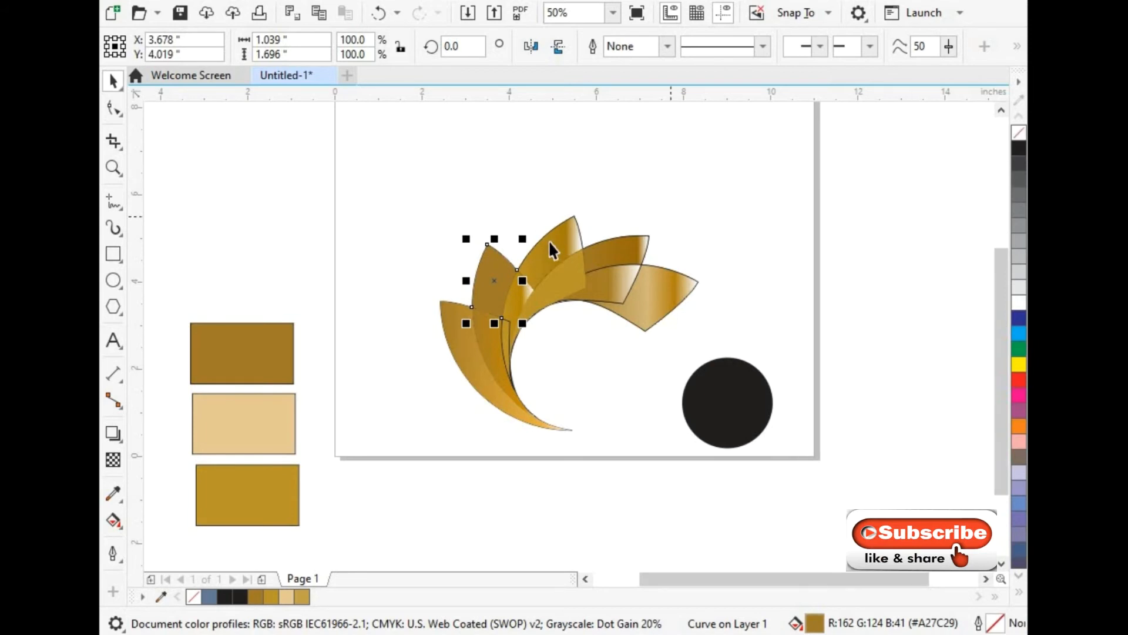
pyautogui.click(547, 242)
pyautogui.rightClick(1018, 134)
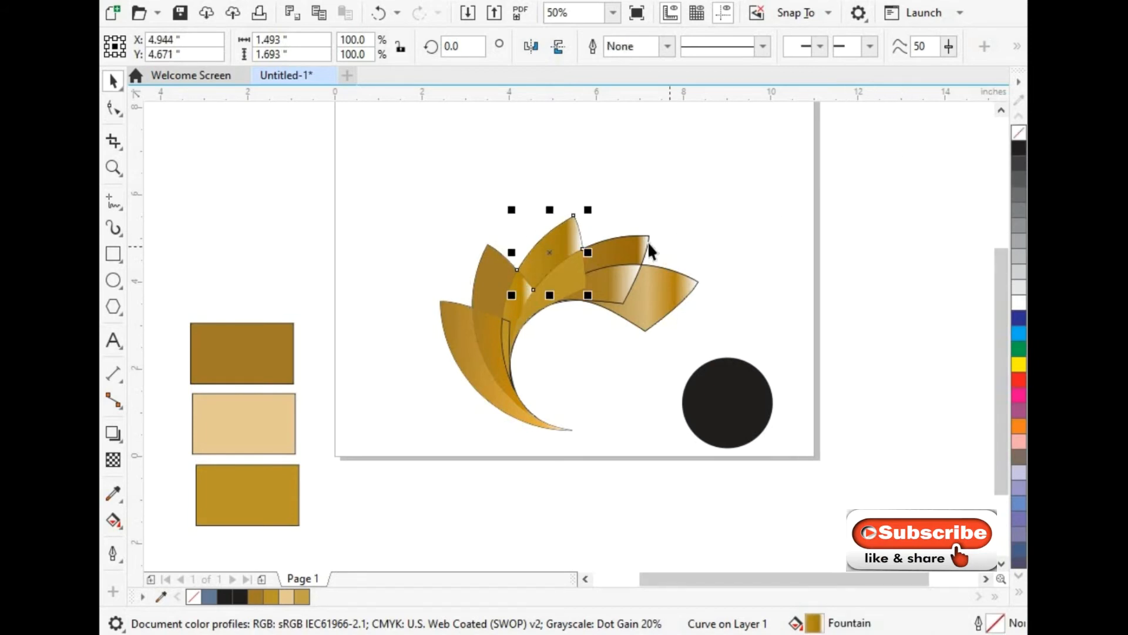
# - Remove the outlines from the fourth leaf piece, the rightmost leaf and the piece where they overlap
pyautogui.click(646, 244)
pyautogui.rightClick(1019, 136)
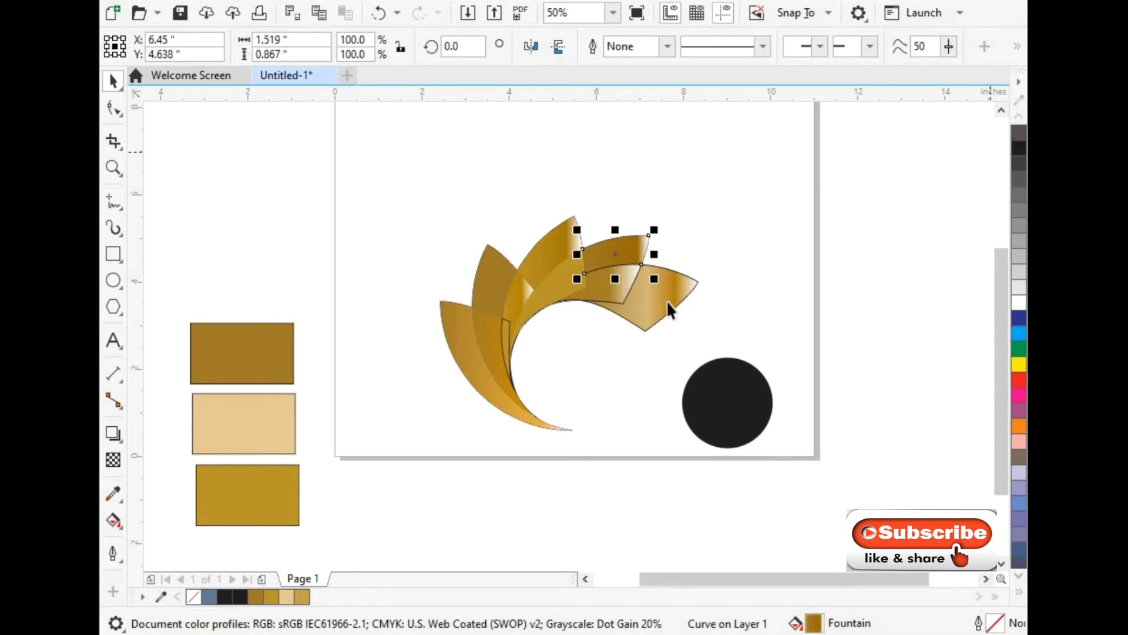
pyautogui.click(666, 298)
pyautogui.rightClick(1016, 135)
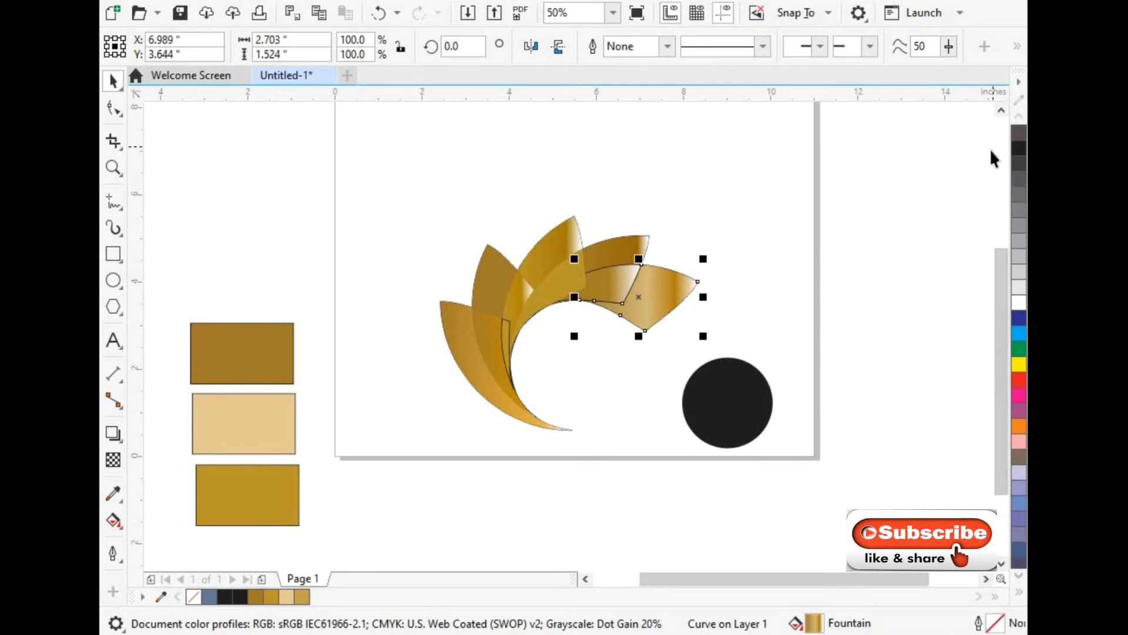
pyautogui.click(611, 284)
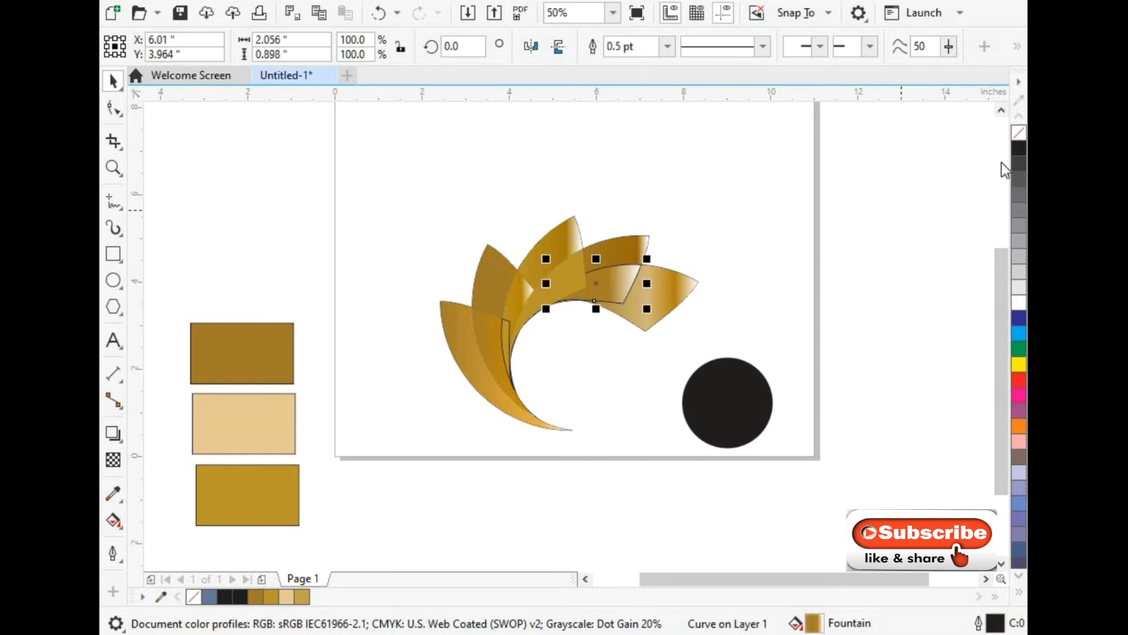
pyautogui.rightClick(1020, 136)
# - Remove the outline from the narrow overlap sliver on the inner curve beside the lowest leaves
pyautogui.click(636, 251)
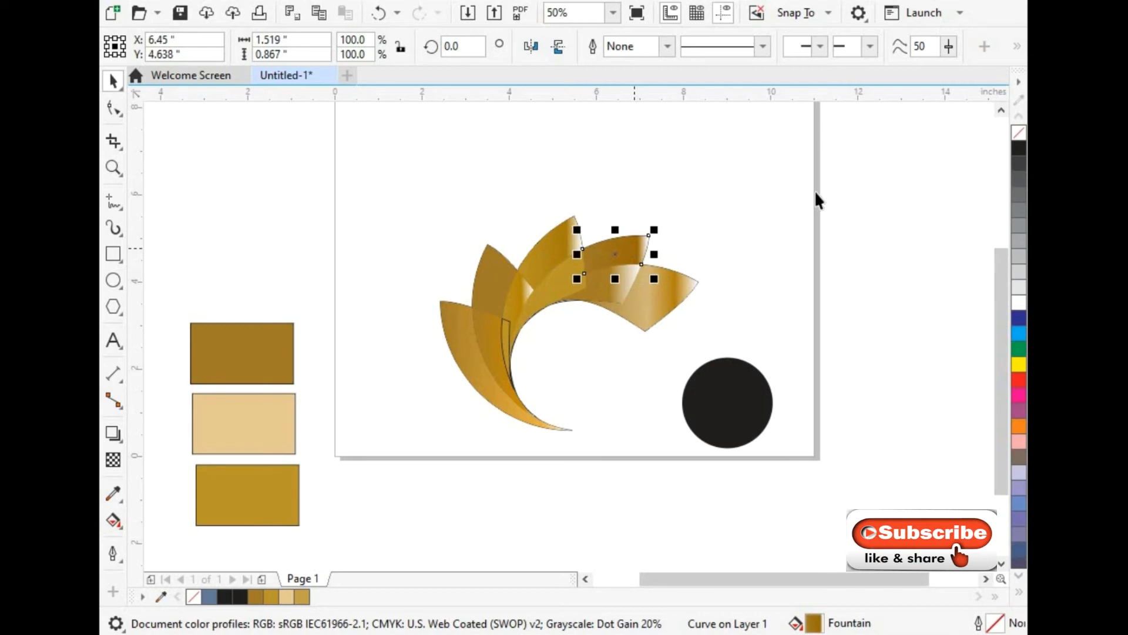
pyautogui.click(506, 337)
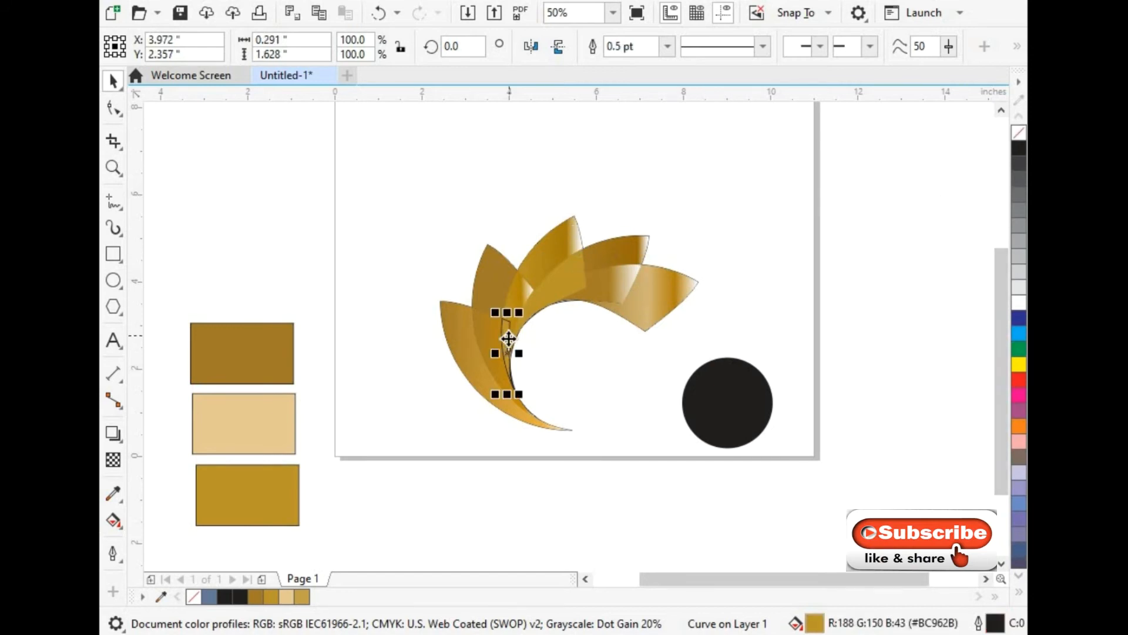
pyautogui.rightClick(1020, 136)
pyautogui.click(863, 259)
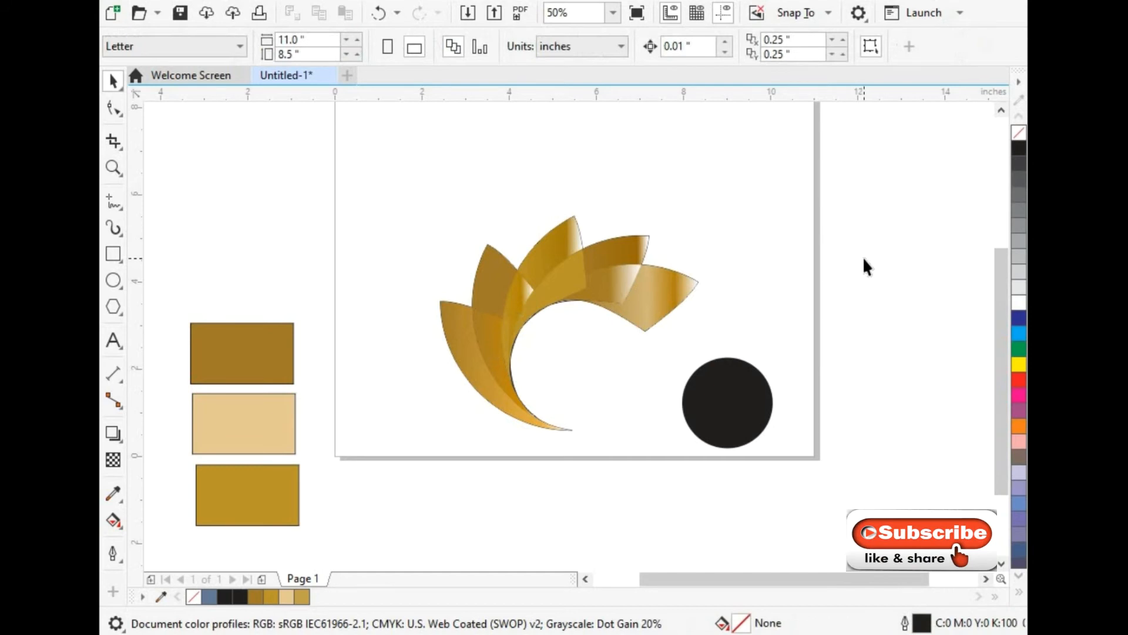
pyautogui.click(512, 359)
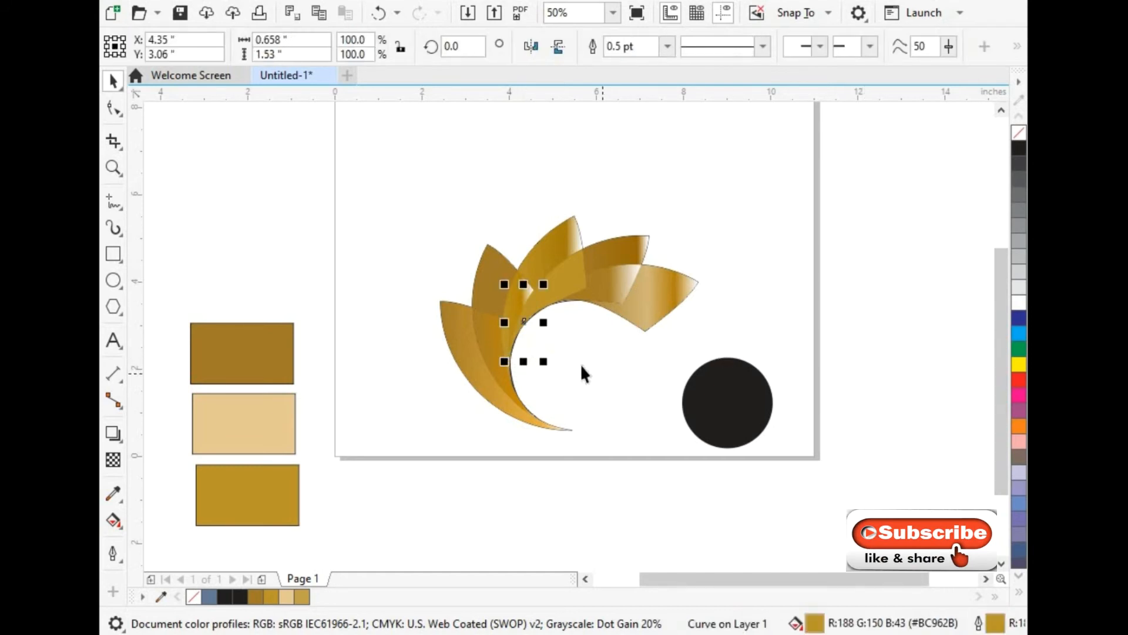
pyautogui.click(378, 189)
pyautogui.moveTo(613, 411); pyautogui.dragTo(678, 452)
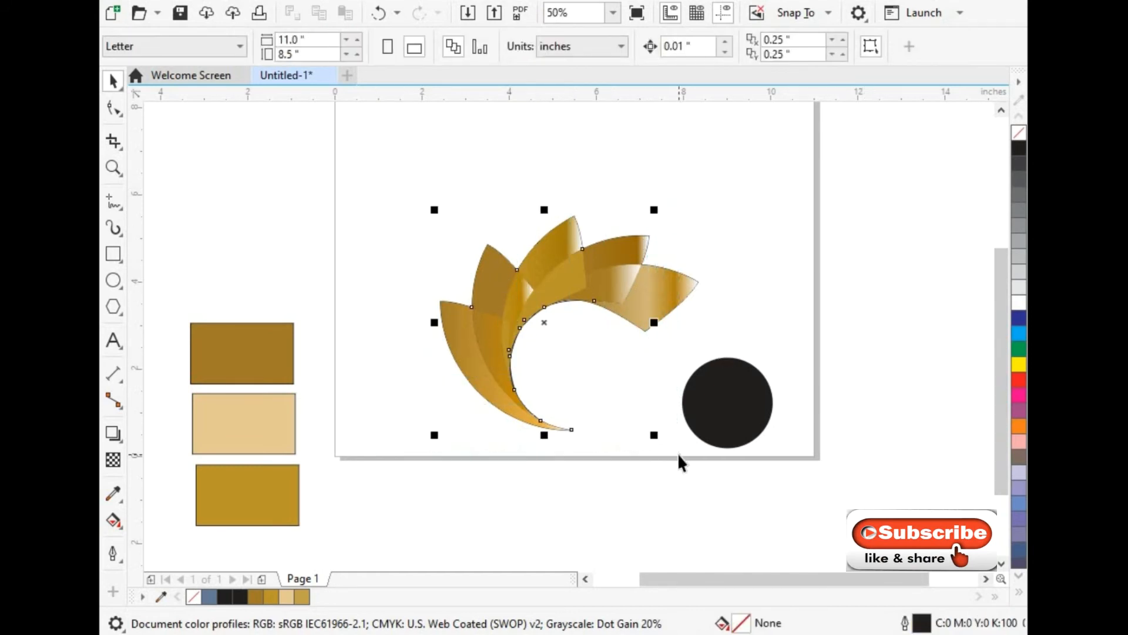
# - Delete the three gold sample color rectangles beside the page
pyautogui.click(149, 255)
pyautogui.moveTo(314, 493); pyautogui.dragTo(176, 548)
pyautogui.press('Delete')
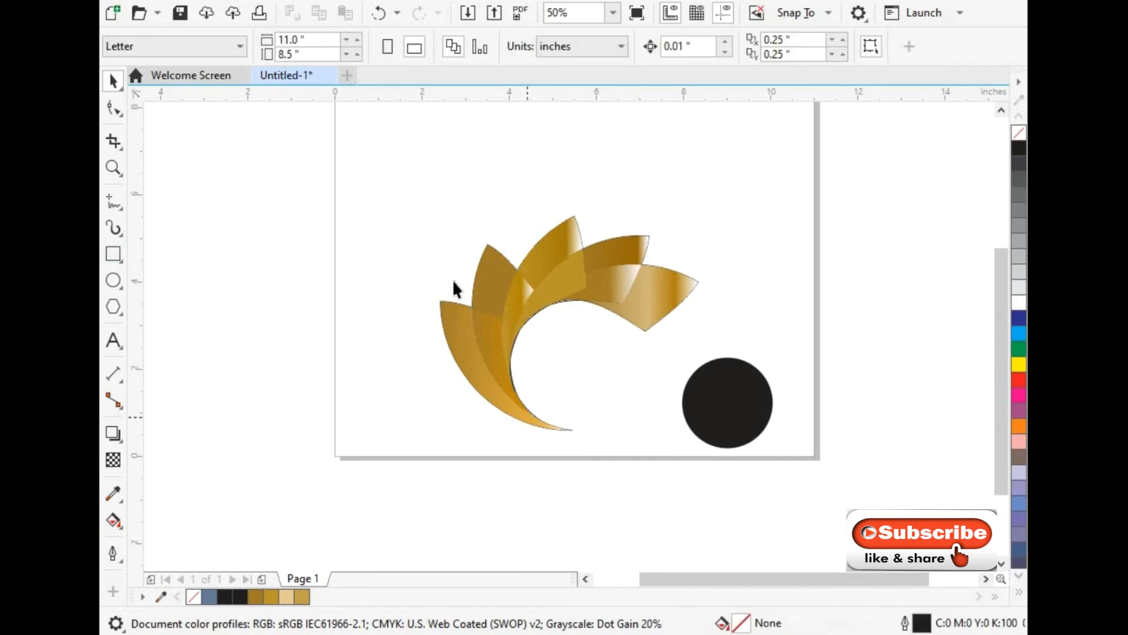
# - Set the end color of the lowest leaf's fountain fill to gold #A68131, sampled from the fill preview
pyautogui.click(513, 306)
pyautogui.click(592, 320)
pyautogui.moveTo(522, 388); pyautogui.dragTo(700, 461)
pyautogui.click(518, 418)
pyautogui.click(519, 416)
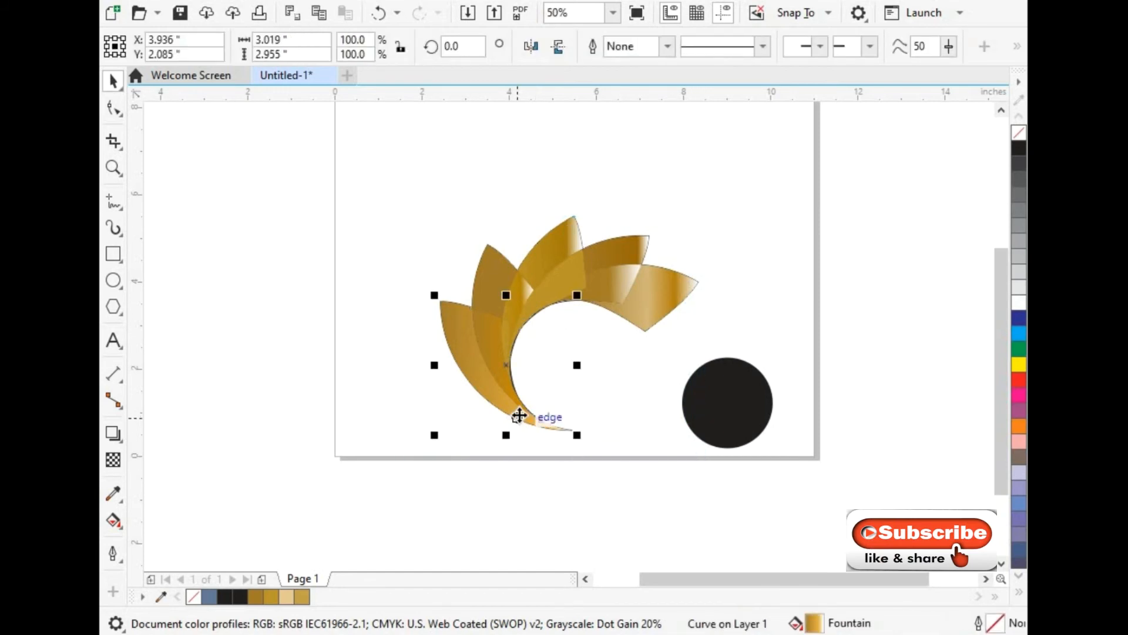
pyautogui.press('F11')
pyautogui.moveTo(483, 389); pyautogui.dragTo(527, 386)
pyautogui.click(528, 387)
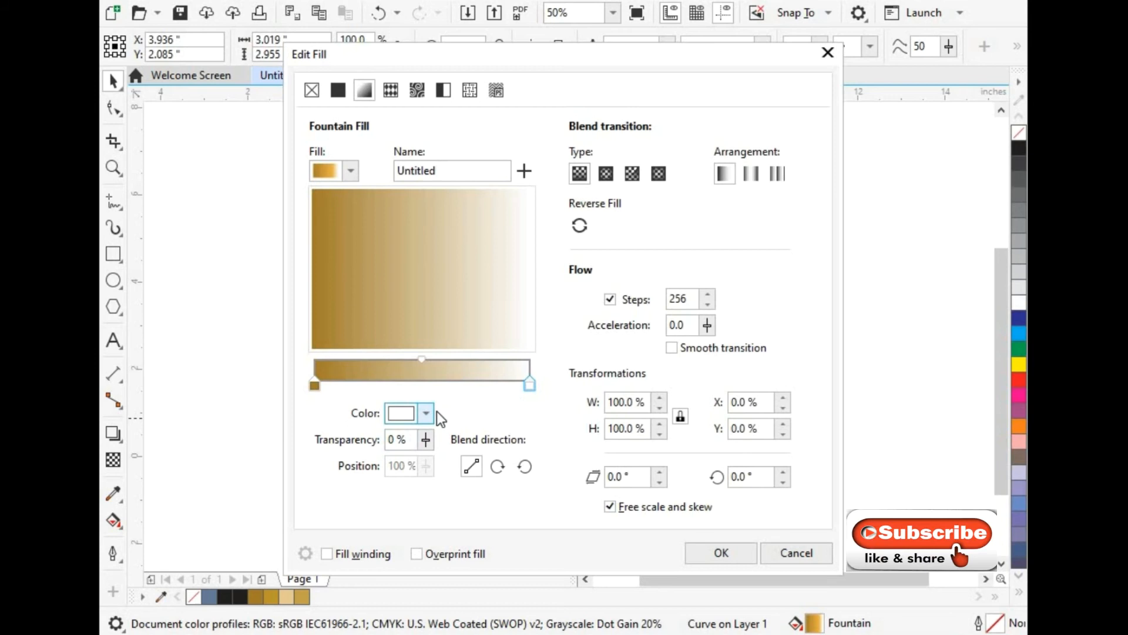
pyautogui.click(426, 413)
pyautogui.moveTo(419, 330); pyautogui.dragTo(411, 331)
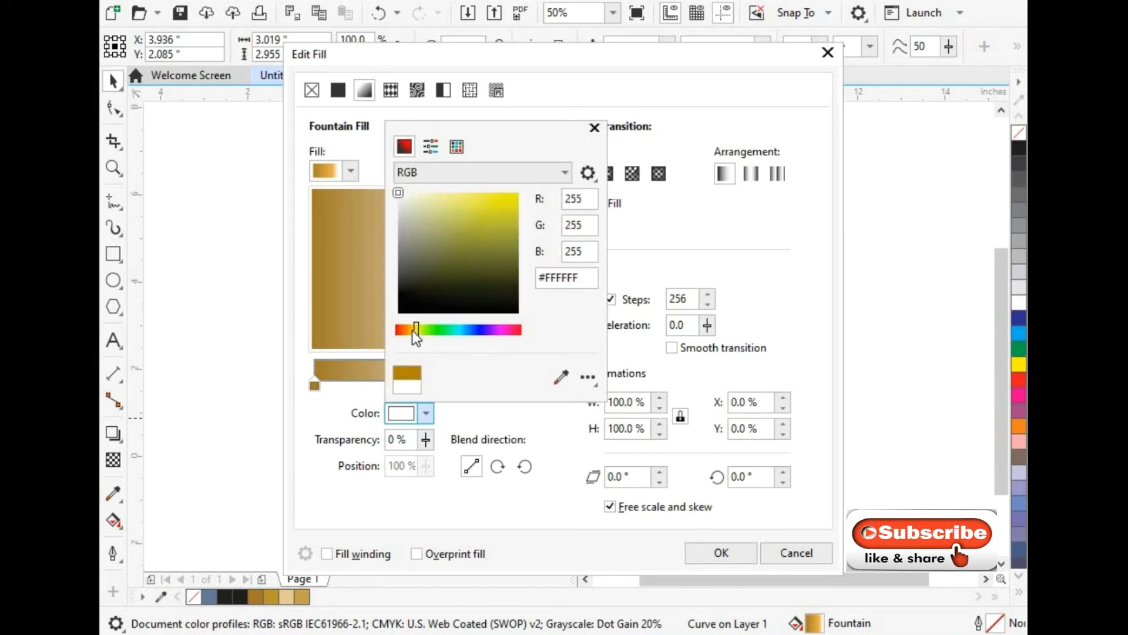
pyautogui.click(563, 378)
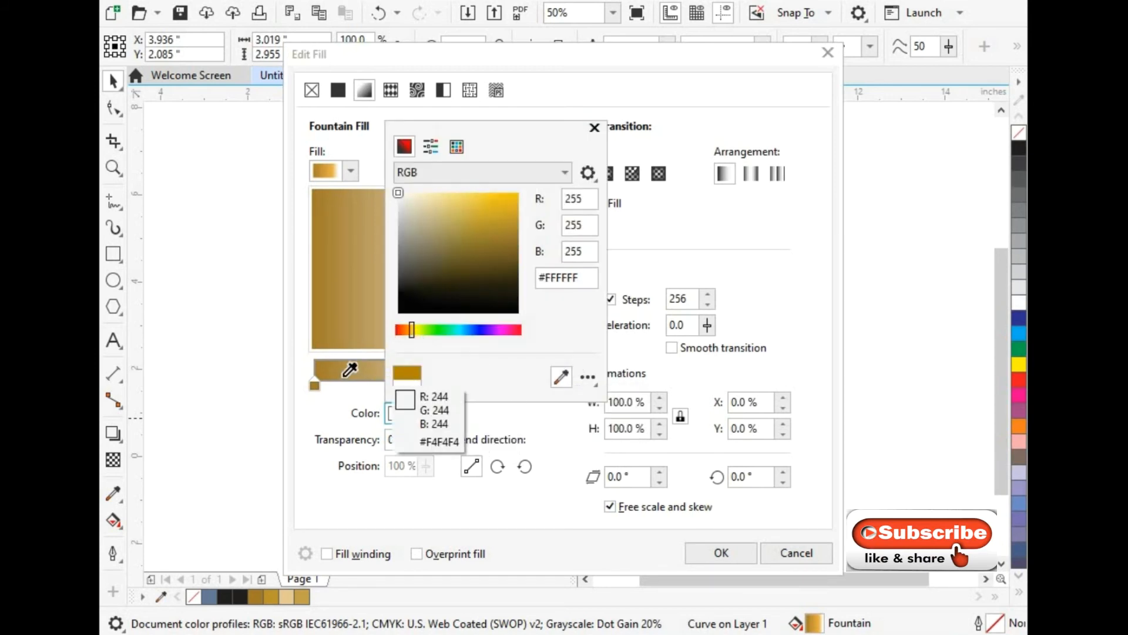
pyautogui.click(320, 199)
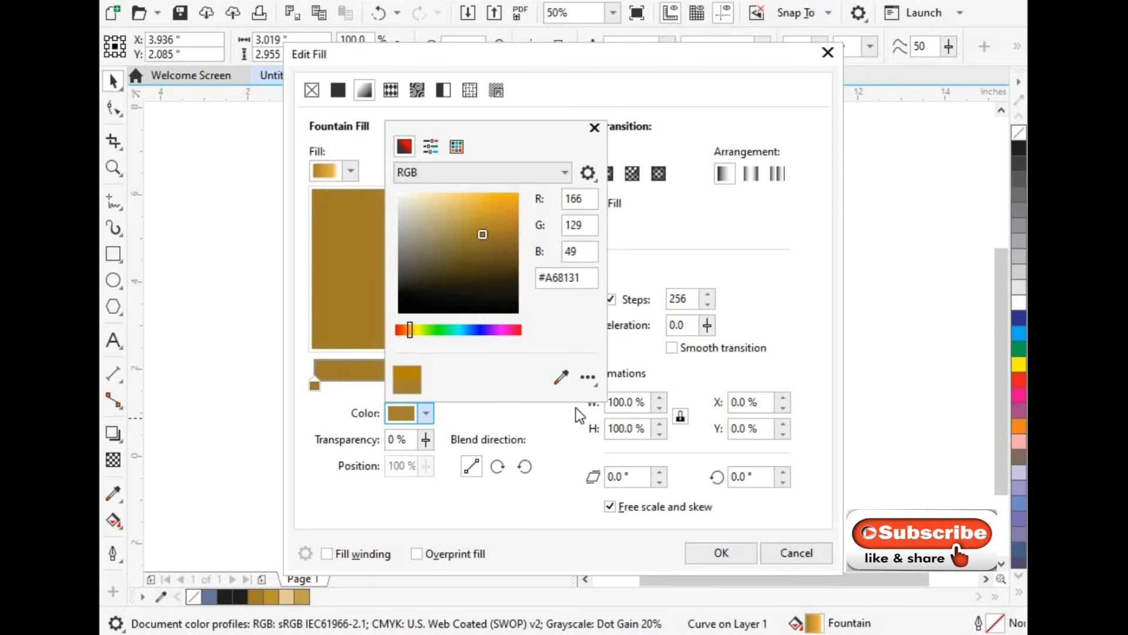
pyautogui.click(735, 545)
pyautogui.click(736, 545)
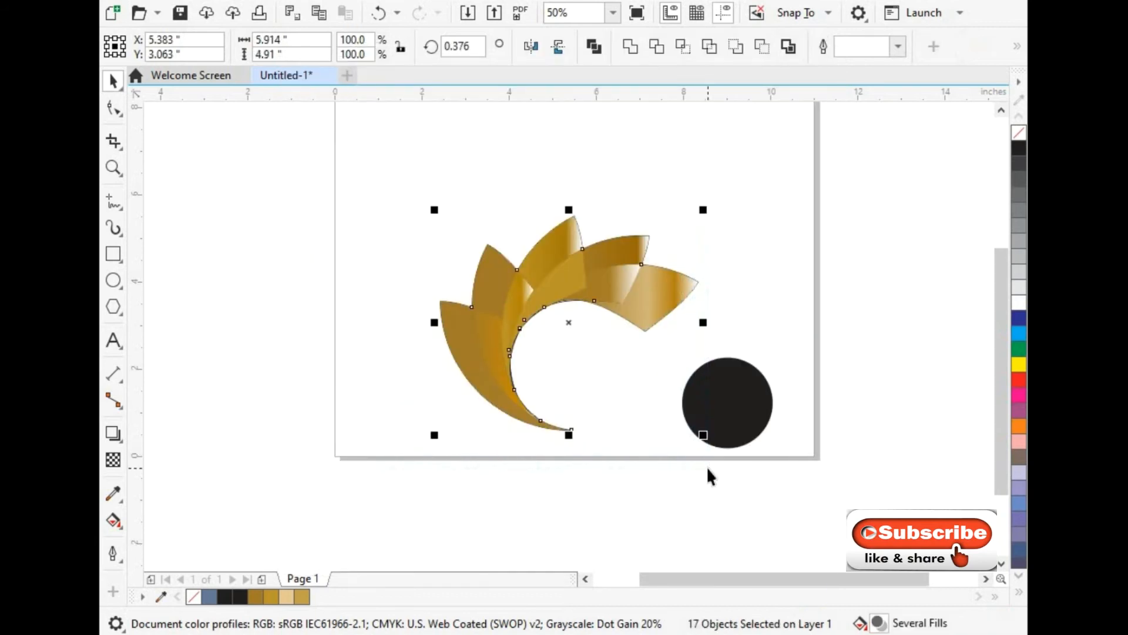
# - Group all the leaf pieces and place a duplicate of the group across the page's left edge
pyautogui.hotkey('ctrl', 'g')
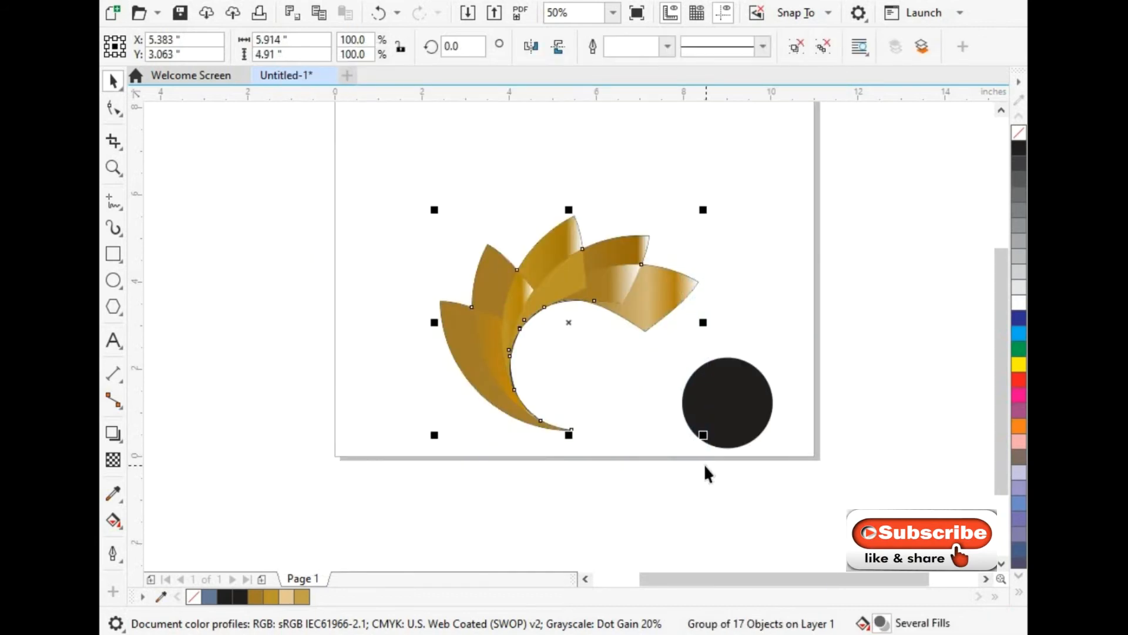
pyautogui.moveTo(570, 320); pyautogui.dragTo(319, 278)
pyautogui.click(319, 278)
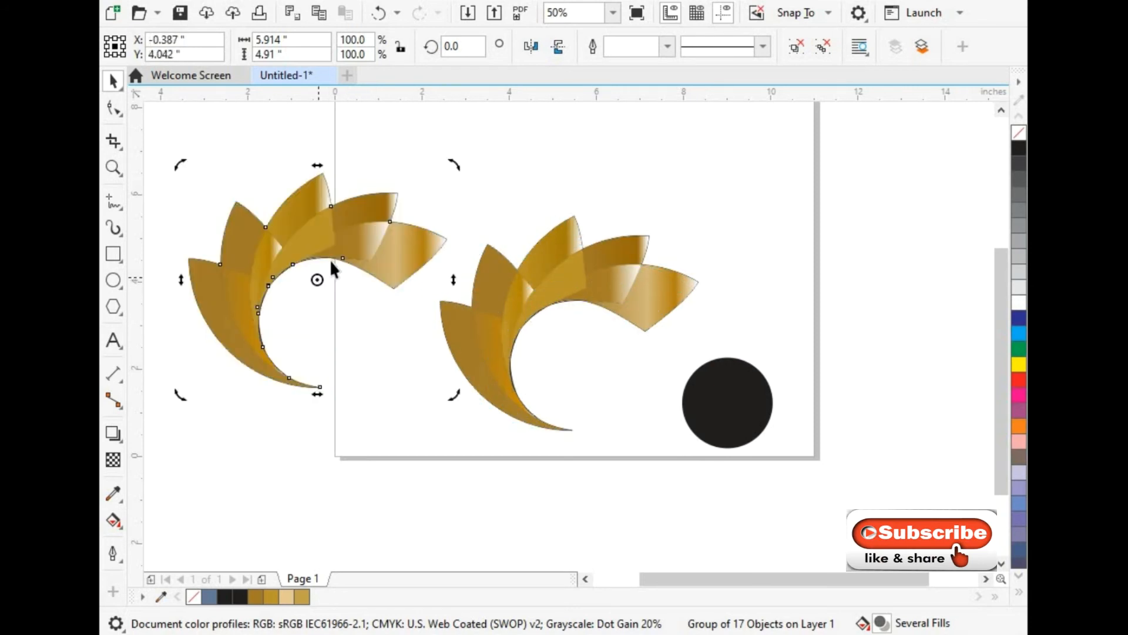
# - Mirror the duplicated leaf group horizontally, keeping its vertical orientation
pyautogui.click(532, 46)
pyautogui.click(532, 46)
pyautogui.click(532, 46)
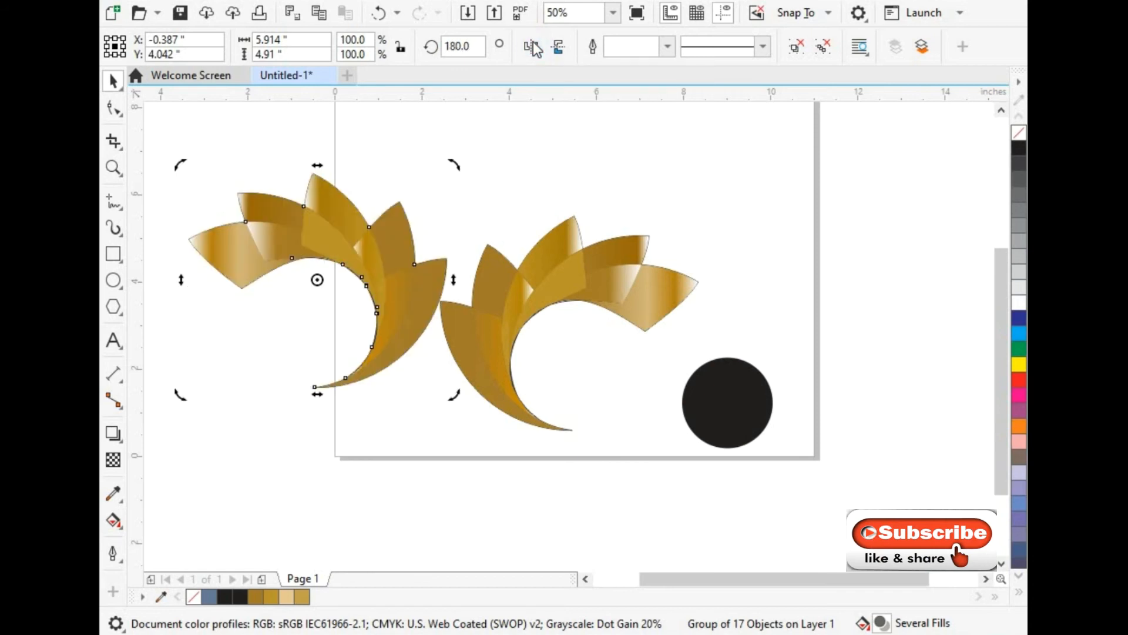
pyautogui.click(557, 52)
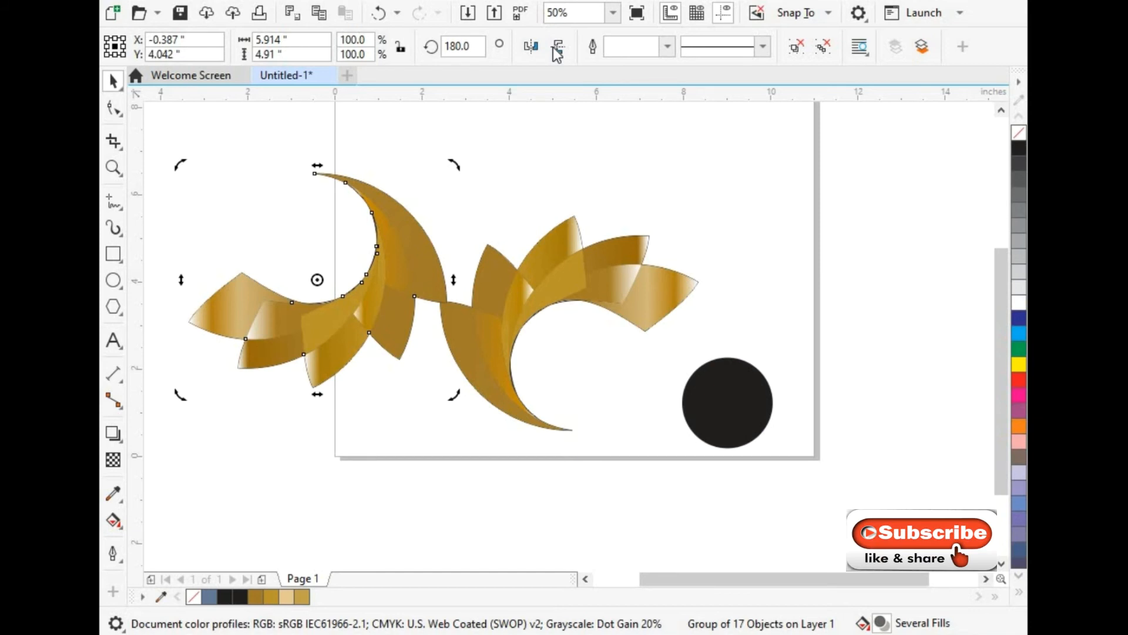
pyautogui.click(557, 51)
# - Rotate the mirrored leaf group clockwise to an angle of about 132.7°
pyautogui.moveTo(455, 395); pyautogui.dragTo(325, 435)
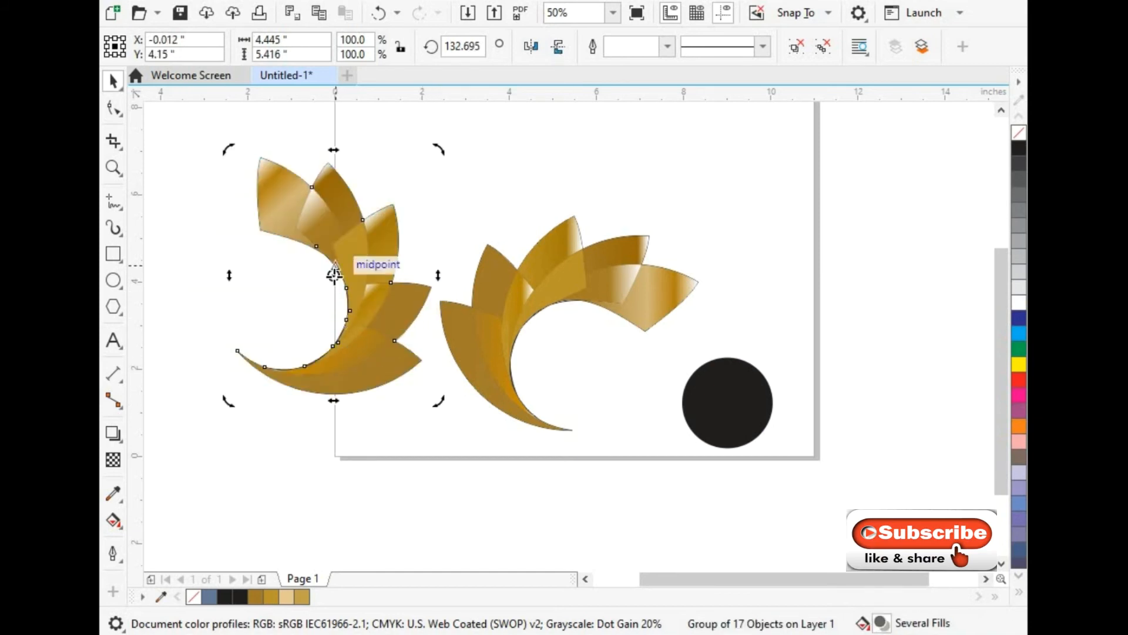
pyautogui.moveTo(333, 274); pyautogui.dragTo(341, 270)
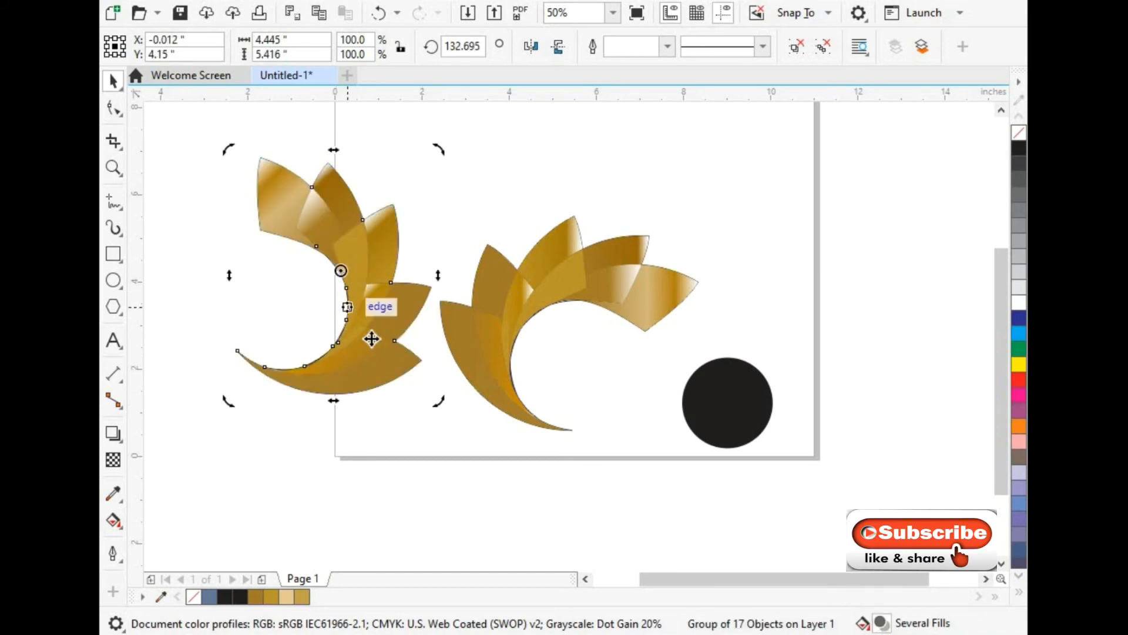
pyautogui.click(189, 244)
pyautogui.click(397, 347)
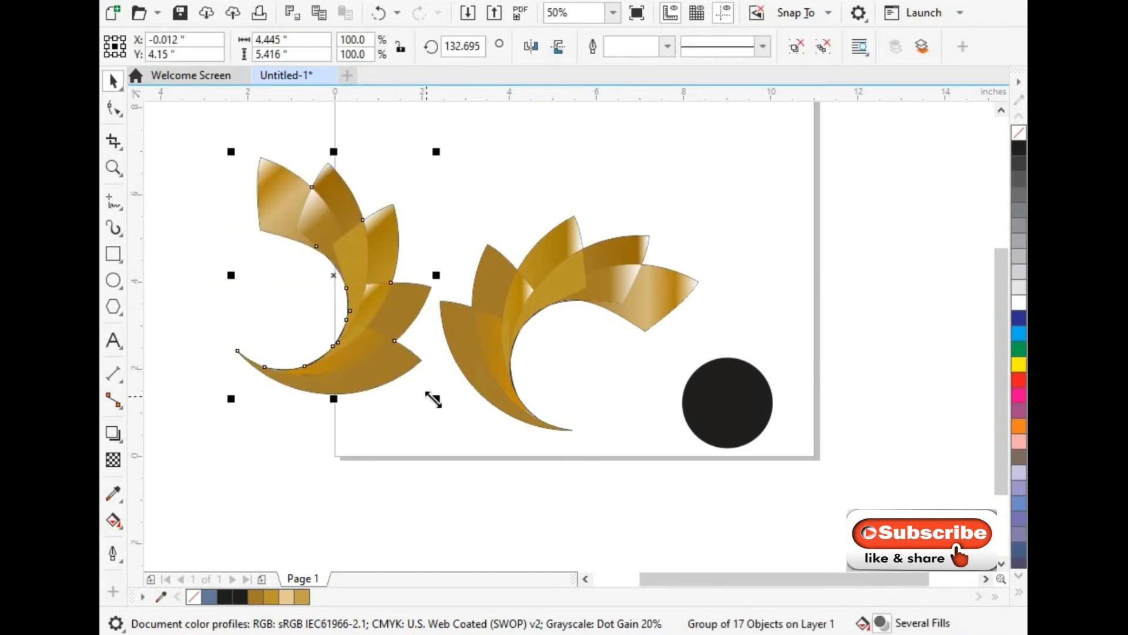
# - Scale the mirrored leaf group to about 45% and place it in the opening of the large leaf fan
pyautogui.moveTo(436, 400); pyautogui.dragTo(353, 310)
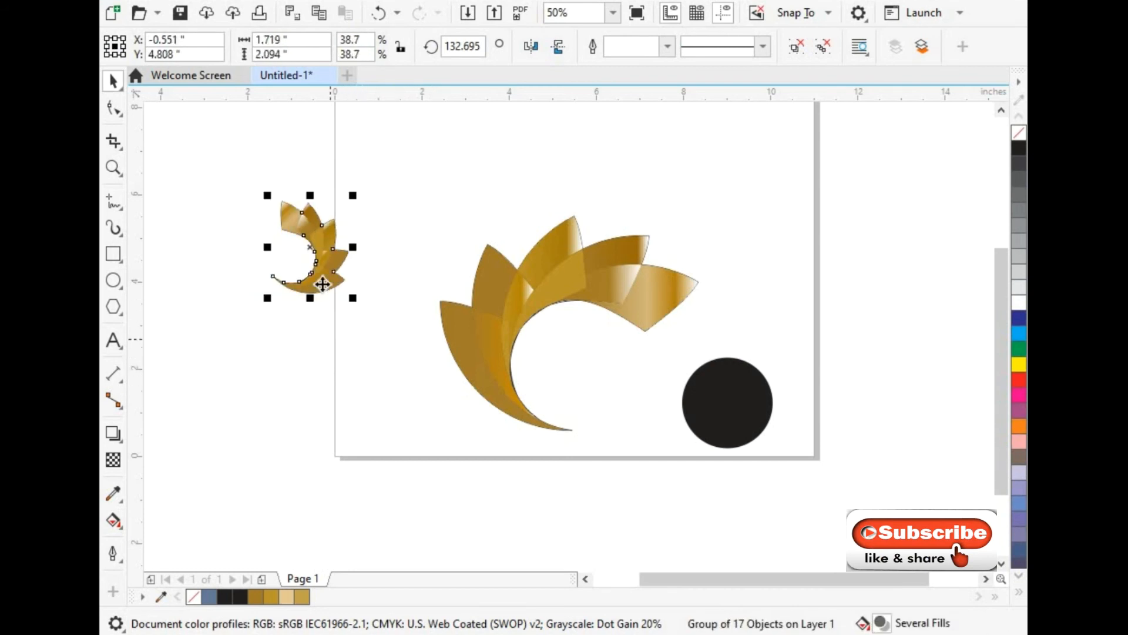
pyautogui.moveTo(311, 248); pyautogui.dragTo(611, 363)
pyautogui.moveTo(653, 416)
pyautogui.mouseDown()
pyautogui.moveTo(667, 449)
pyautogui.moveTo(664, 432)
pyautogui.mouseUp()
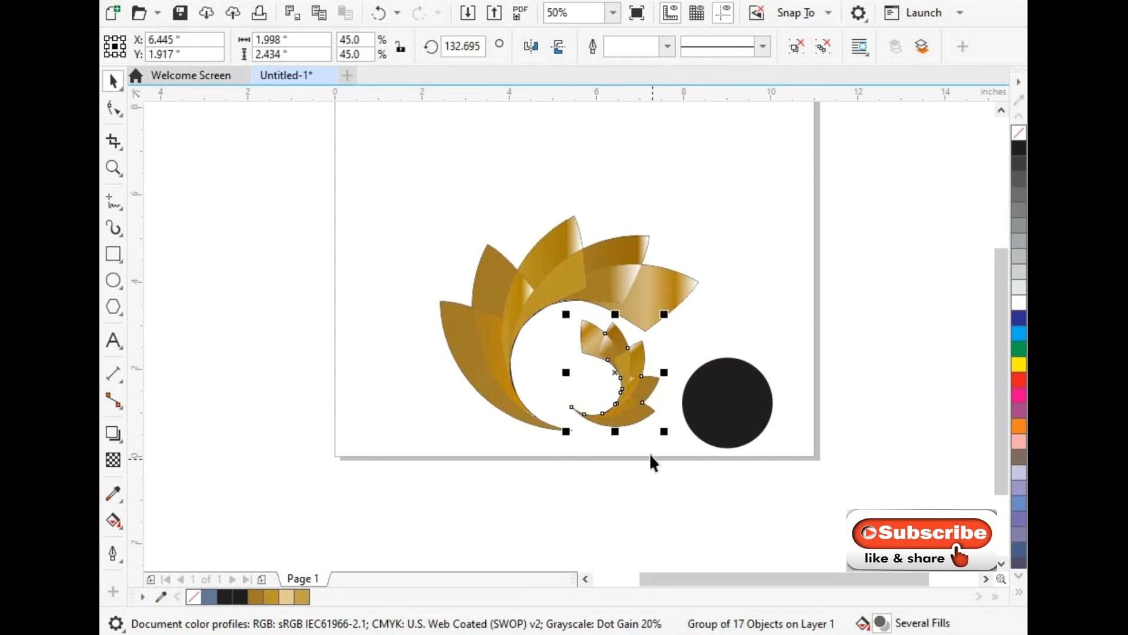
pyautogui.click(633, 488)
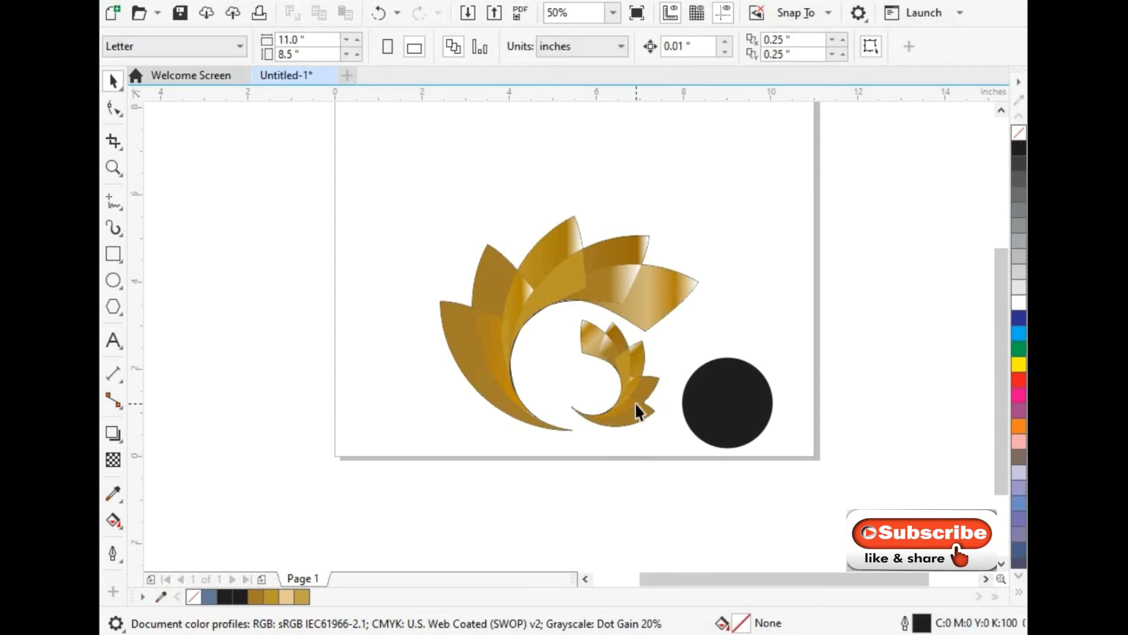
# - Shift the small leaf group left so it nests inside the inner curve of the large leaf fan
pyautogui.click(636, 410)
pyautogui.moveTo(621, 384); pyautogui.dragTo(590, 372)
pyautogui.moveTo(642, 437); pyautogui.dragTo(644, 438)
pyautogui.click(630, 462)
pyautogui.click(587, 373)
pyautogui.moveTo(587, 372); pyautogui.dragTo(597, 372)
pyautogui.click(612, 499)
# - Fill the black circle with the gold #A27C2A sampled from the lowest large leaf
pyautogui.click(726, 414)
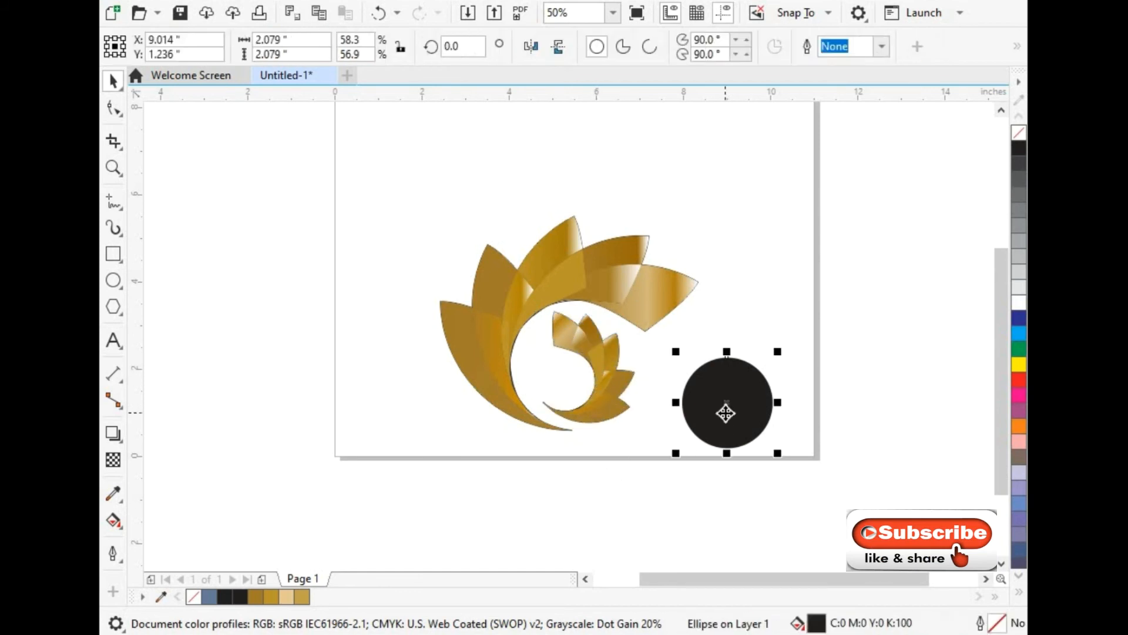
pyautogui.click(113, 492)
pyautogui.click(450, 330)
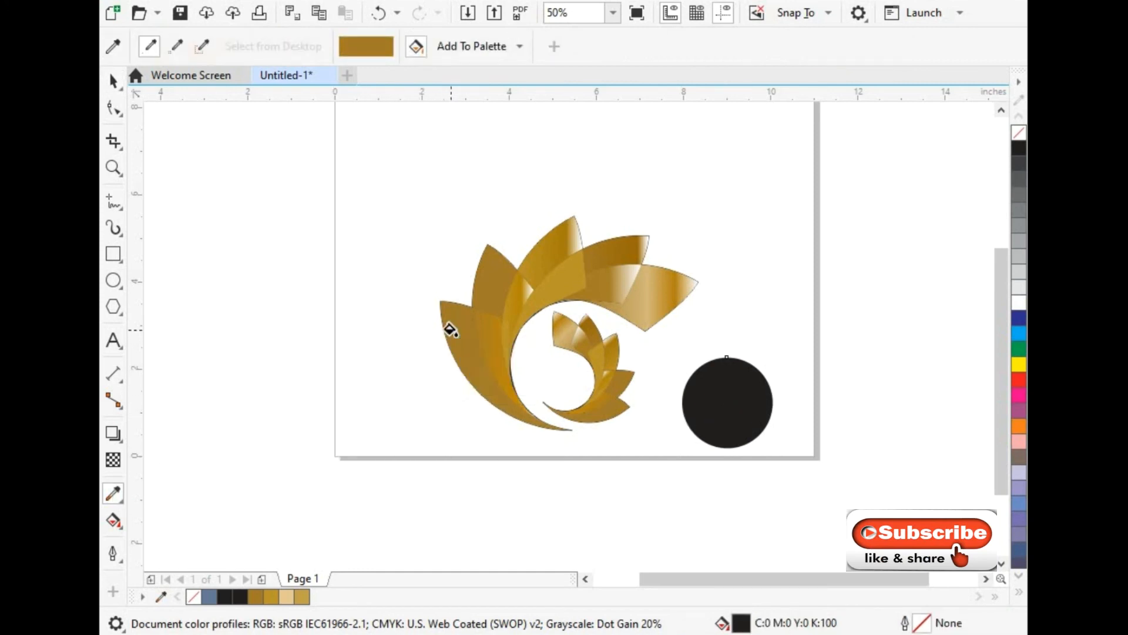
pyautogui.click(731, 378)
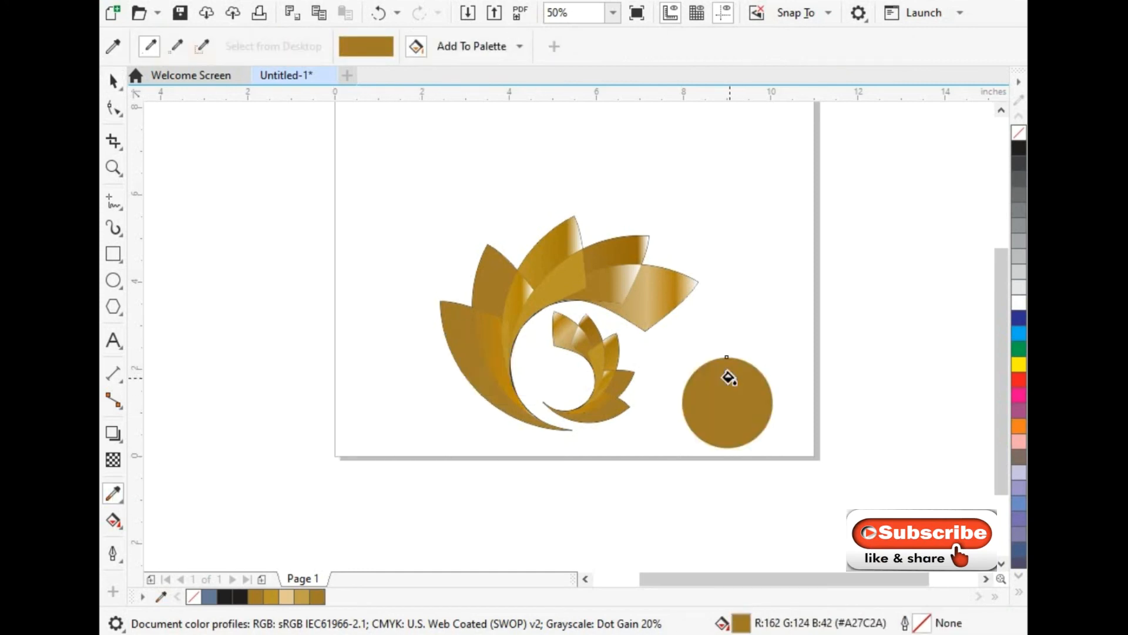
# - Apply a linear gold-to-white fountain fill to the circle, running diagonally from its center toward the lower right
pyautogui.click(116, 521)
pyautogui.click(121, 528)
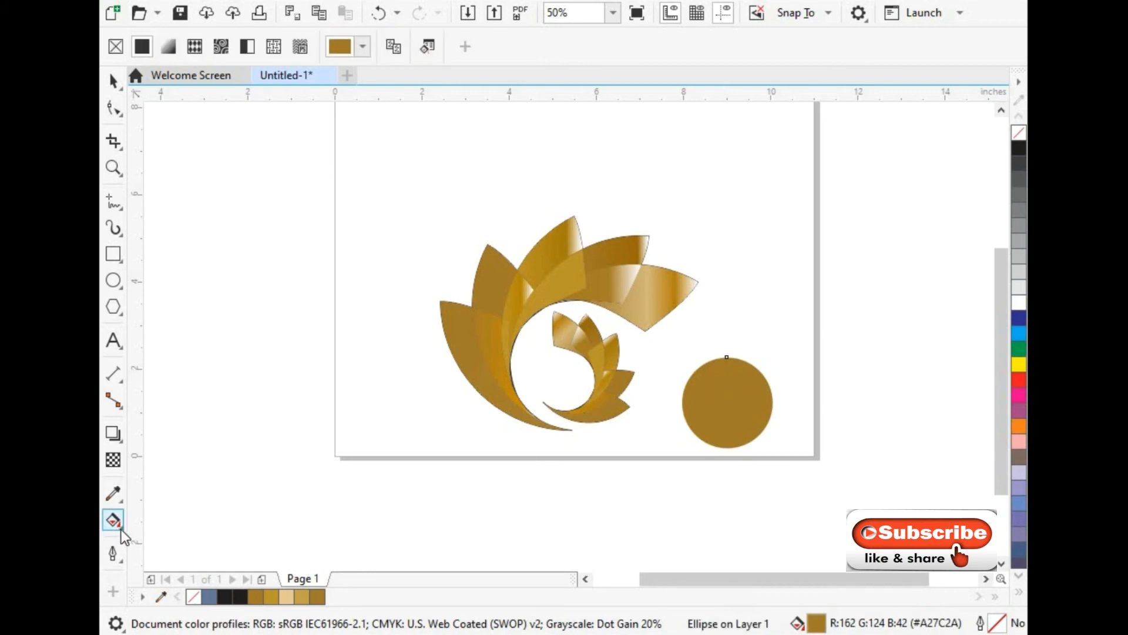
pyautogui.click(206, 522)
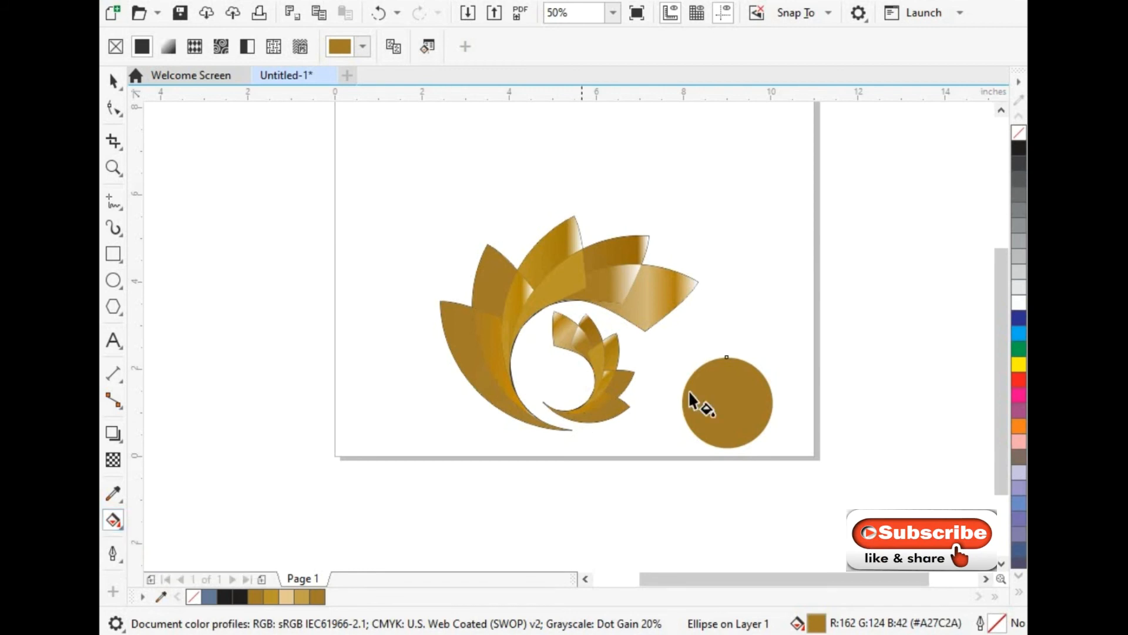
pyautogui.click(731, 355)
pyautogui.moveTo(731, 329); pyautogui.dragTo(787, 515)
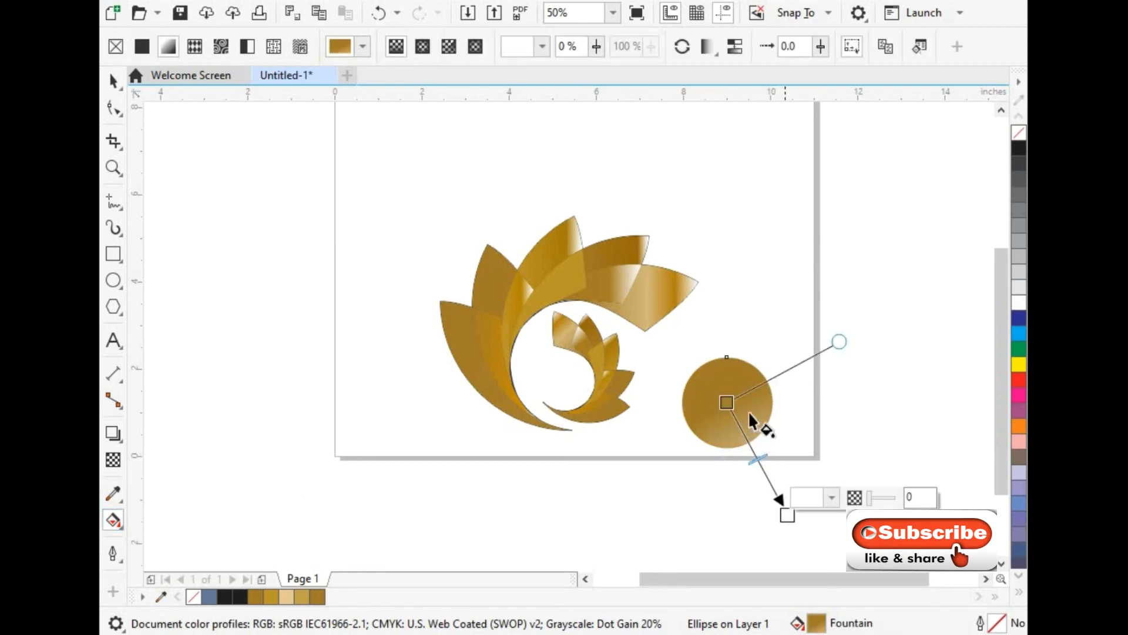
pyautogui.moveTo(726, 403)
pyautogui.mouseDown()
pyautogui.moveTo(716, 371)
pyautogui.moveTo(727, 402)
pyautogui.mouseUp()
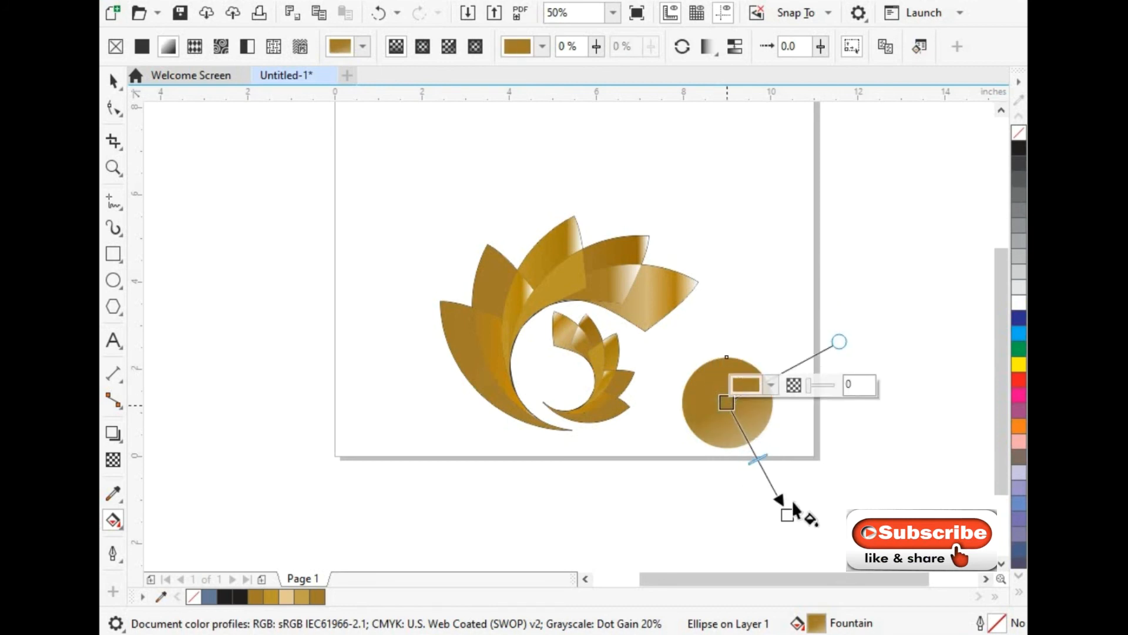
pyautogui.moveTo(787, 513)
pyautogui.mouseDown()
pyautogui.moveTo(735, 429)
pyautogui.moveTo(805, 509)
pyautogui.mouseUp()
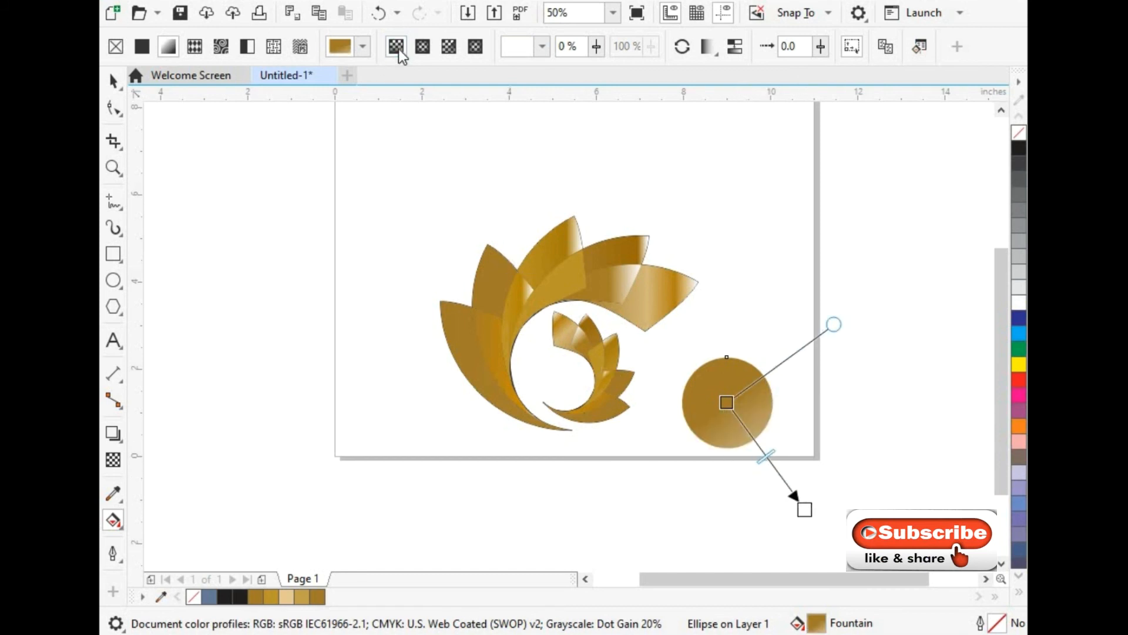
# - Change the circle's fountain fill to elliptical, center its white highlight on the circle and shorten the blend within the circle
pyautogui.click(423, 47)
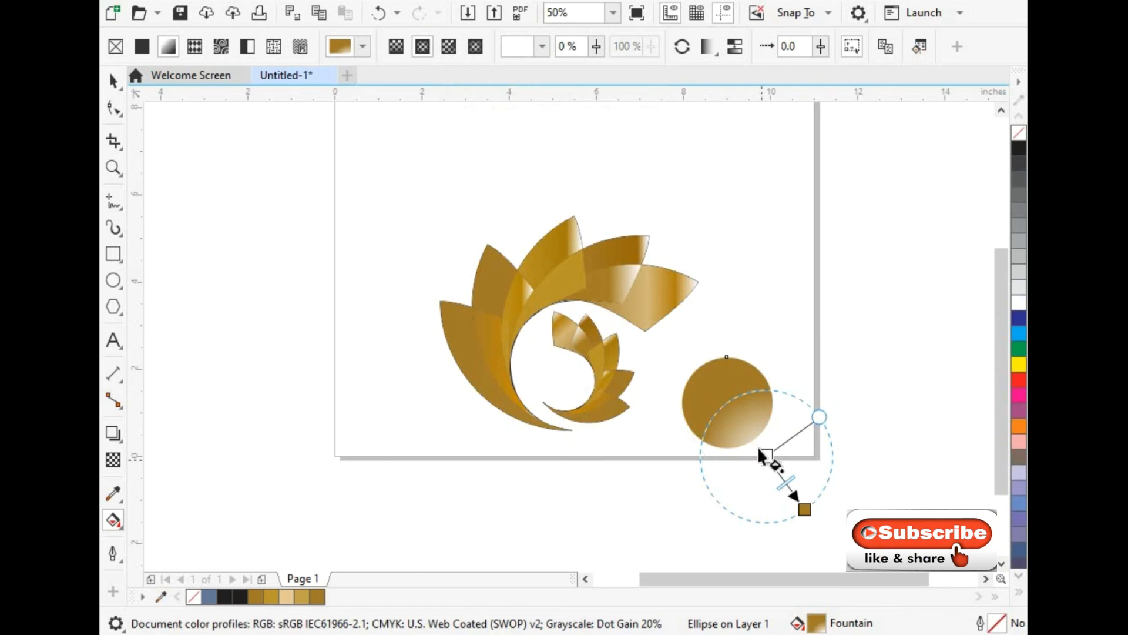
pyautogui.moveTo(765, 456); pyautogui.dragTo(722, 419)
pyautogui.moveTo(718, 412)
pyautogui.mouseDown()
pyautogui.moveTo(727, 403)
pyautogui.moveTo(767, 480)
pyautogui.moveTo(745, 406)
pyautogui.moveTo(727, 402)
pyautogui.mouseUp()
pyautogui.moveTo(804, 509); pyautogui.dragTo(735, 429)
pyautogui.click(757, 503)
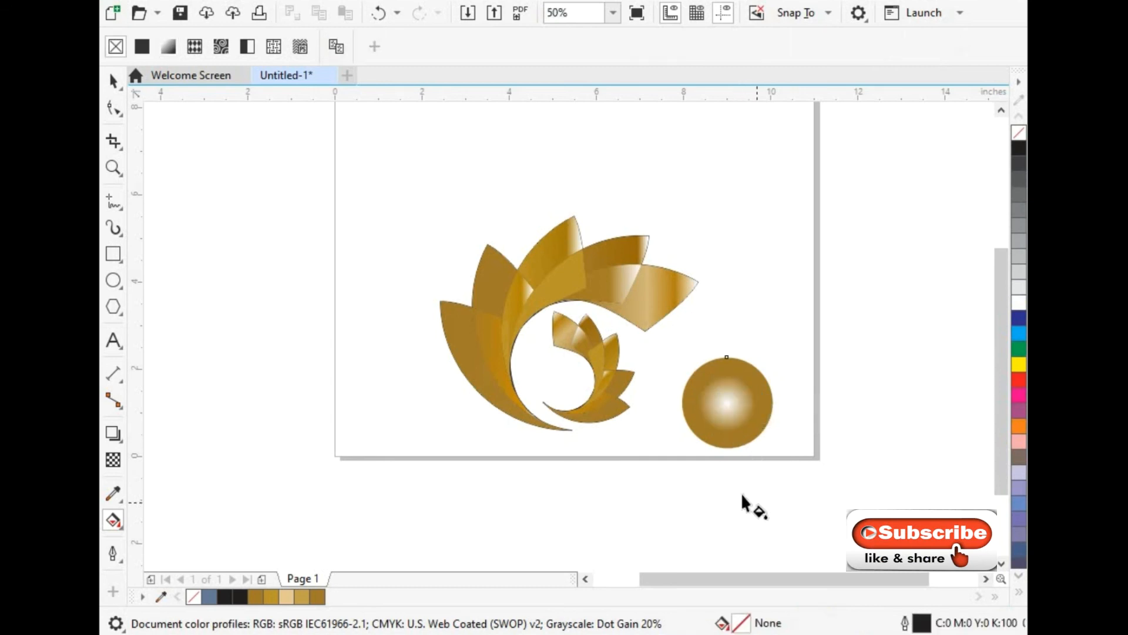
# - Reduce the circle to about 1.14 in across and place it inside the curve of the small leaf group
pyautogui.click(113, 82)
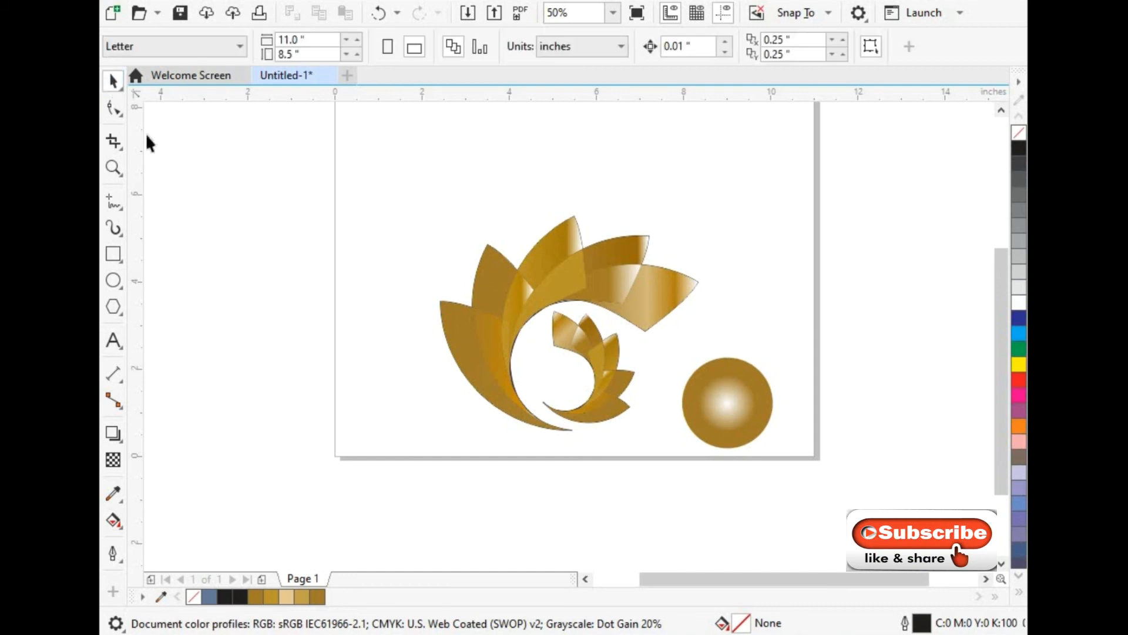
pyautogui.click(728, 410)
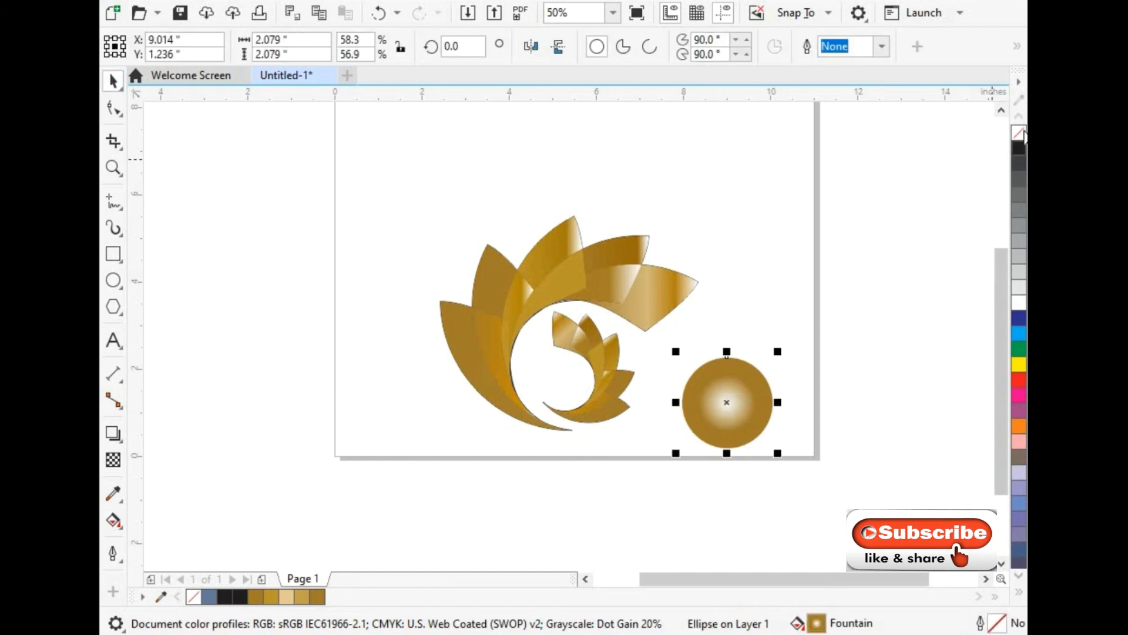
pyautogui.moveTo(729, 404)
pyautogui.mouseDown()
pyautogui.moveTo(579, 383)
pyautogui.moveTo(735, 395)
pyautogui.moveTo(726, 424)
pyautogui.mouseUp()
pyautogui.moveTo(778, 458); pyautogui.dragTo(762, 437)
pyautogui.moveTo(618, 406); pyautogui.dragTo(549, 373)
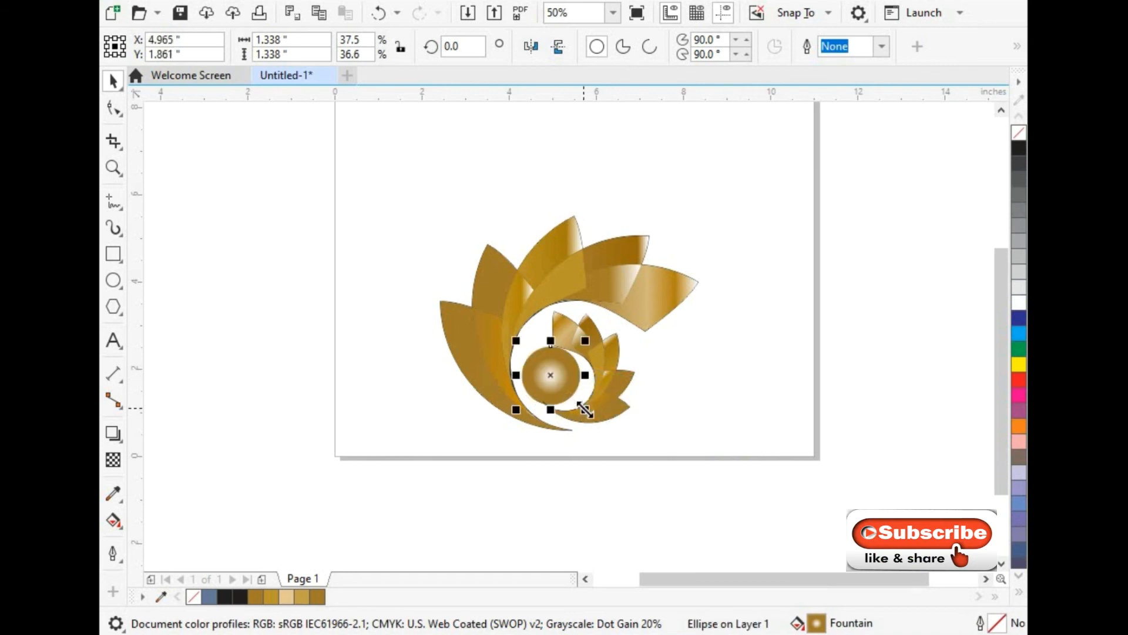
pyautogui.moveTo(584, 409); pyautogui.dragTo(580, 405)
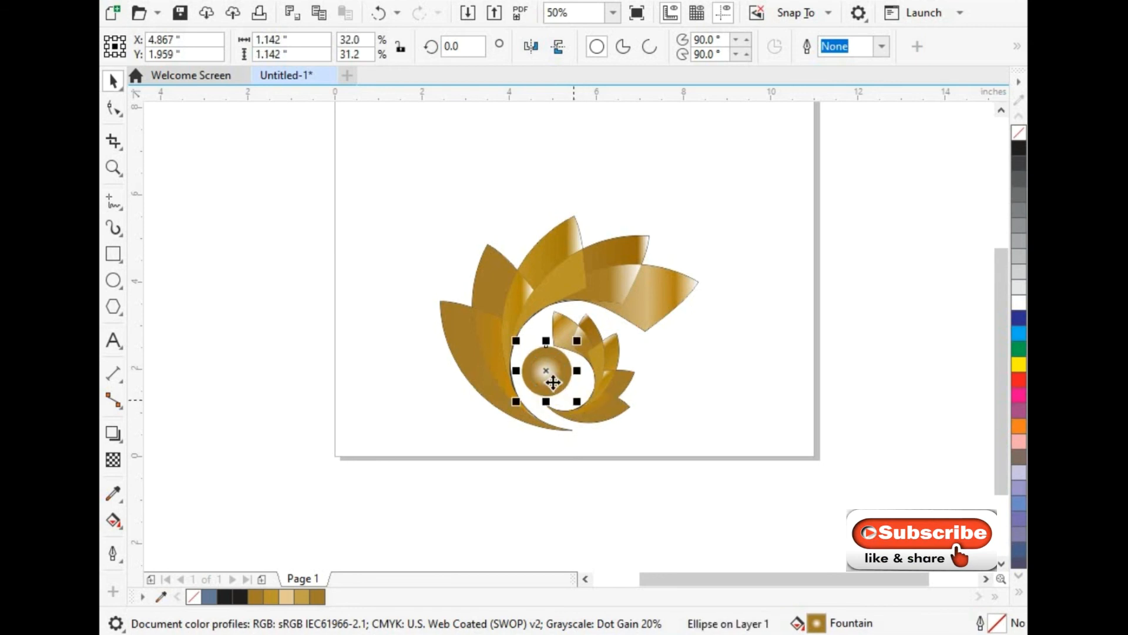
pyautogui.moveTo(544, 373)
pyautogui.mouseDown()
pyautogui.moveTo(559, 390)
pyautogui.moveTo(558, 377)
pyautogui.mouseUp()
pyautogui.click(766, 411)
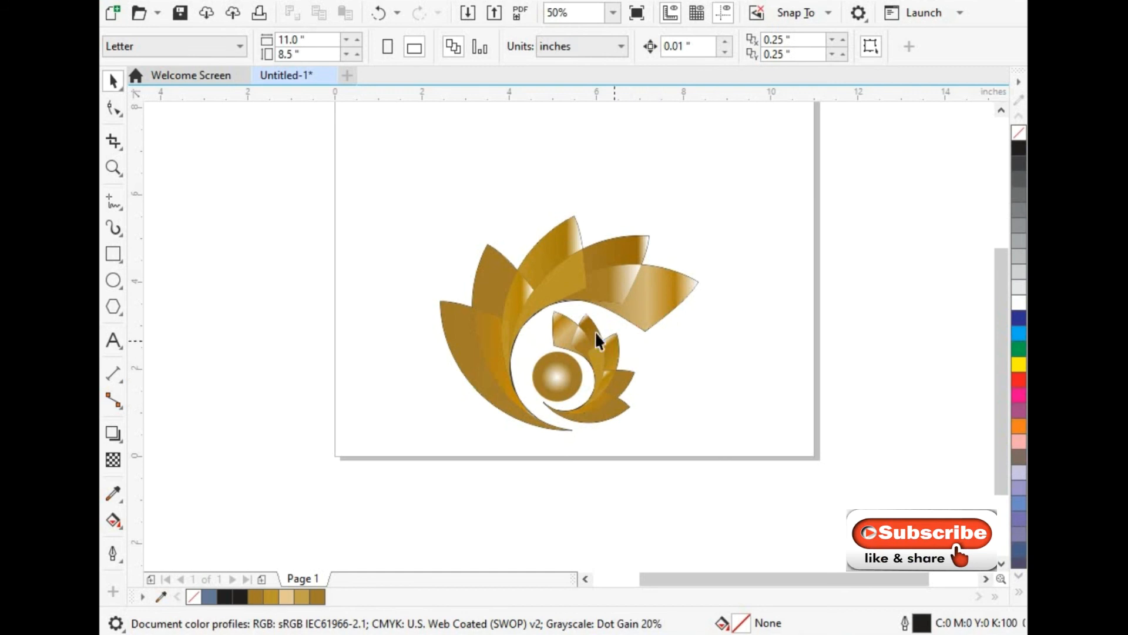
# - Group both leaf fans with the circle and move the logo off the page to its left
pyautogui.press('z')
pyautogui.moveTo(368, 191); pyautogui.dragTo(753, 472)
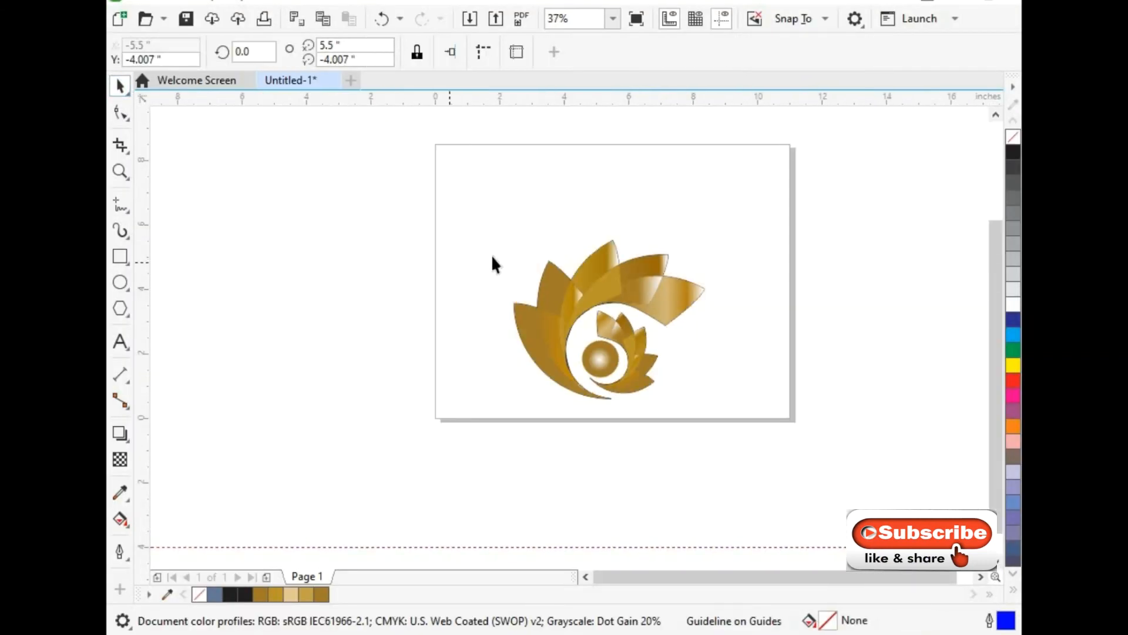
pyautogui.moveTo(722, 435); pyautogui.dragTo(747, 437)
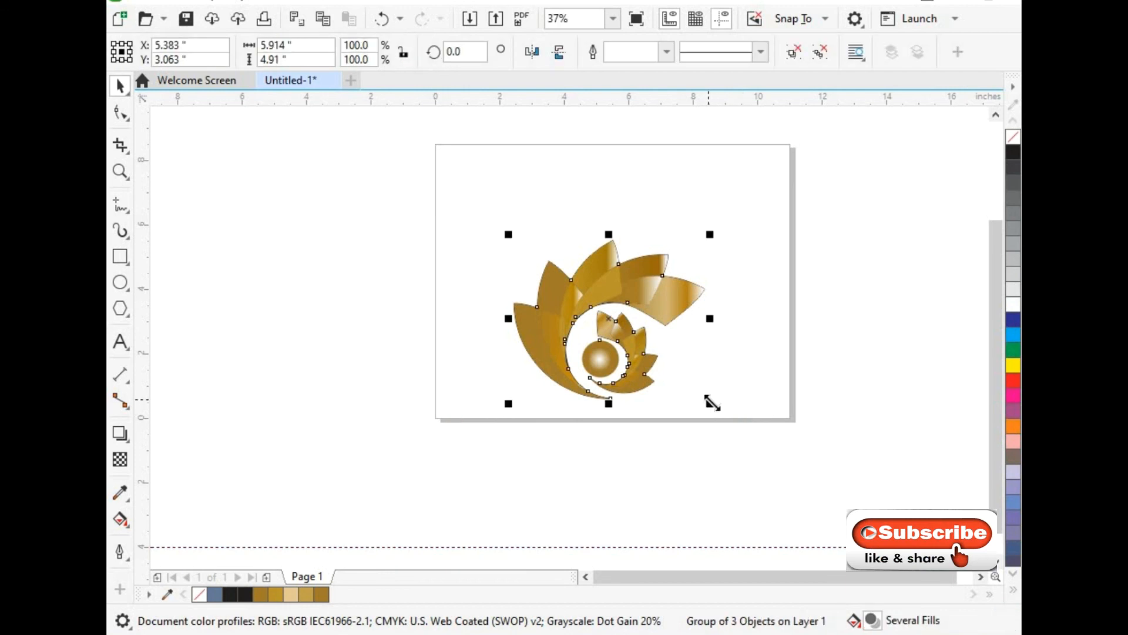
pyautogui.moveTo(608, 321); pyautogui.dragTo(276, 285)
# - Draw a rectangle about 11.14 by 8.53 in covering the page and fill it with black
pyautogui.click(120, 256)
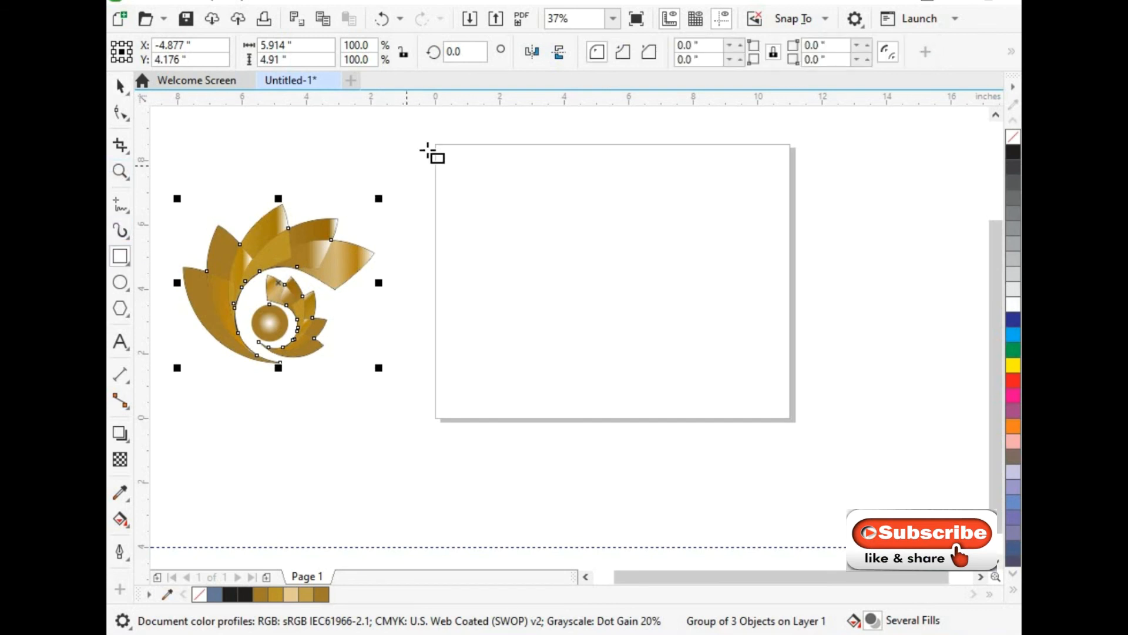
pyautogui.moveTo(432, 143); pyautogui.dragTo(794, 419)
pyautogui.click(122, 86)
pyautogui.click(1014, 152)
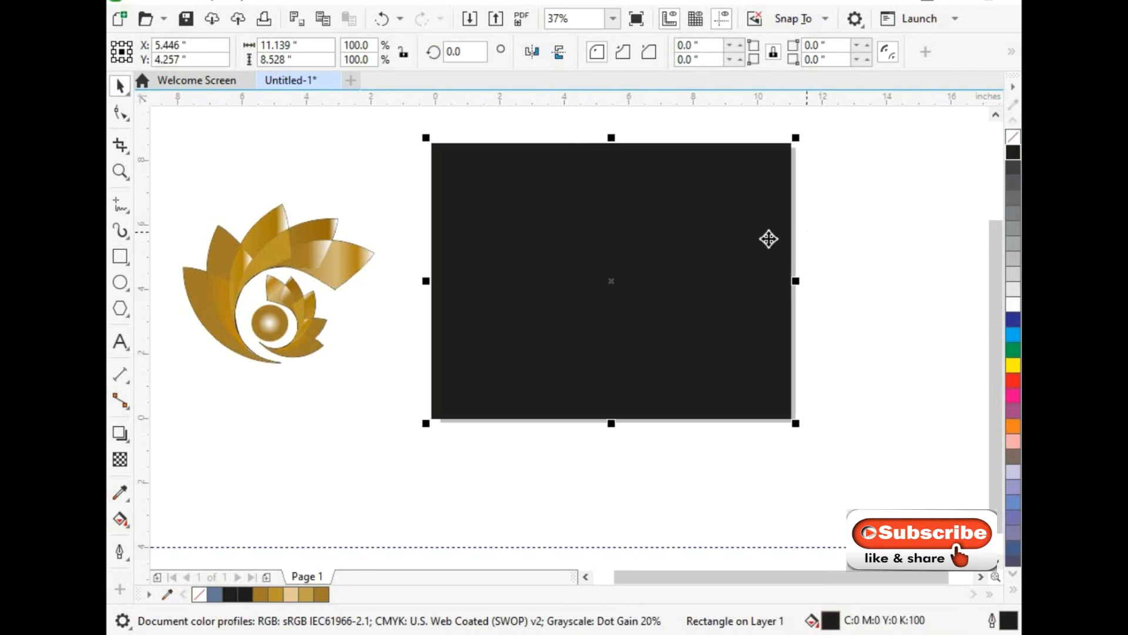
# - Remove the black rectangle's outline and place the logo group in front of it at the middle of the page
pyautogui.rightClick(1015, 138)
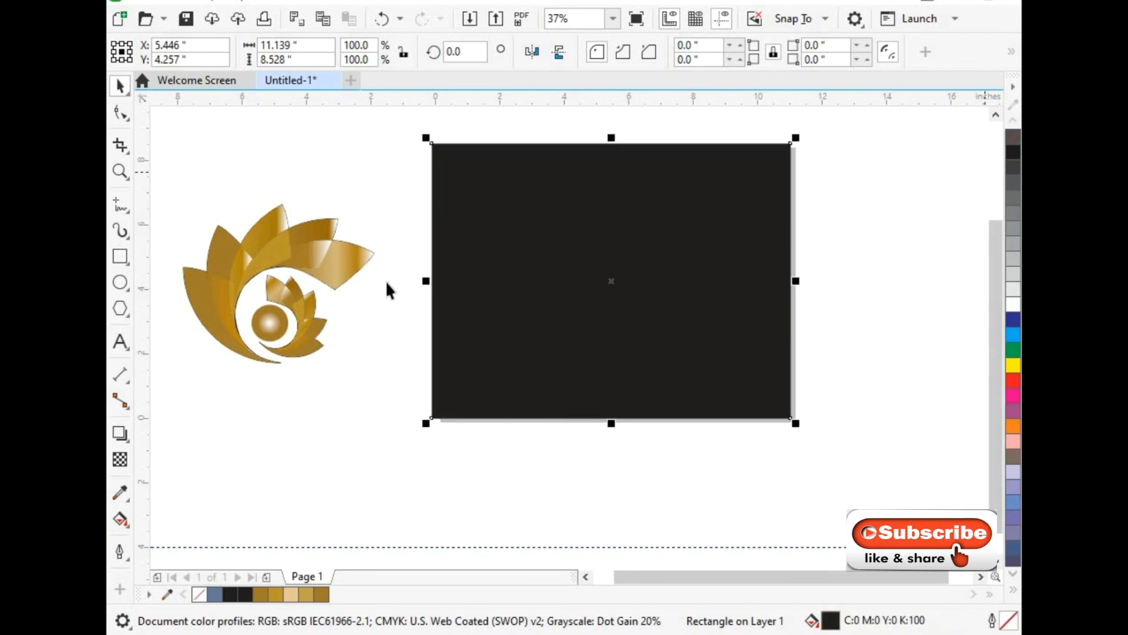
pyautogui.moveTo(168, 175); pyautogui.dragTo(397, 380)
pyautogui.moveTo(466, 298); pyautogui.dragTo(612, 284)
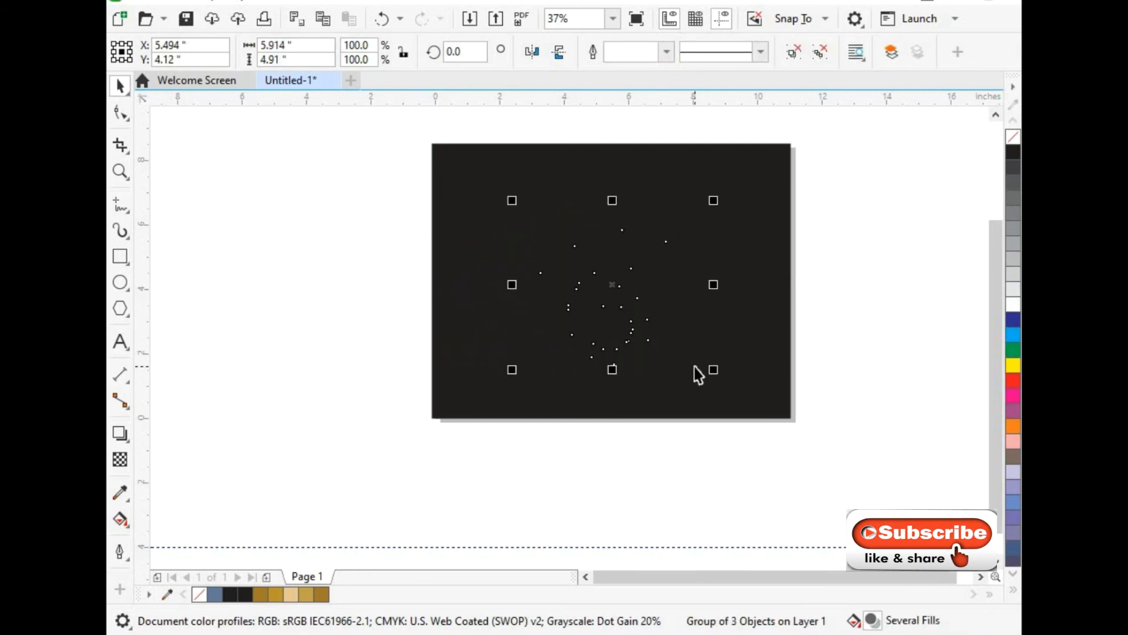
pyautogui.hotkey('shift', 'pageup')
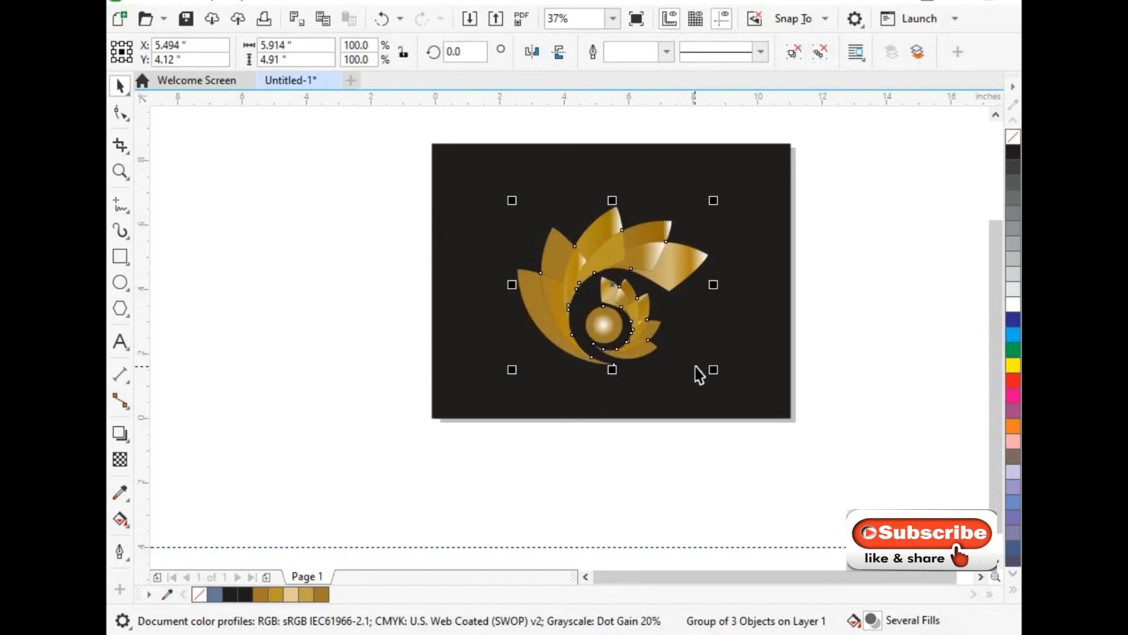
# - Enlarge the logo group to about 8.75 by 7.27 in and reposition it so it fills the black background
pyautogui.moveTo(712, 369); pyautogui.dragTo(764, 405)
pyautogui.moveTo(653, 332); pyautogui.dragTo(627, 310)
pyautogui.moveTo(740, 390); pyautogui.dragTo(802, 432)
pyautogui.moveTo(637, 302); pyautogui.dragTo(639, 285)
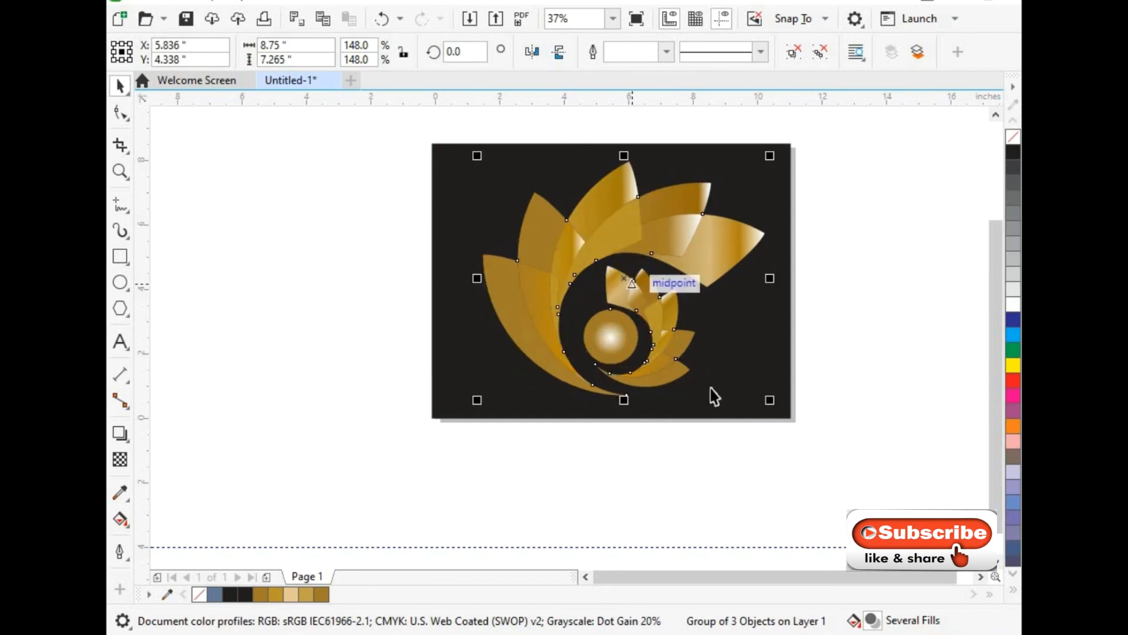
pyautogui.moveTo(771, 401); pyautogui.dragTo(771, 401)
pyautogui.click(828, 401)
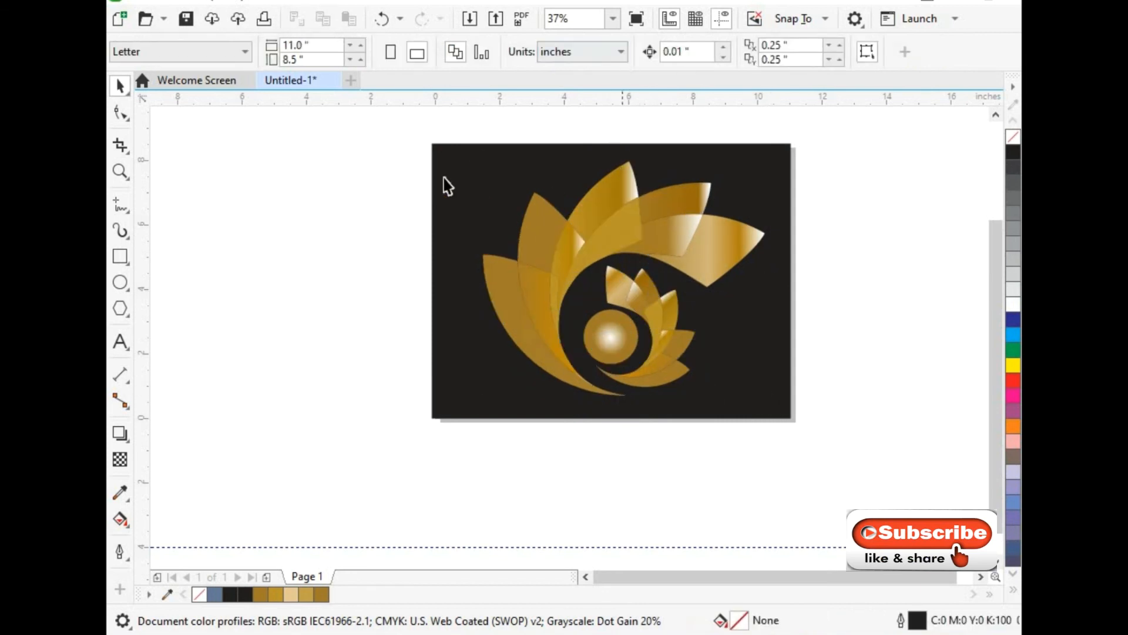
pyautogui.press('z')
pyautogui.moveTo(419, 134); pyautogui.dragTo(846, 460)
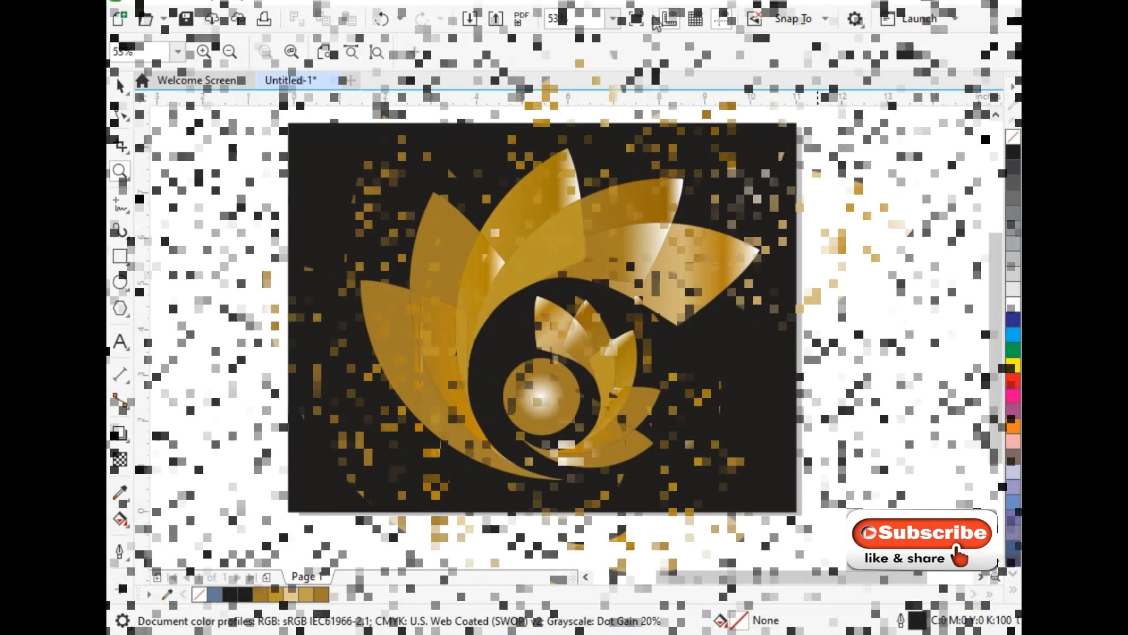